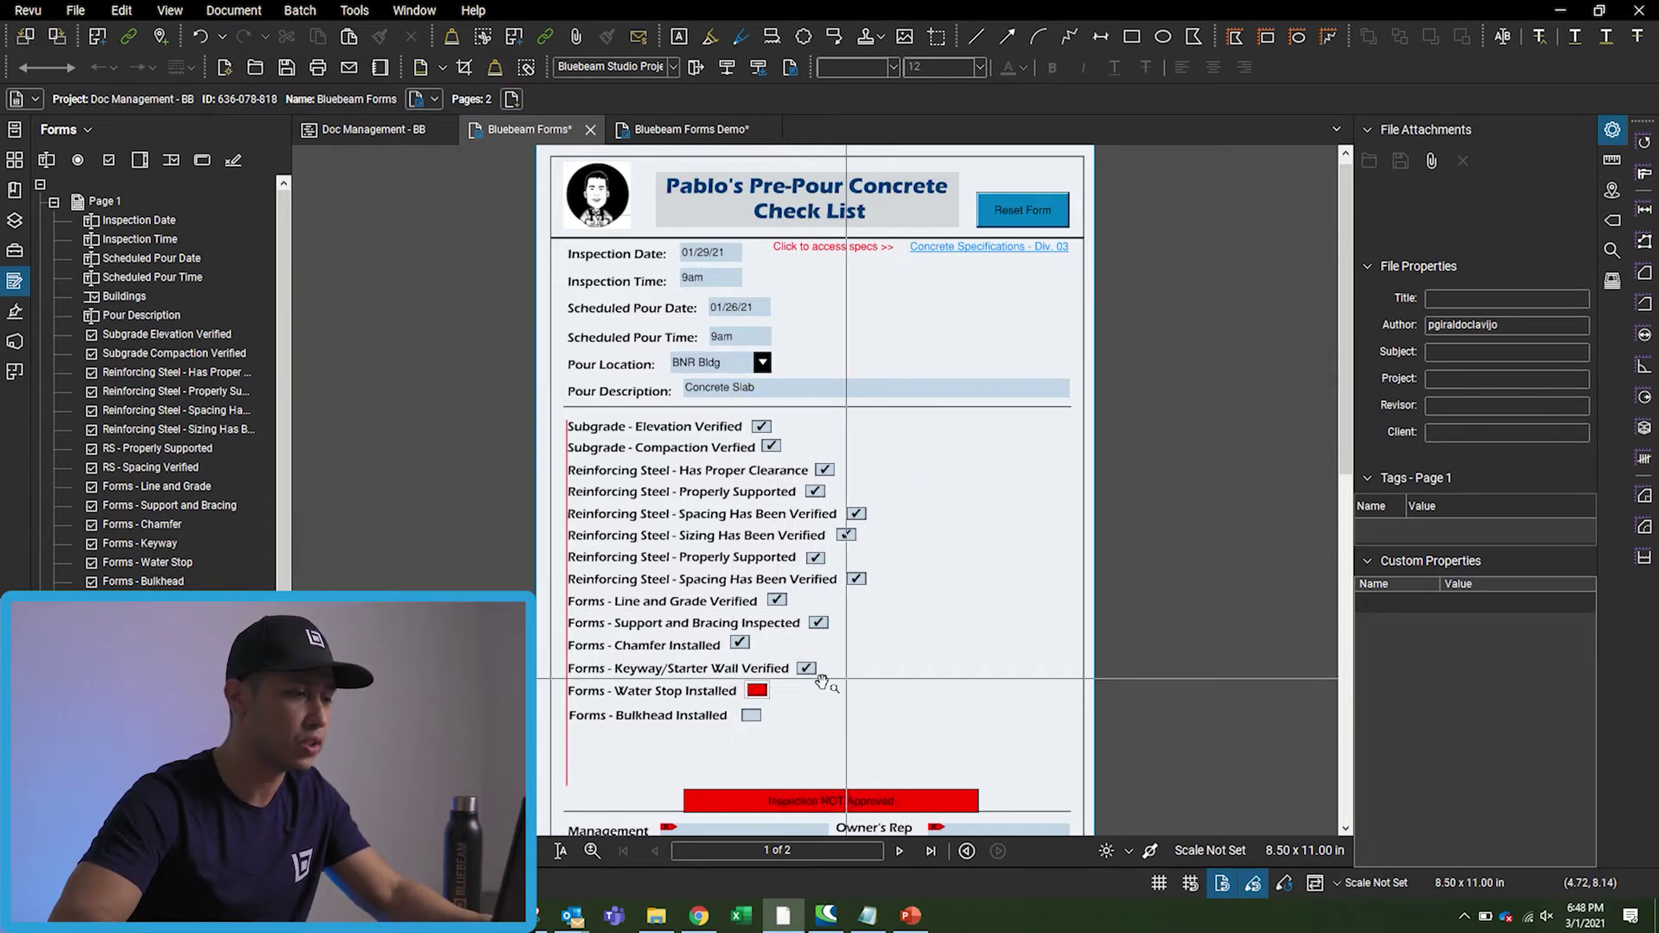
Mark the Water Stop Installed and Bulkhead Installed check boxes in the concrete check list.
{"action": "left_click", "coordinate": [756, 692]}
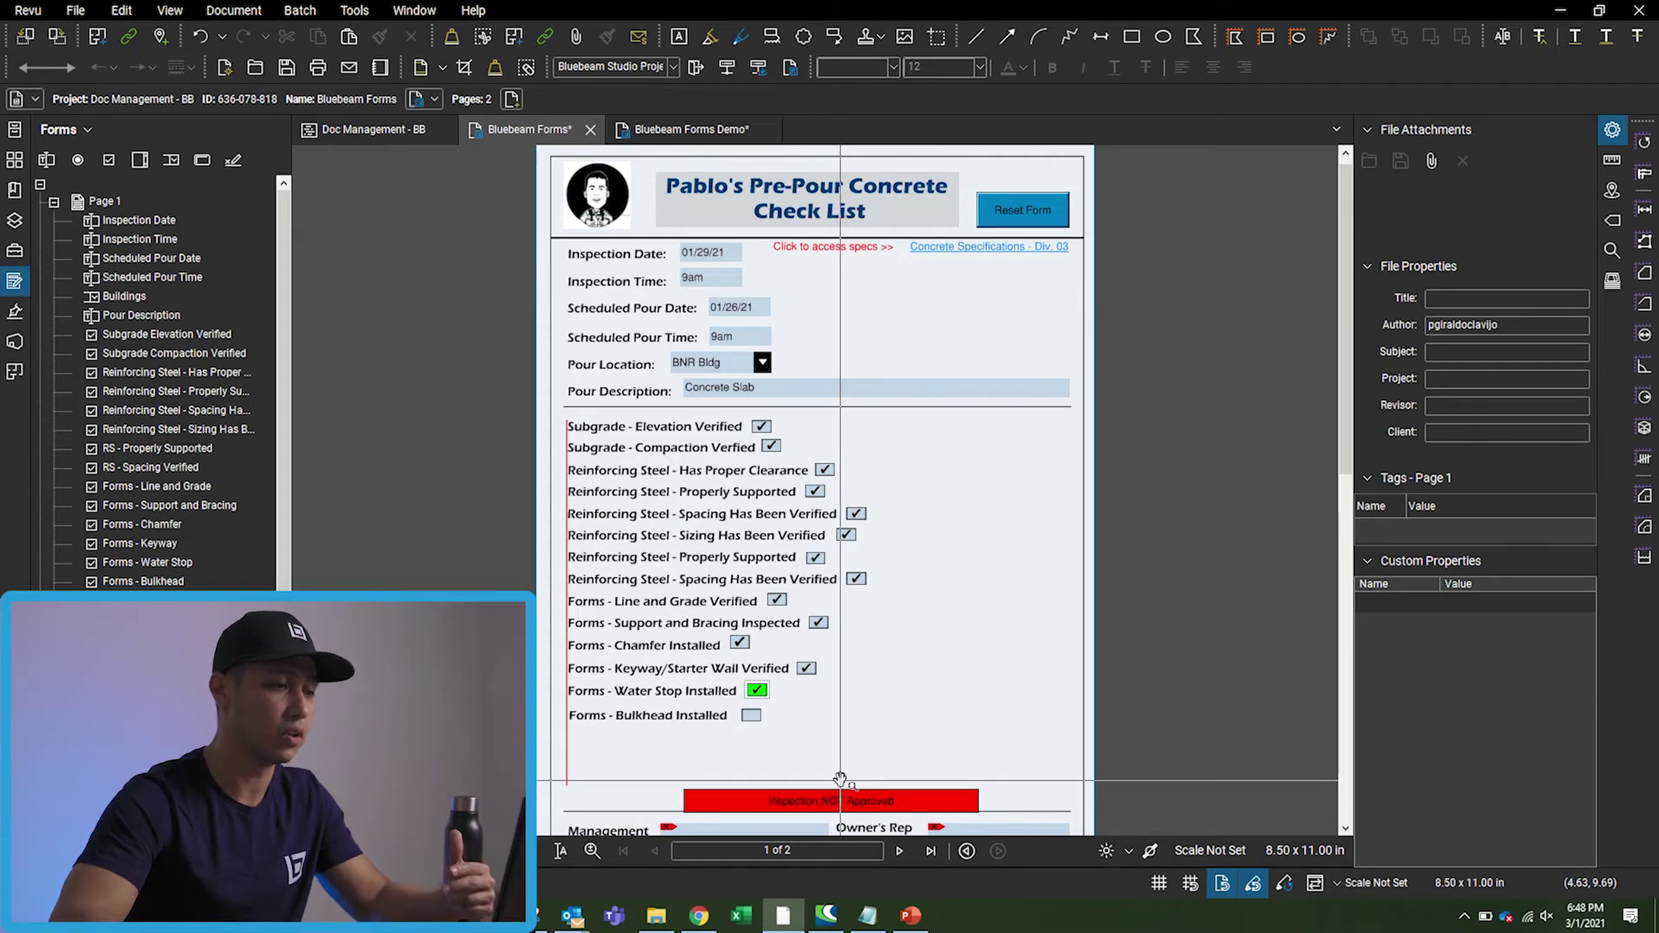
{"action": "left_click", "coordinate": [752, 717]}
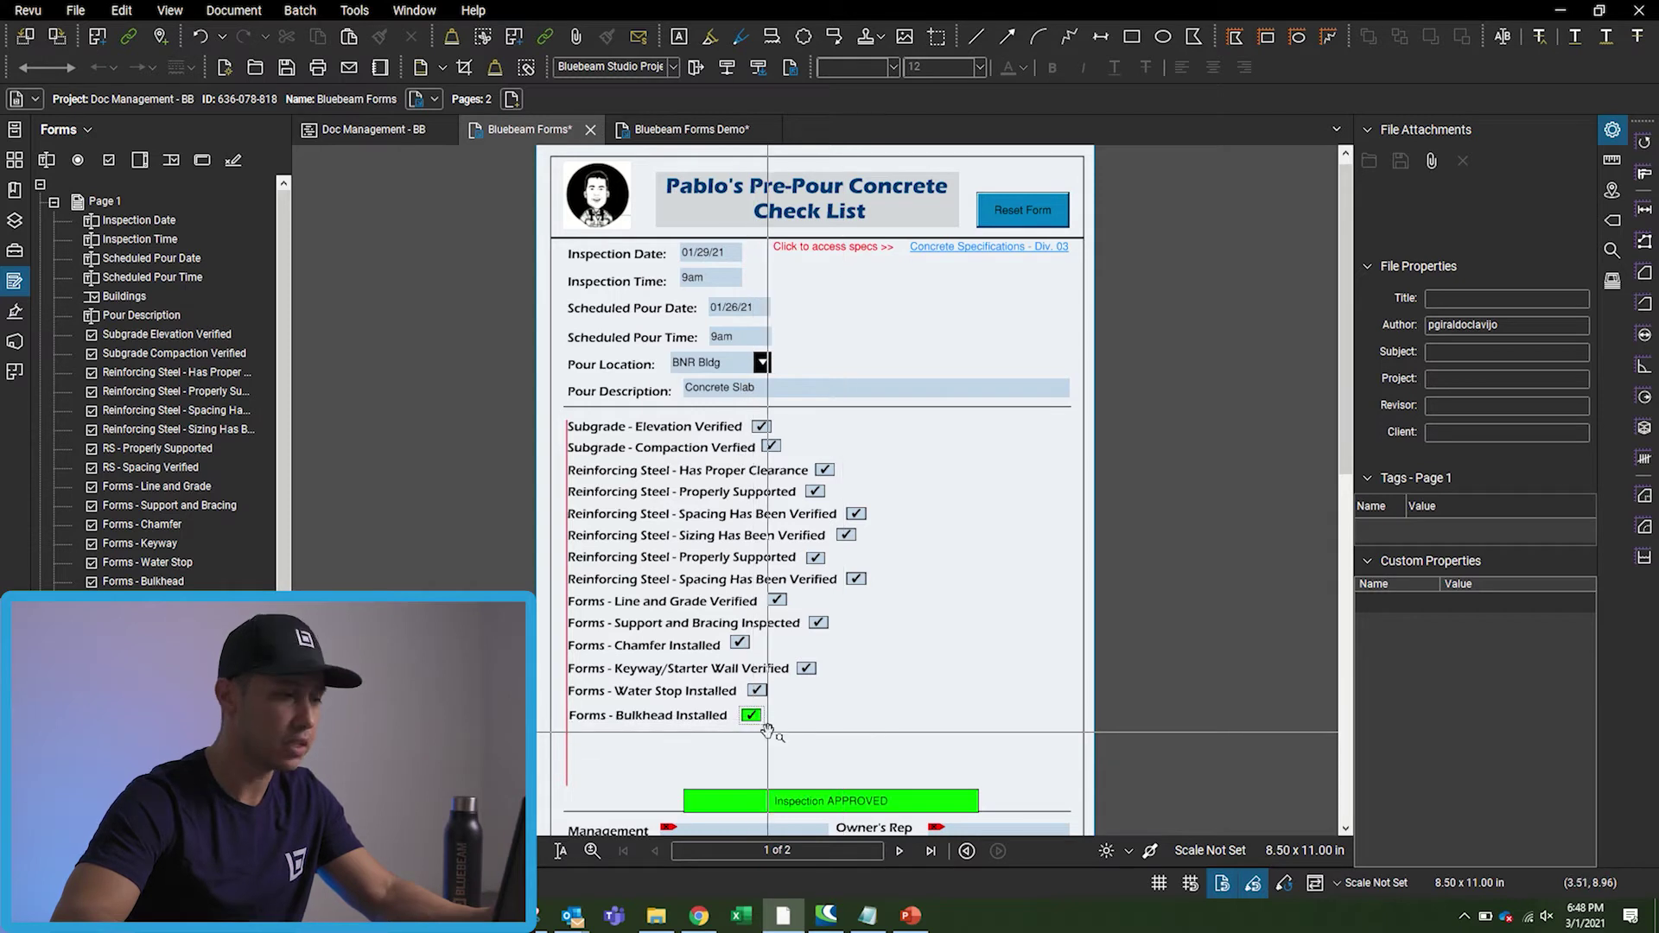
{"action": "scroll", "coordinate": [826, 674], "scroll_direction": "down", "scroll_amount": 1}
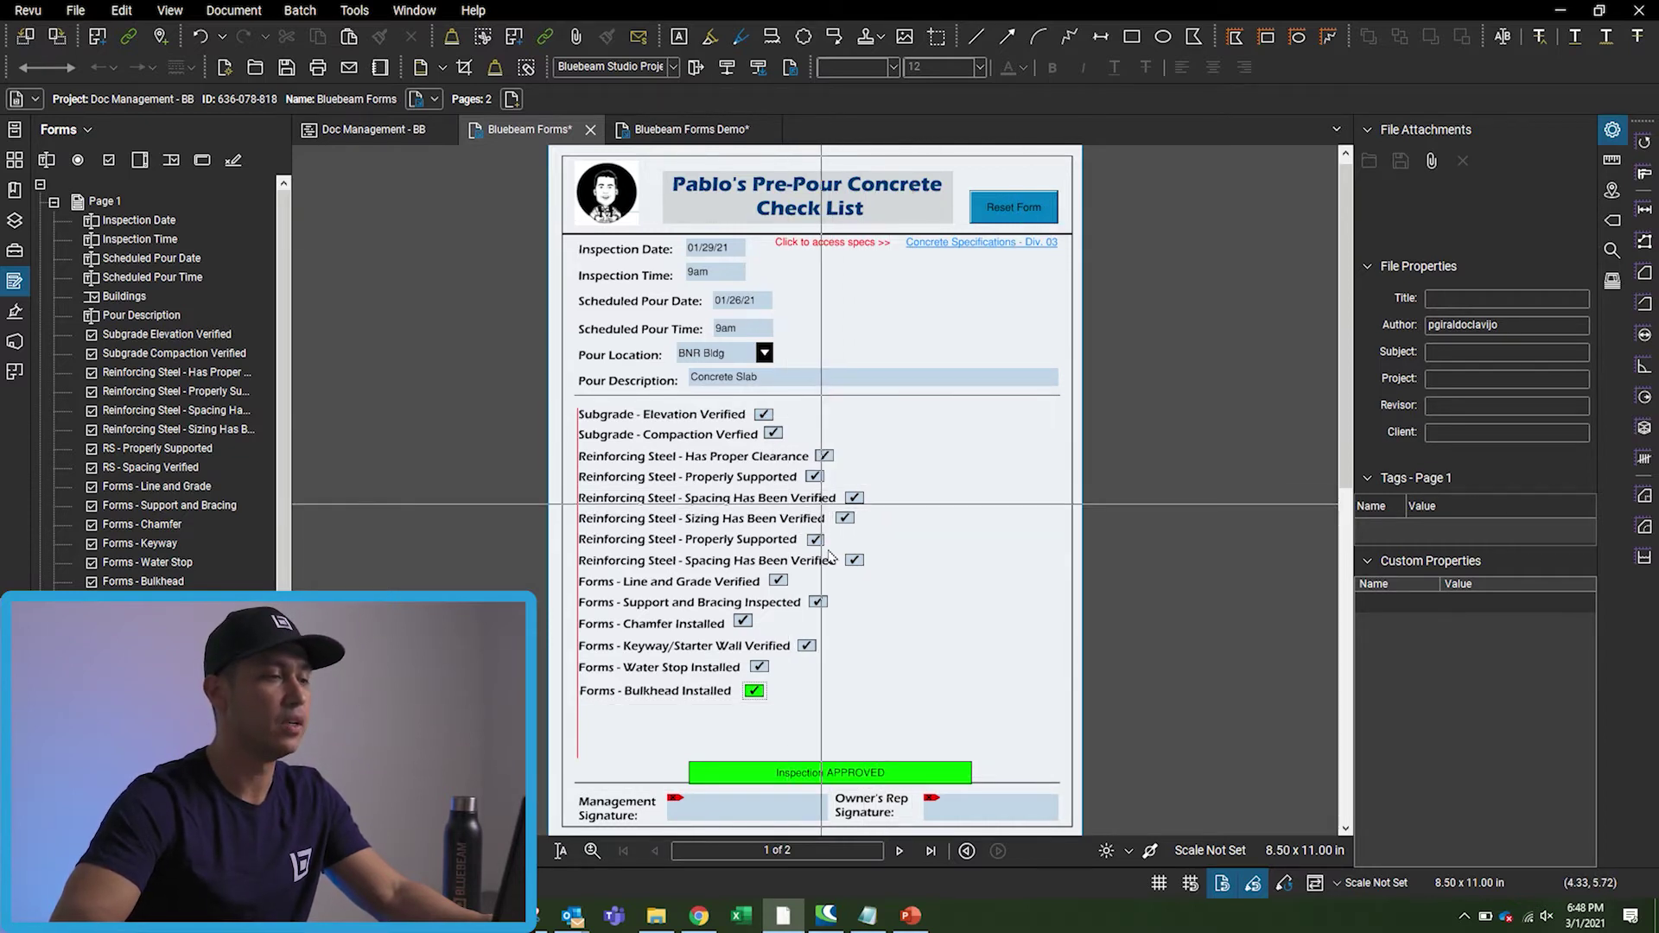
Reset the check list form and open the Concrete Specifications - Div. 03 link without Split View.
{"action": "left_click", "coordinate": [1044, 198]}
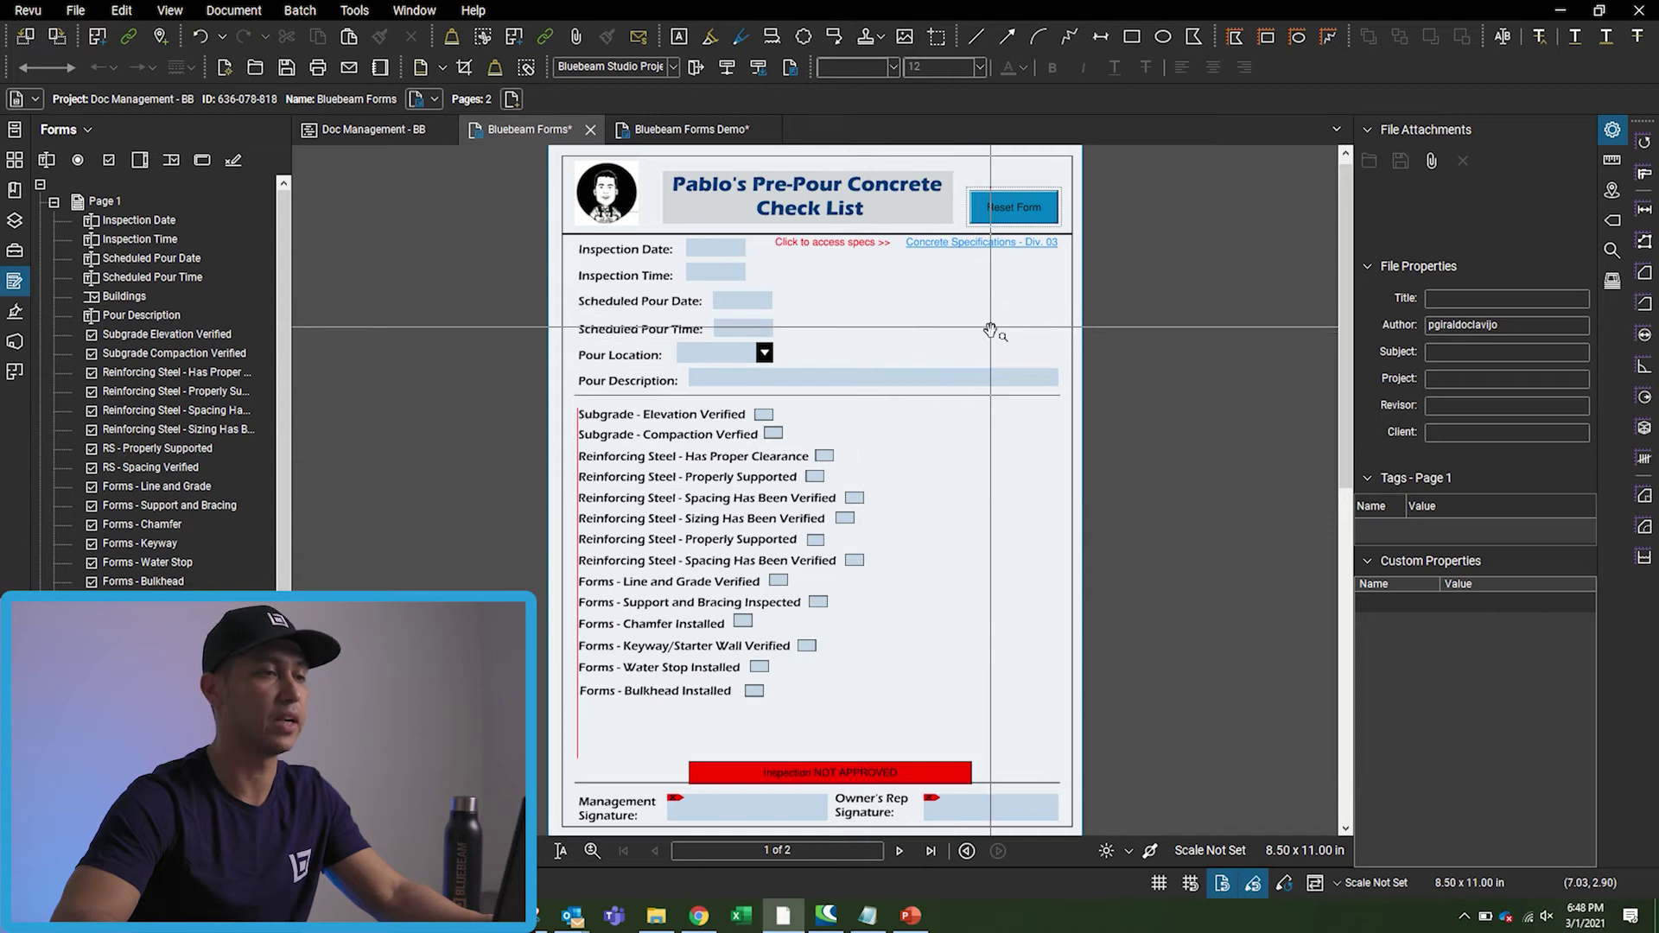
{"action": "left_click", "coordinate": [1002, 380]}
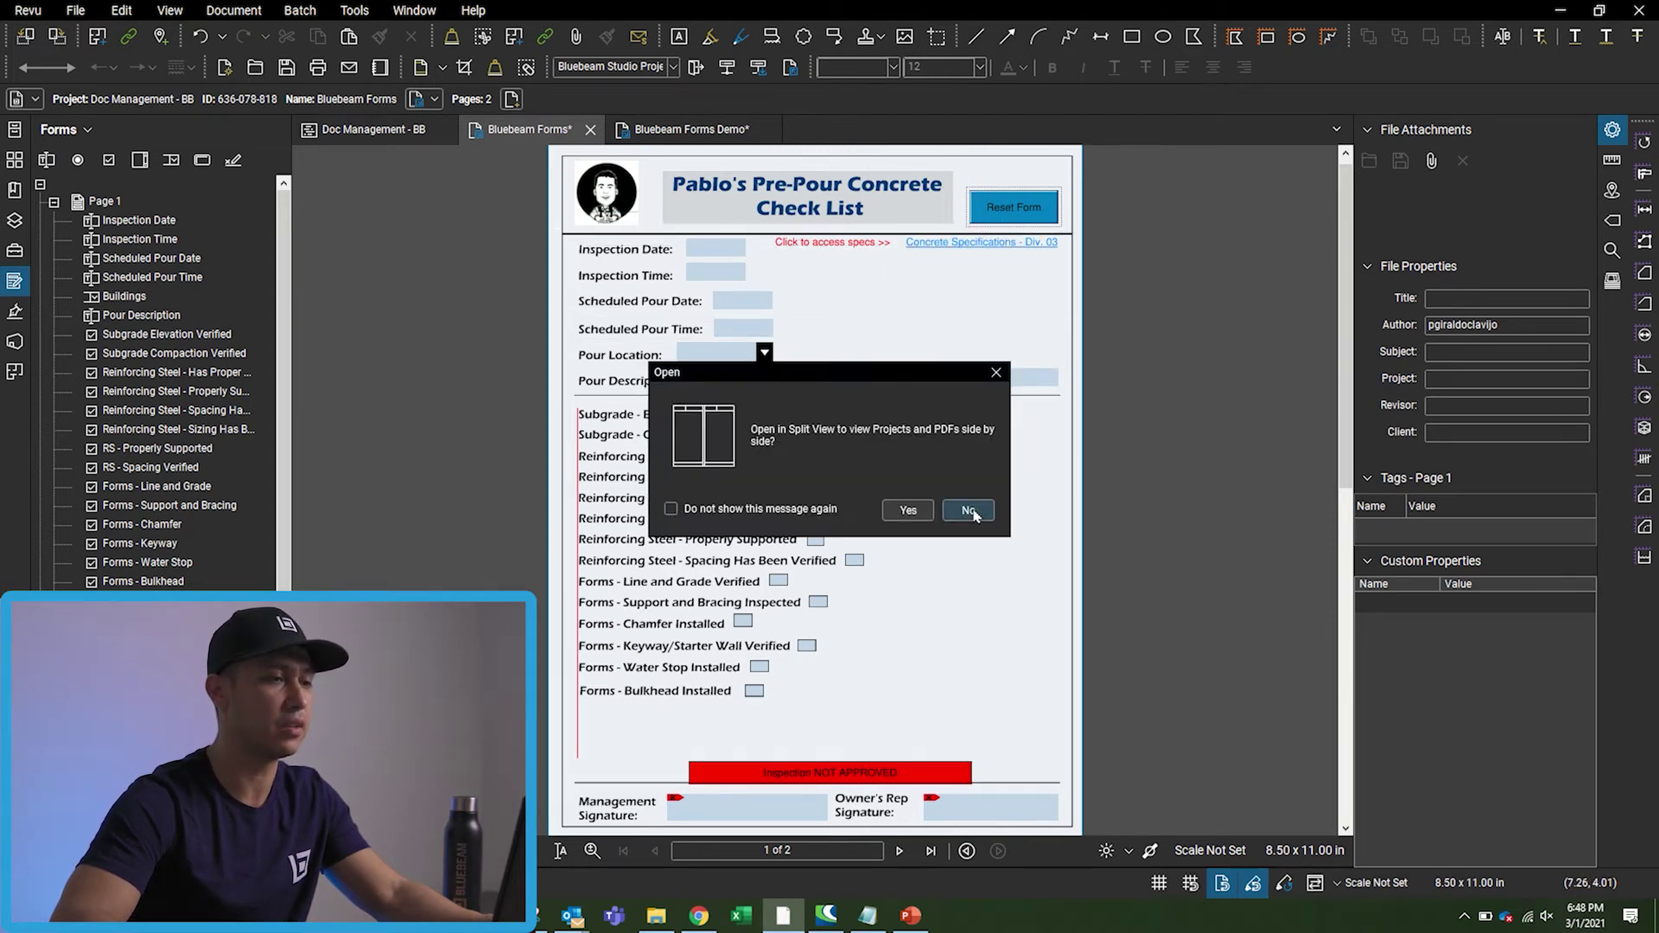
{"action": "left_click", "coordinate": [967, 511]}
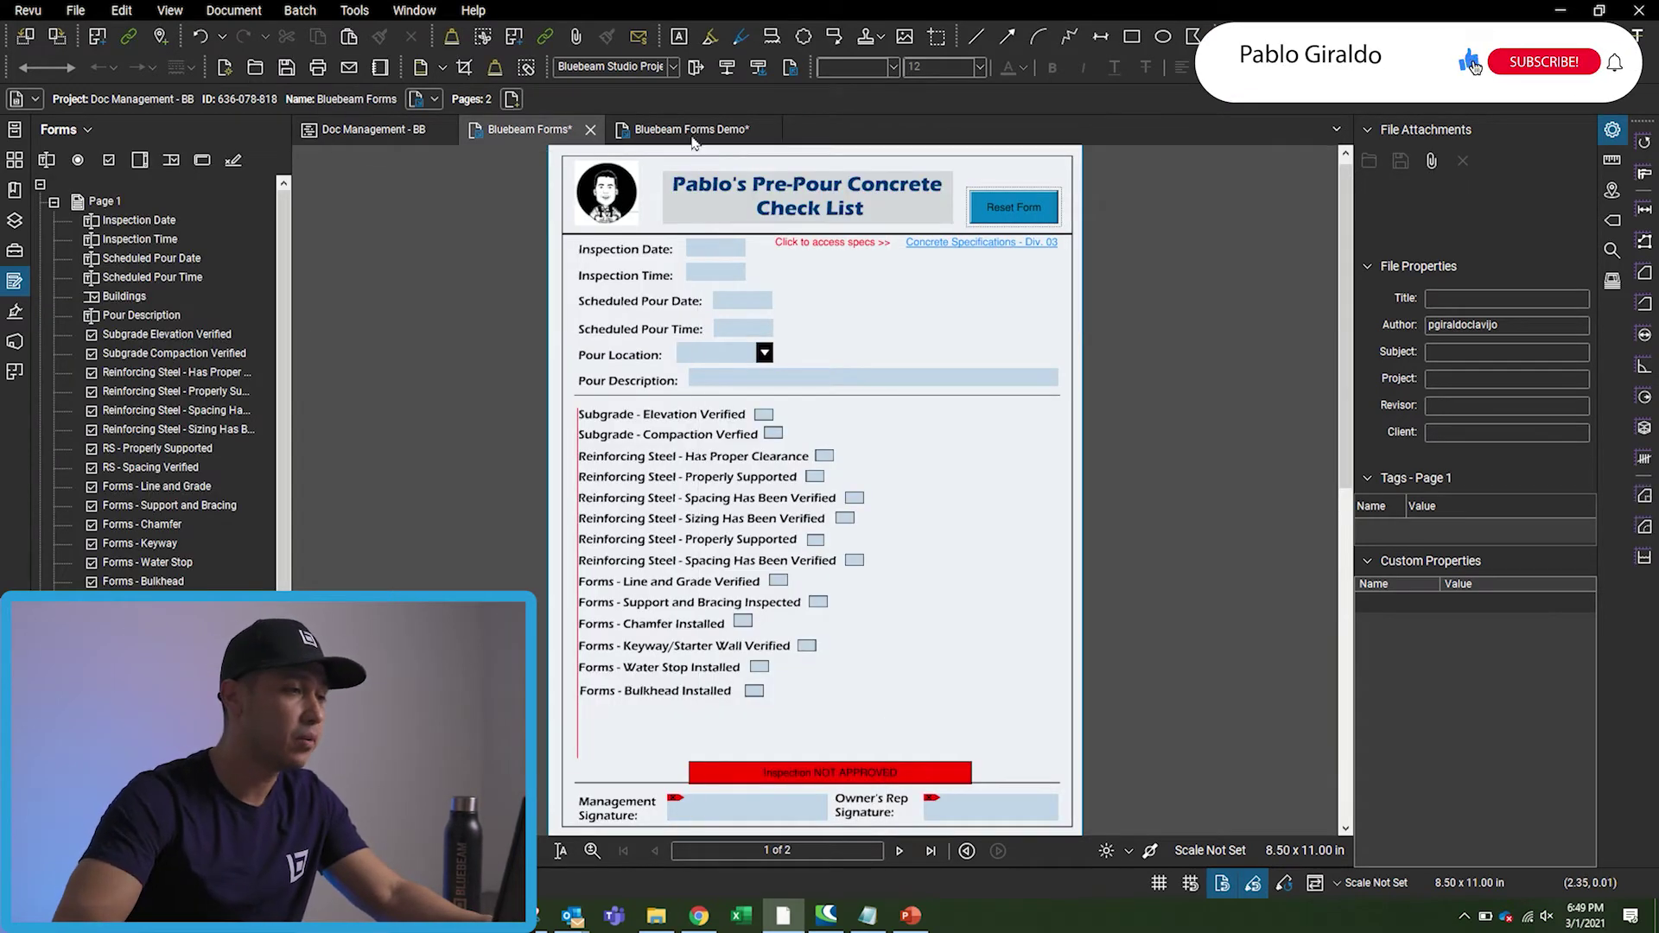
Switch to the Bluebeam Forms Demo document and draw a text box field beside the Inspection Date label.
{"action": "key", "text": "ctrl+Tab"}
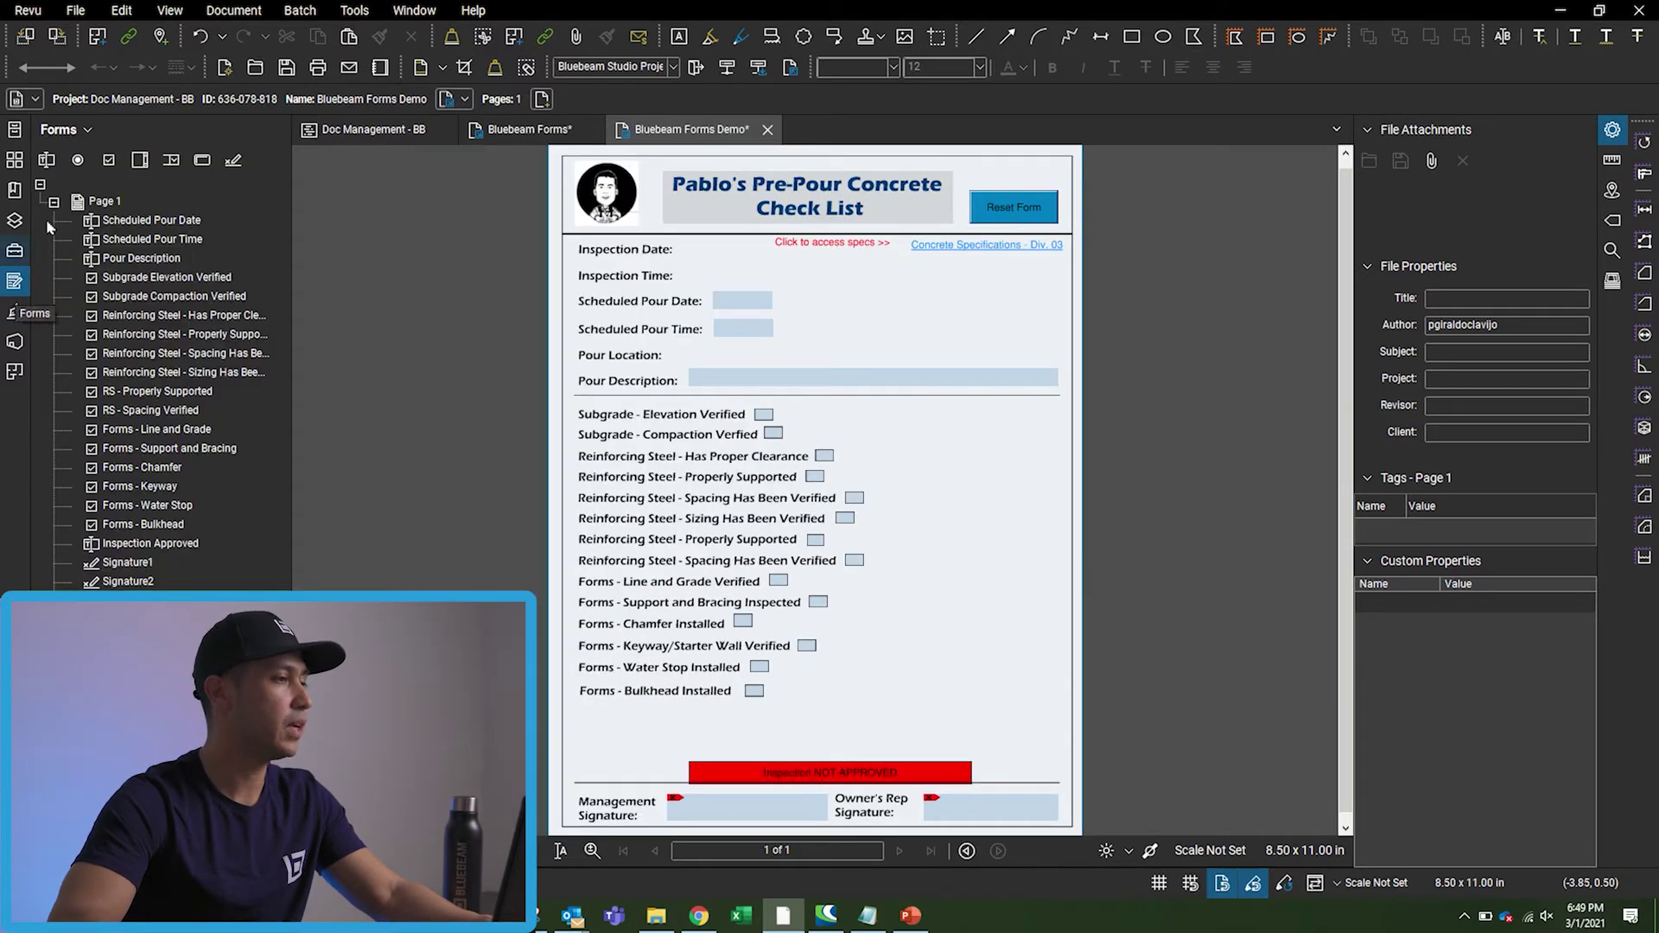
{"action": "left_click", "coordinate": [46, 161]}
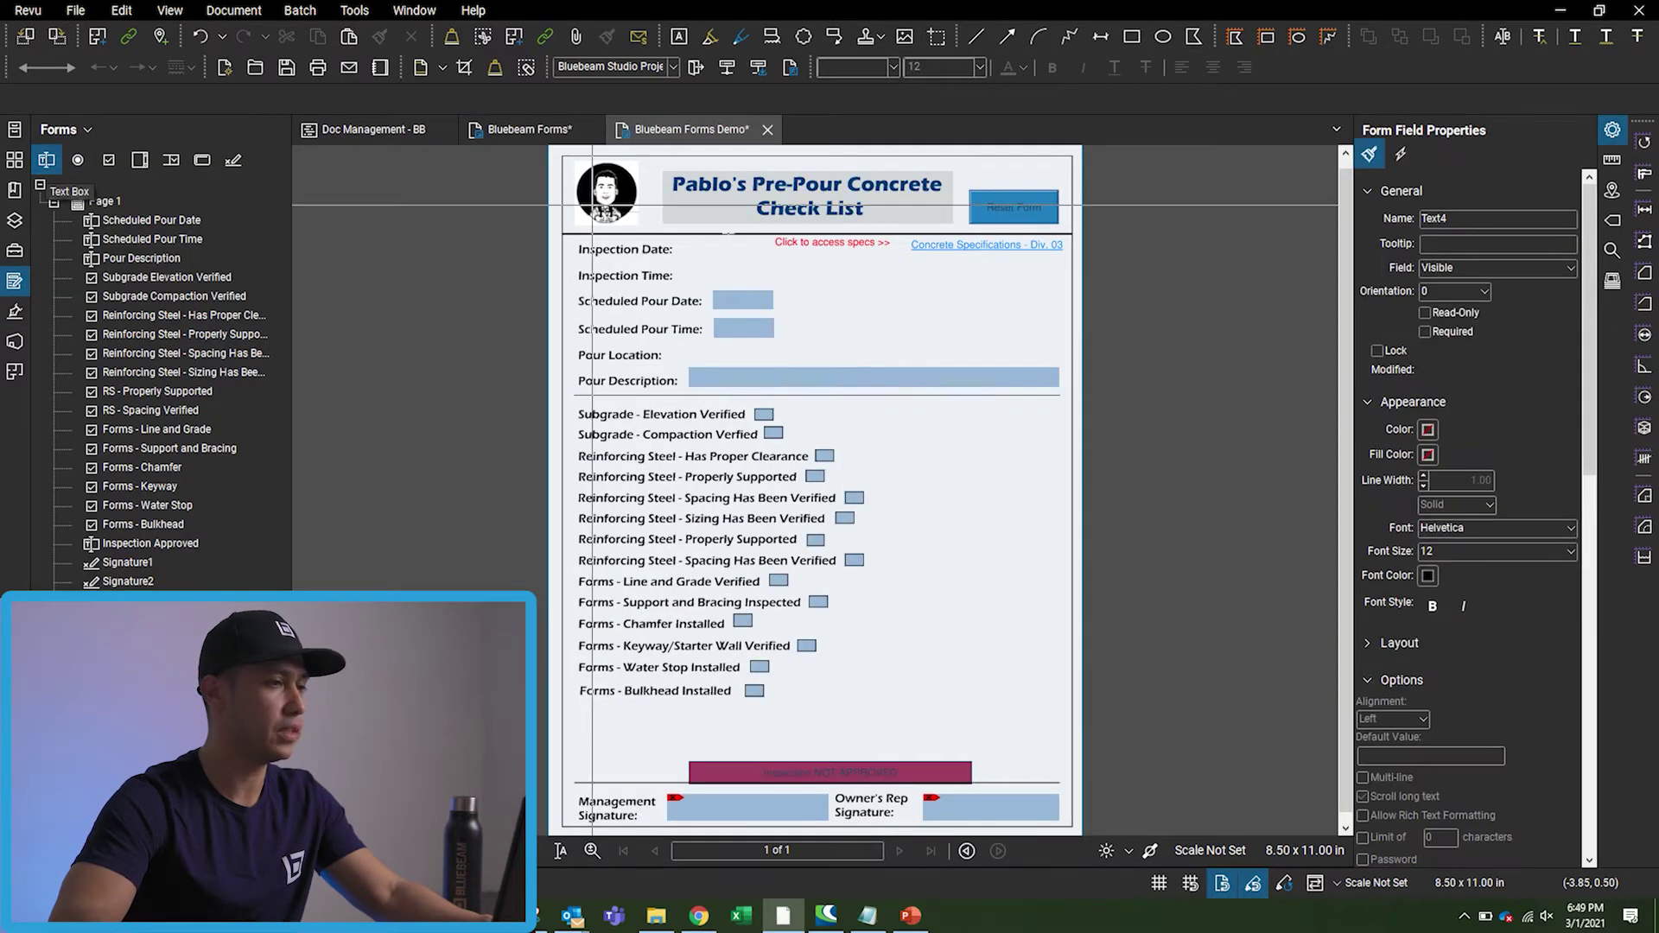
{"action": "scroll", "coordinate": [733, 240], "scroll_direction": "up", "scroll_amount": 5}
{"action": "left_click_drag", "start_coordinate": [601, 249], "coordinate": [829, 290]}
{"action": "key", "text": "Escape"}
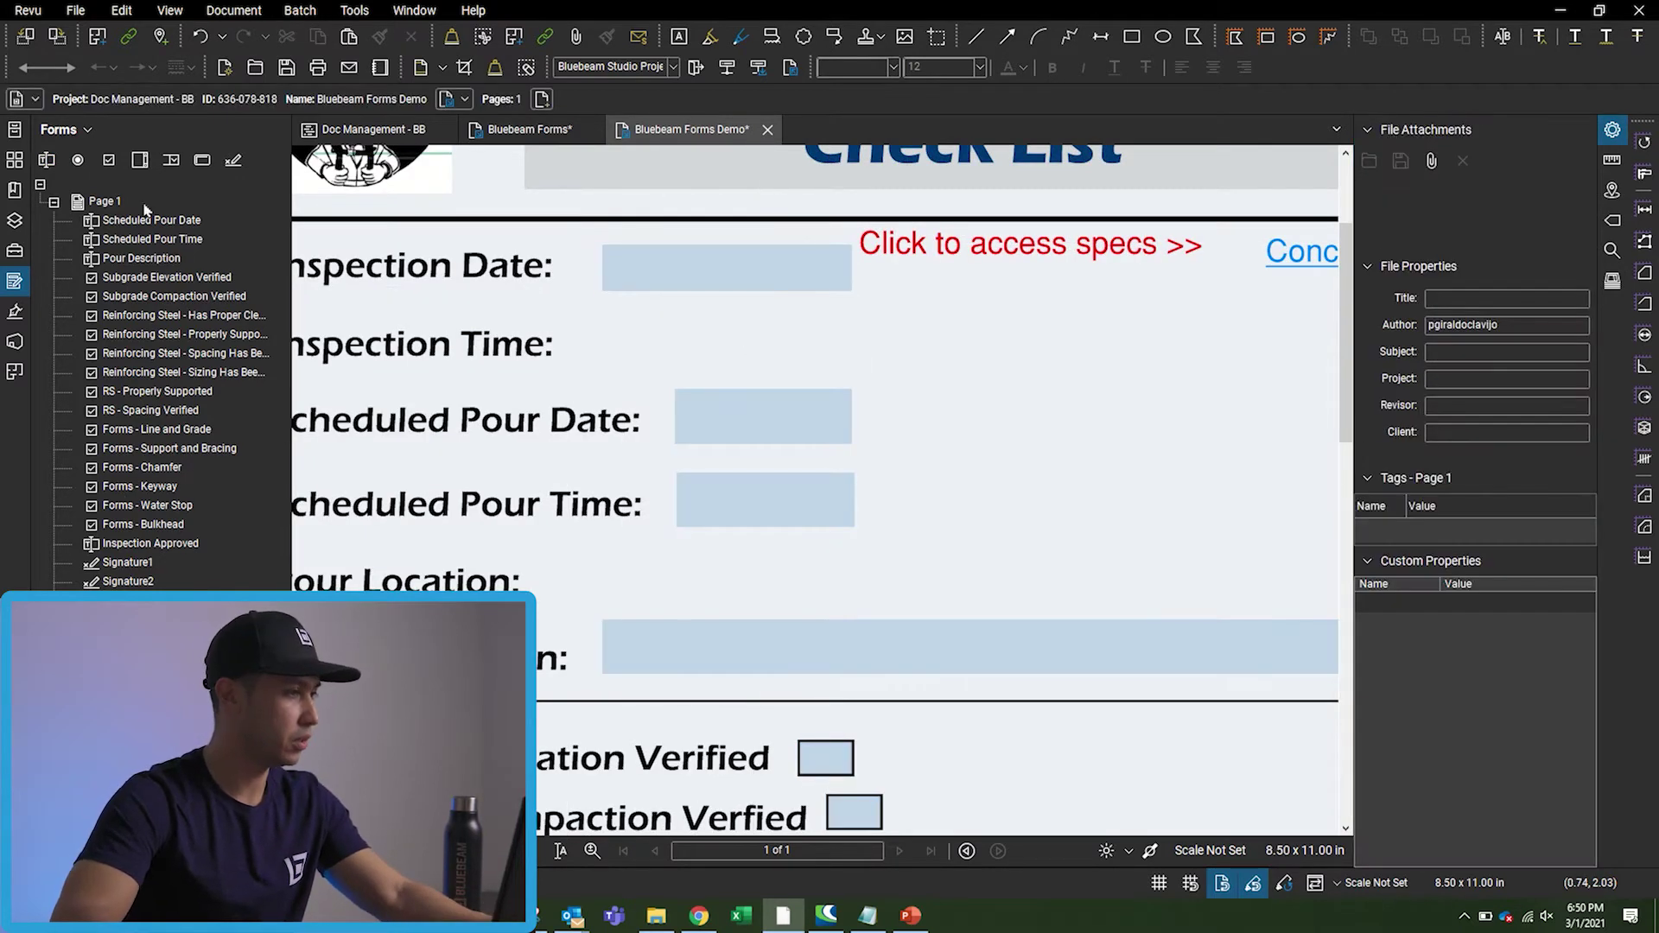
Place the new text field above Scheduled Pour Date in the form field list and name it Inspection Date.
{"action": "left_click", "coordinate": [726, 268]}
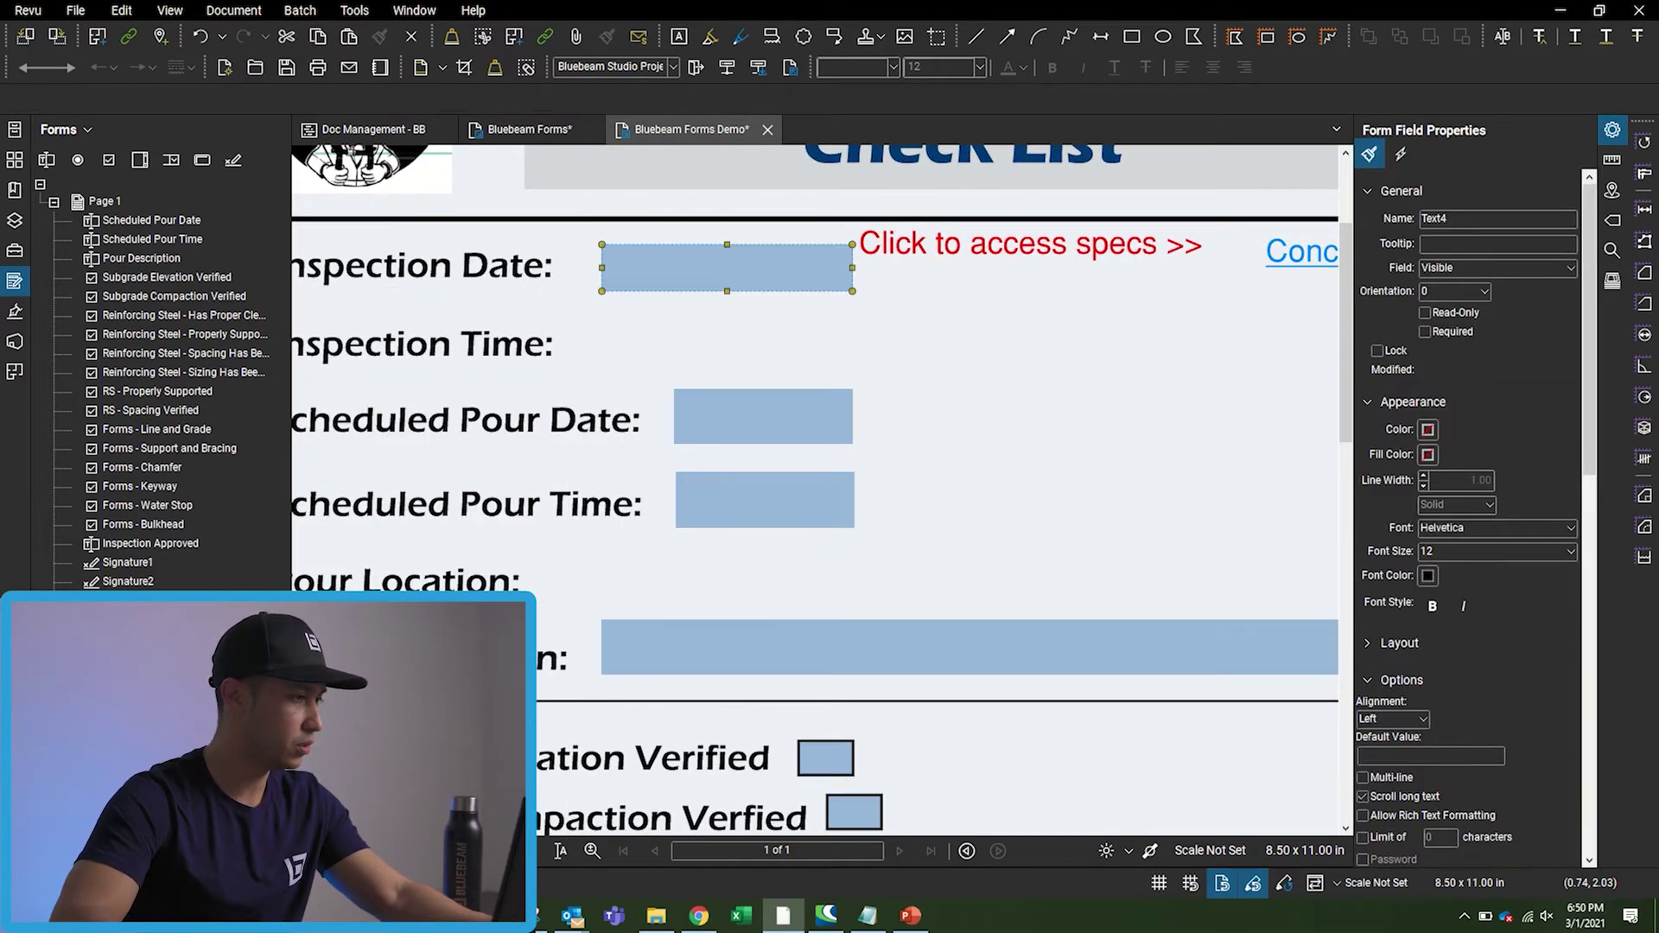
{"action": "left_click_drag", "start_coordinate": [116, 218], "coordinate": [116, 218]}
{"action": "left_click", "coordinate": [124, 219]}
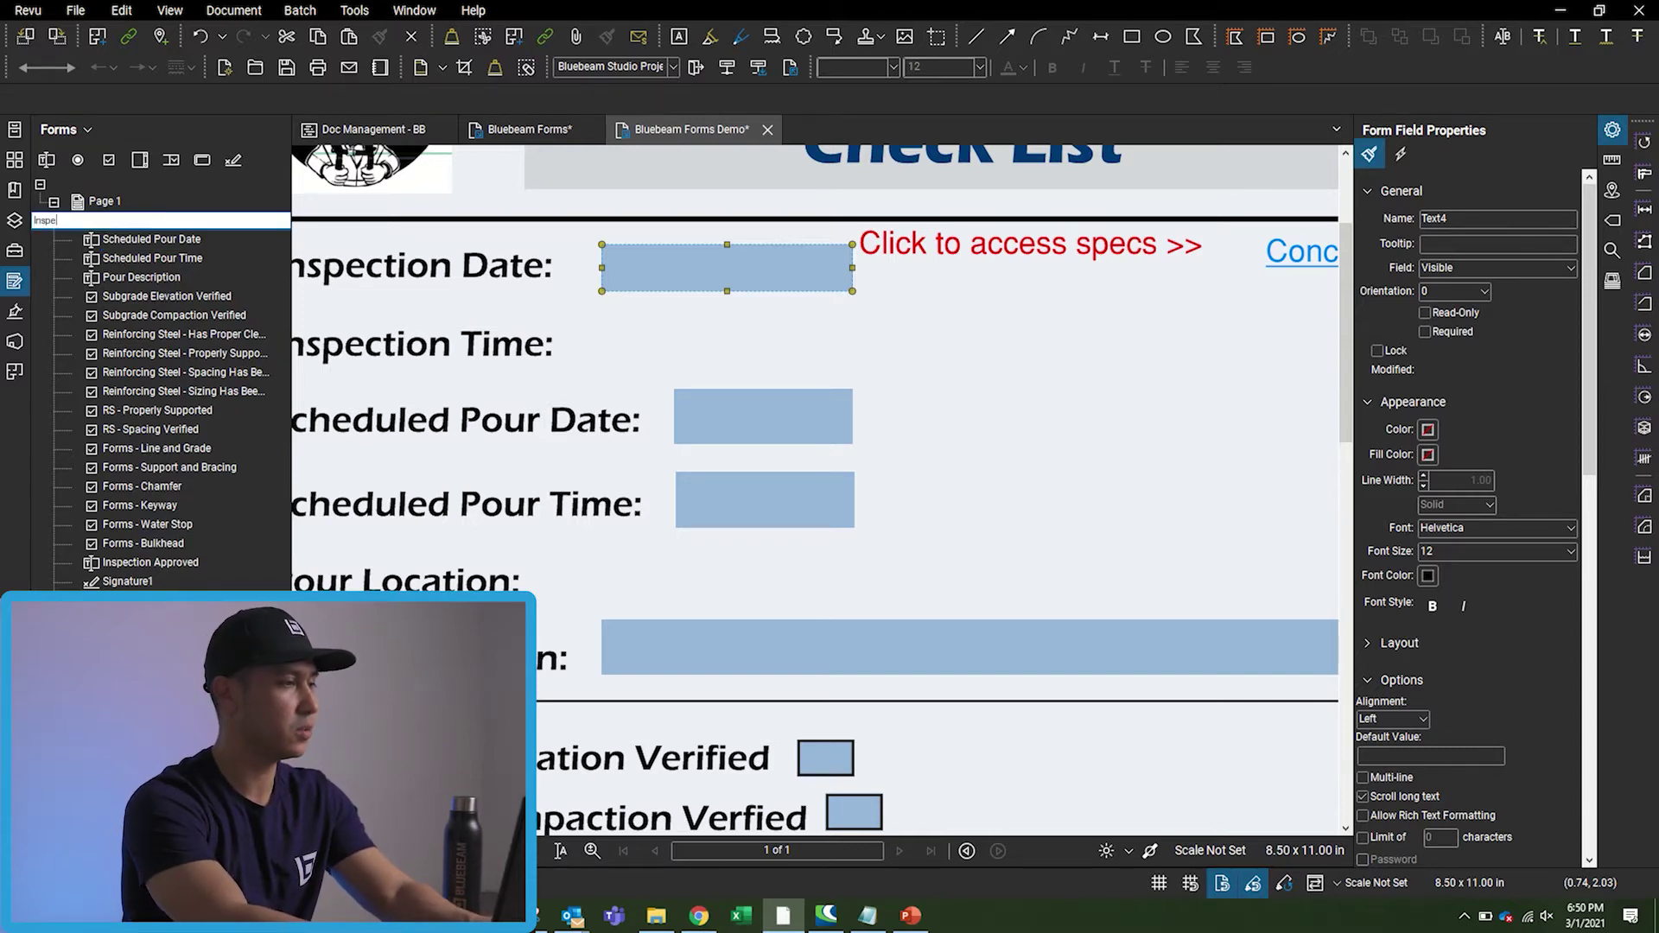
{"action": "type", "text": "Inspection Date"}
{"action": "key", "text": "Return"}
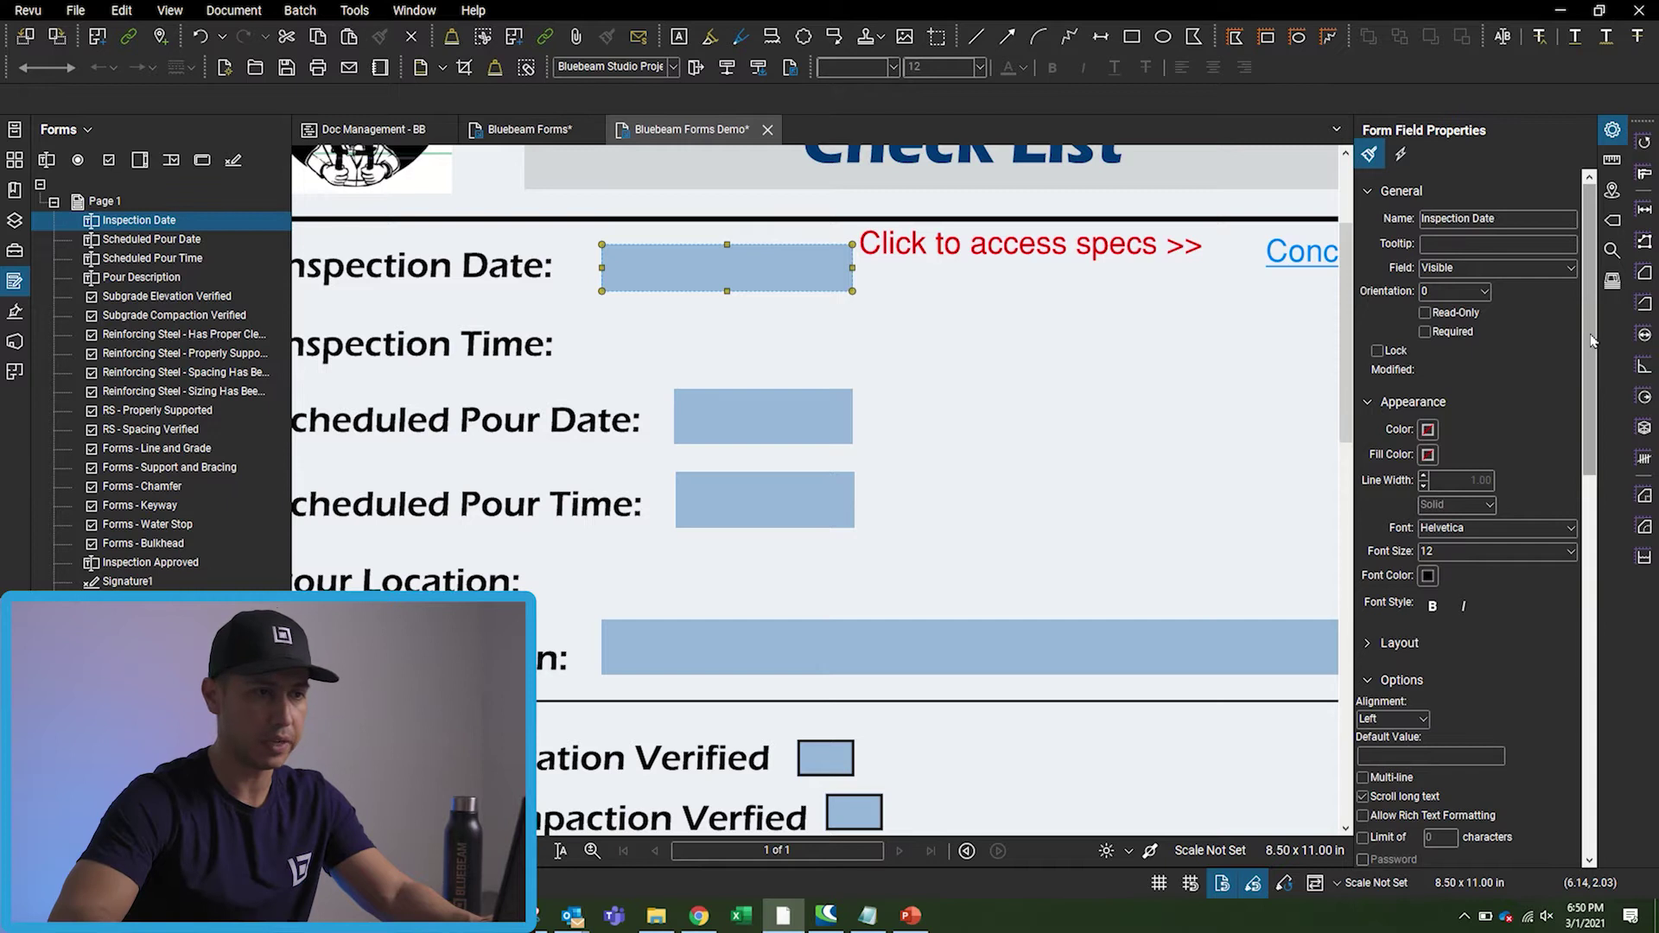
Set the Inspection Date field's format category to Date with the mm/dd/yy option.
{"action": "scroll", "coordinate": [1597, 501], "scroll_direction": "down", "scroll_amount": 5}
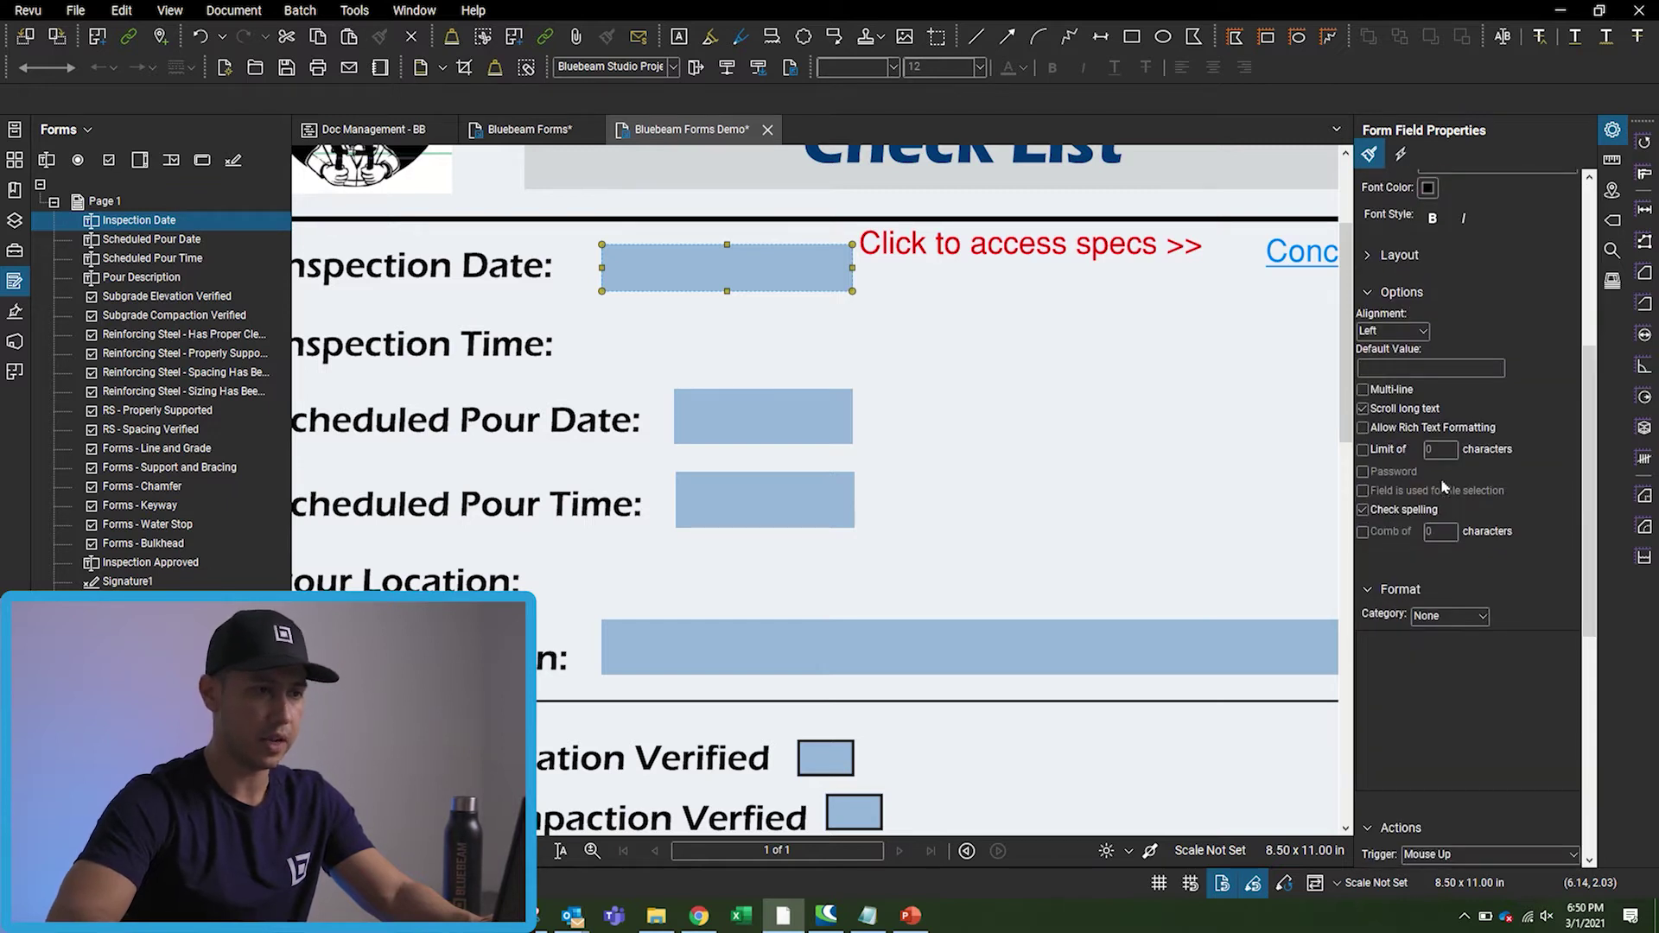
{"action": "left_click", "coordinate": [1444, 619]}
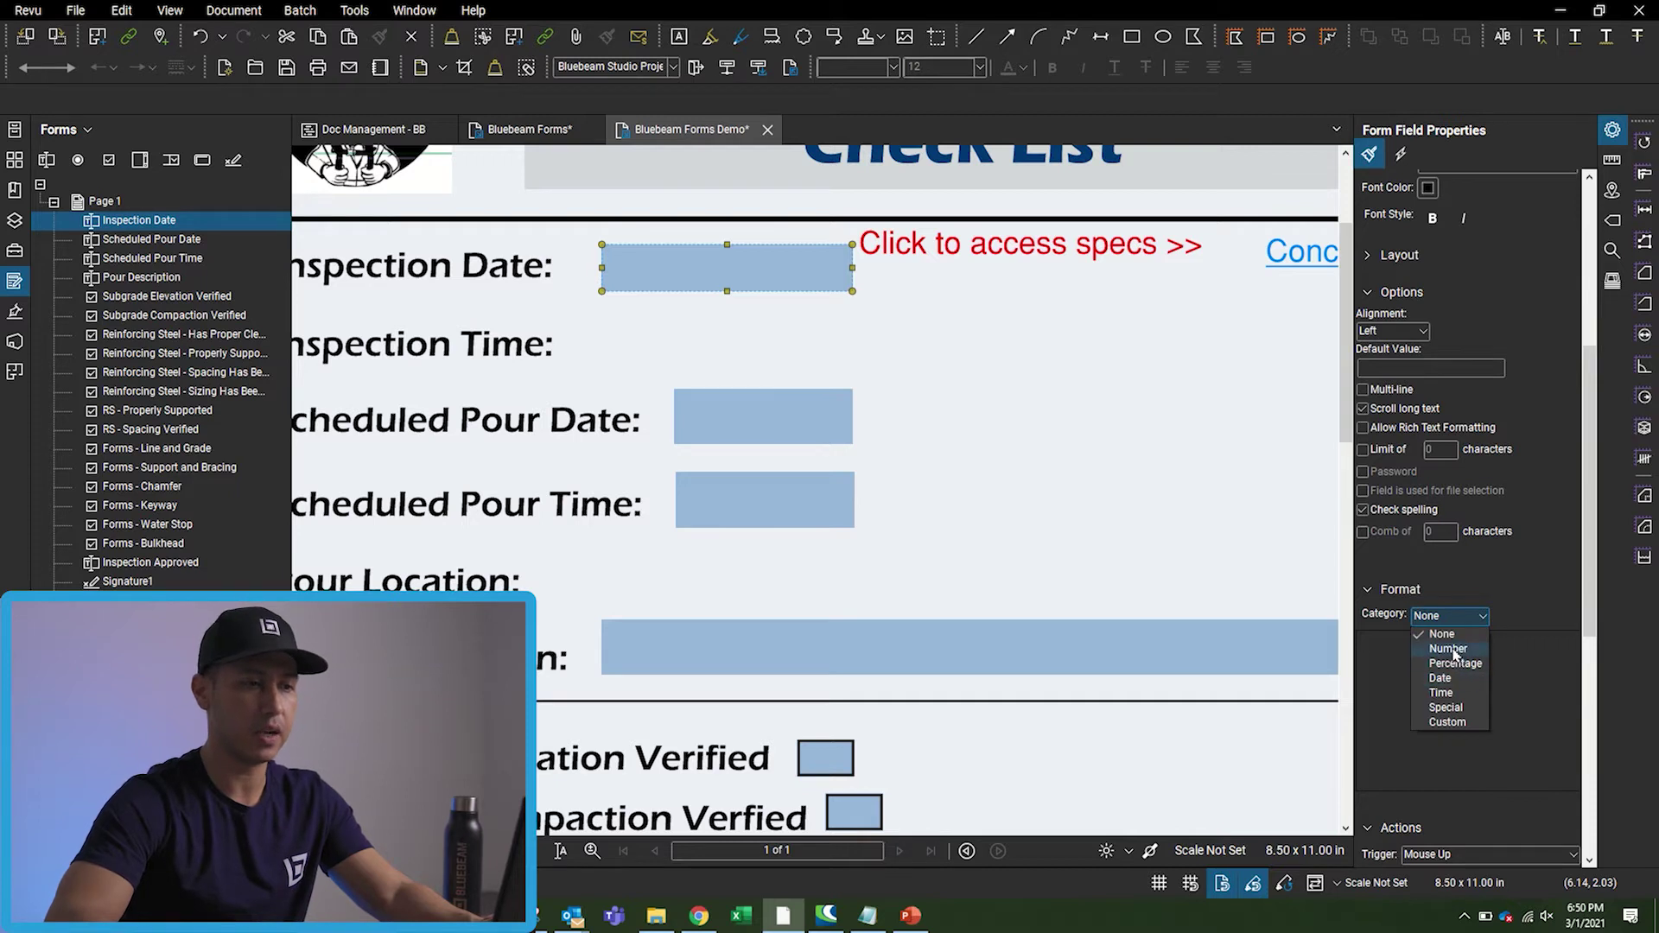
{"action": "left_click", "coordinate": [1440, 679]}
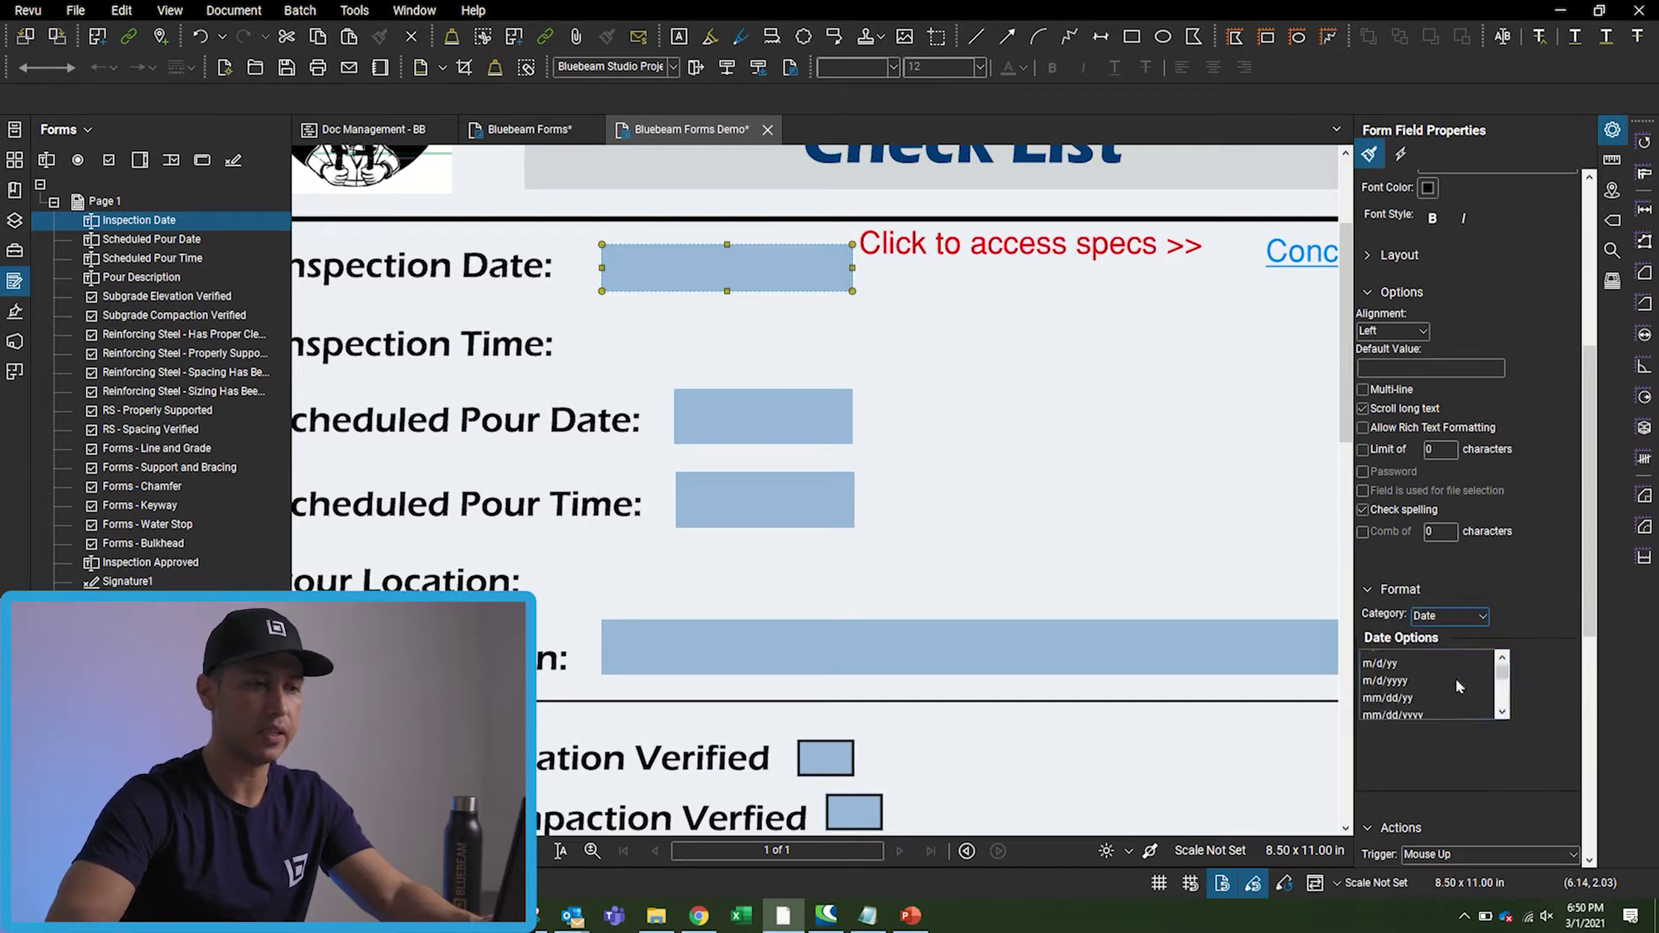
{"action": "left_click", "coordinate": [1389, 693]}
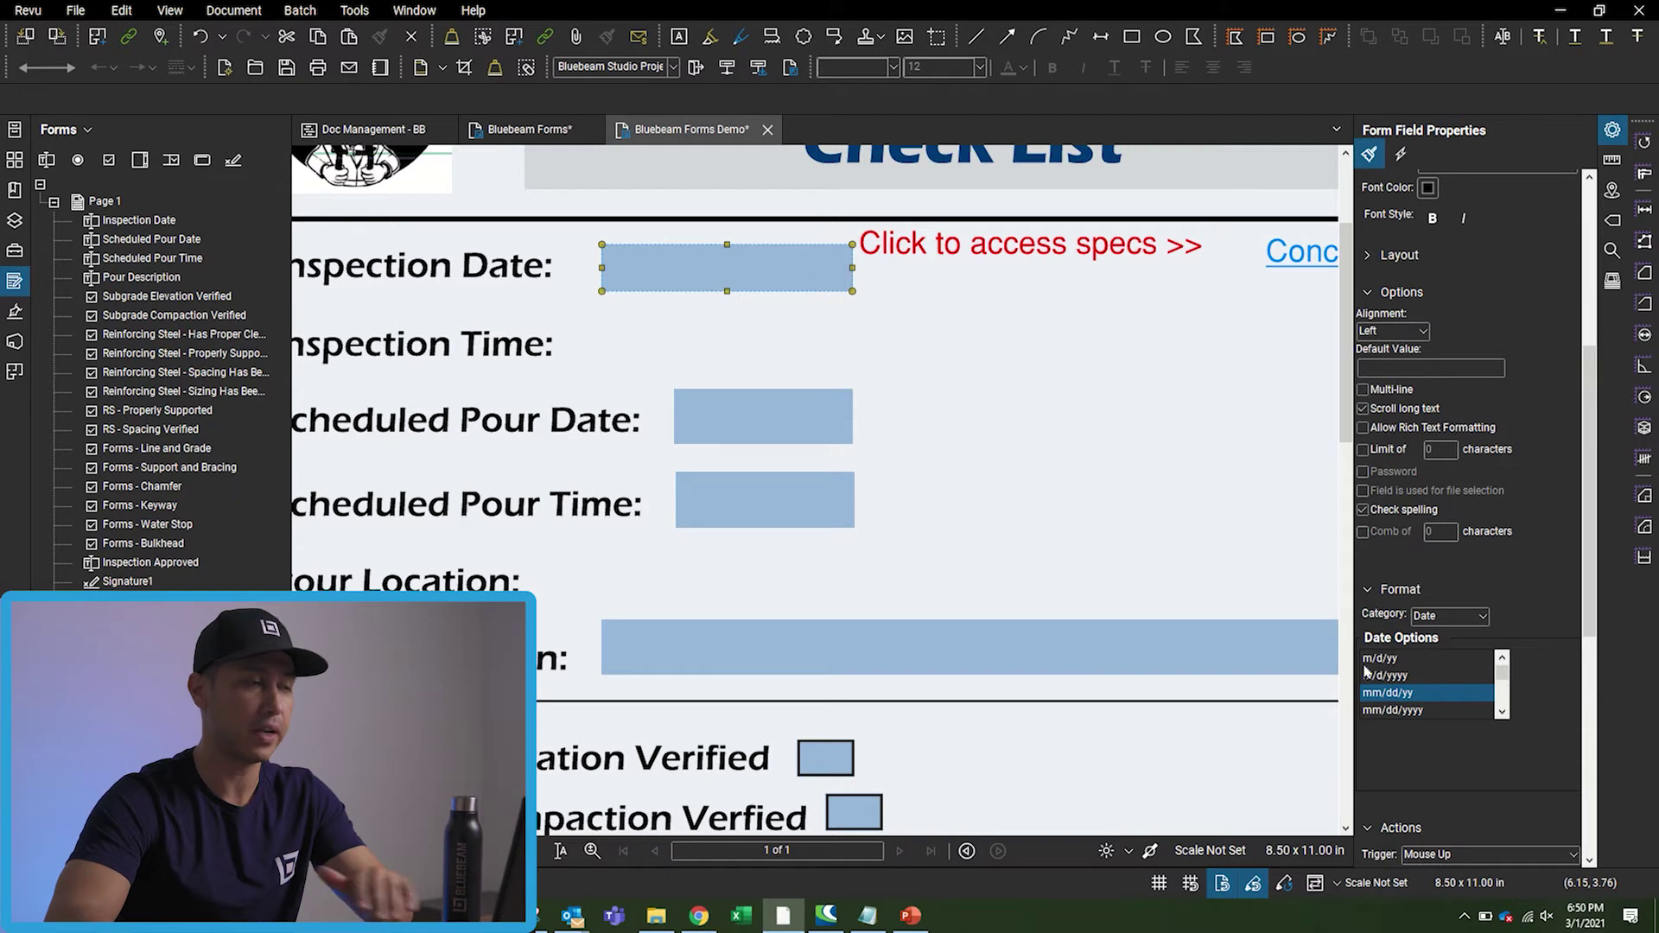
Draw a text box field beside the Inspection Time label, matching the width of the Inspection Date field.
{"action": "scroll", "coordinate": [803, 288], "scroll_direction": "down", "scroll_amount": 2}
{"action": "left_click", "coordinate": [49, 165]}
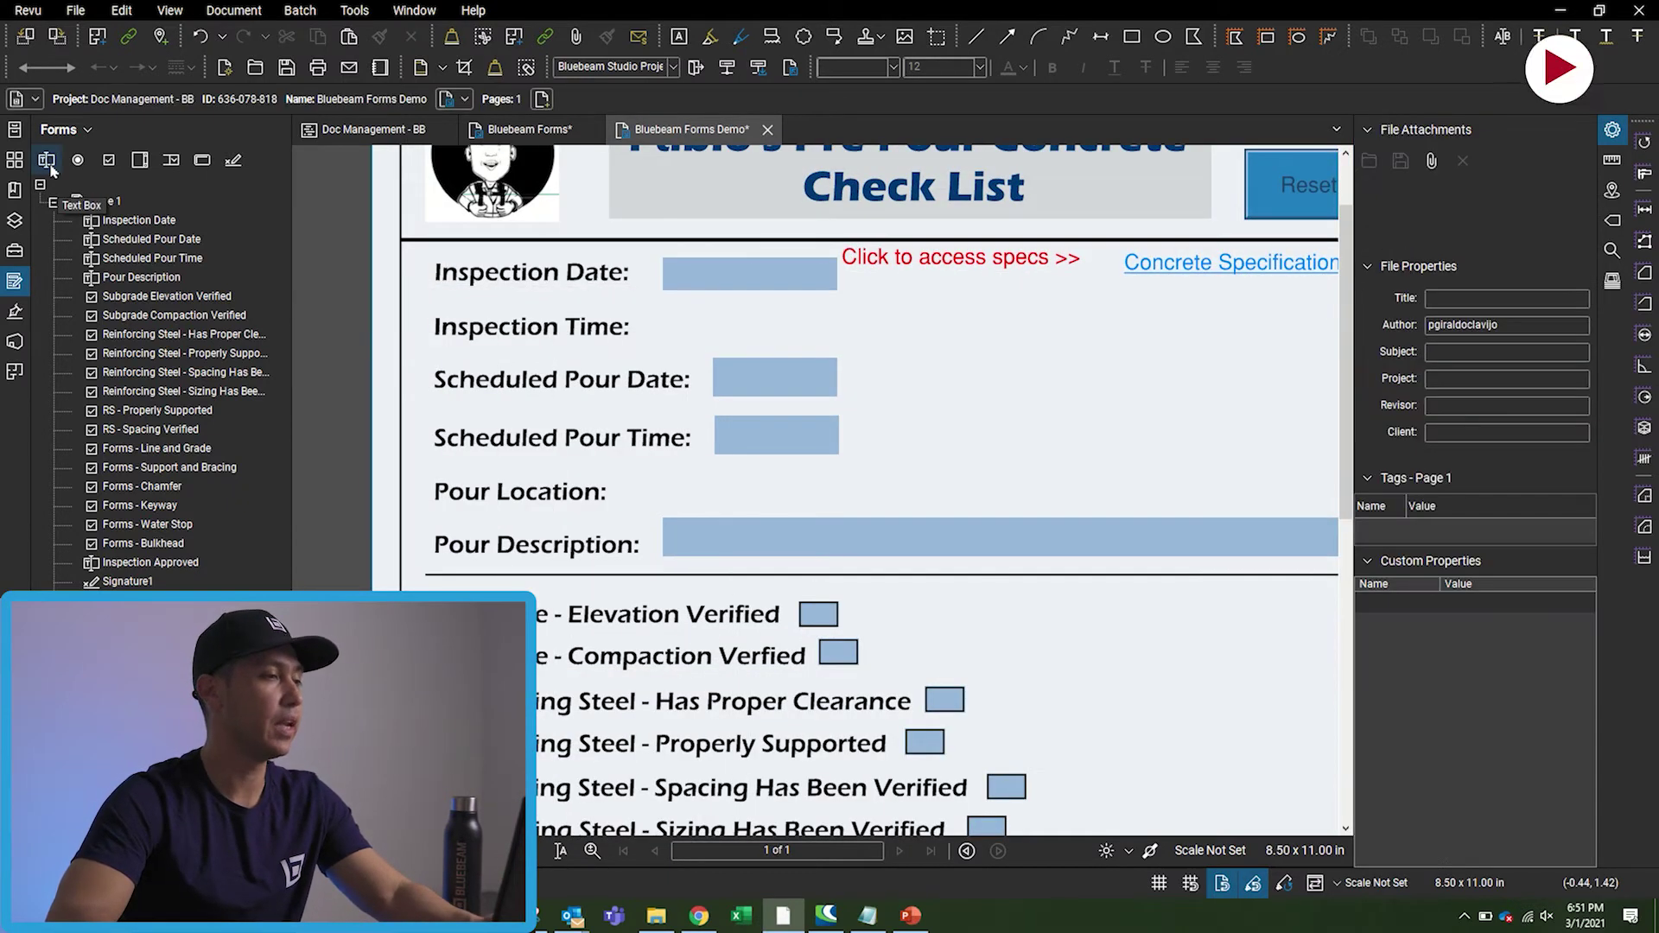
{"action": "left_click", "coordinate": [49, 165]}
{"action": "left_click_drag", "start_coordinate": [664, 305], "coordinate": [836, 339]}
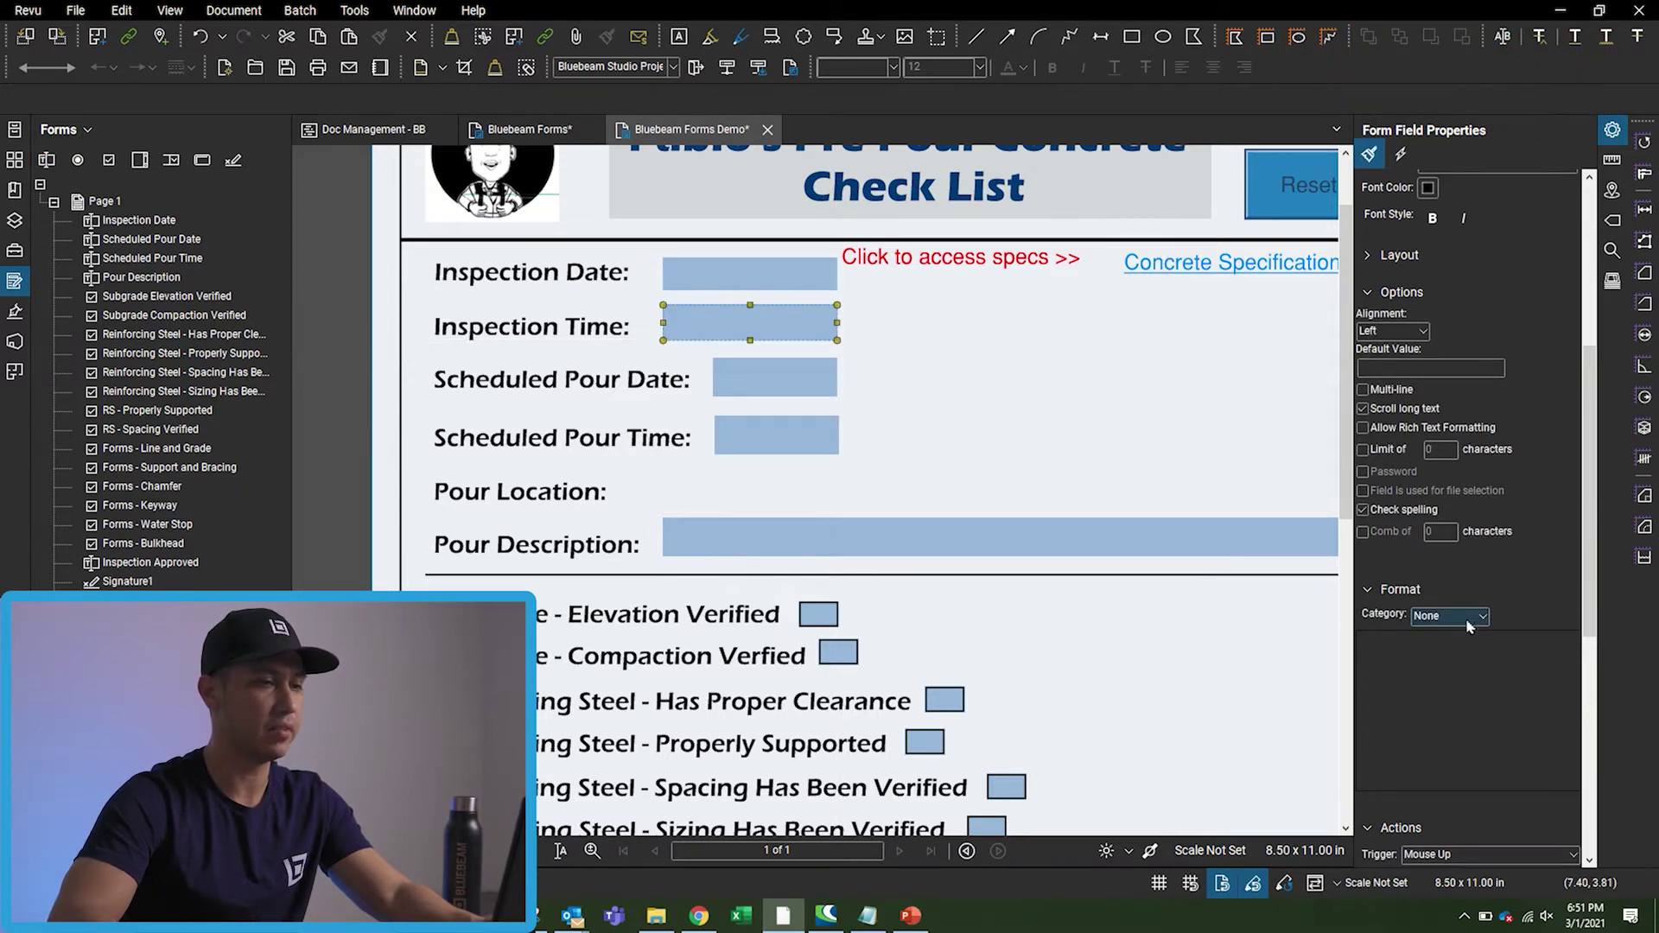
{"action": "left_click", "coordinate": [883, 441]}
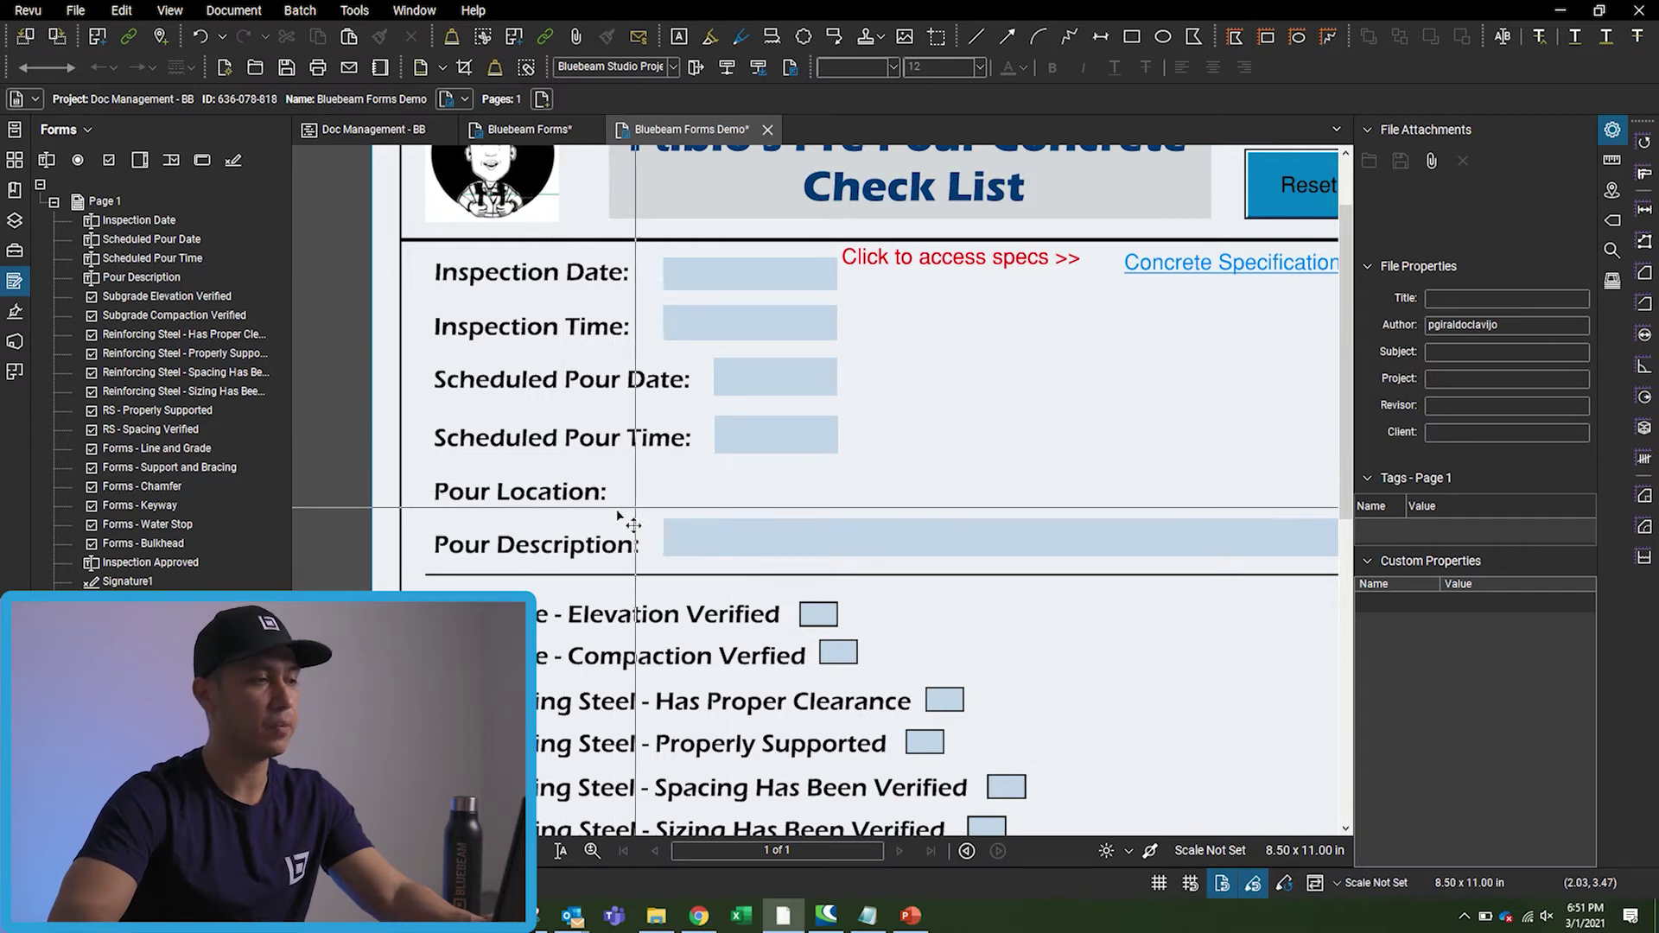
Draw a dropdown field beside the Pour Location label and reduce its height to clear the Pour Description field.
{"action": "left_click", "coordinate": [171, 163]}
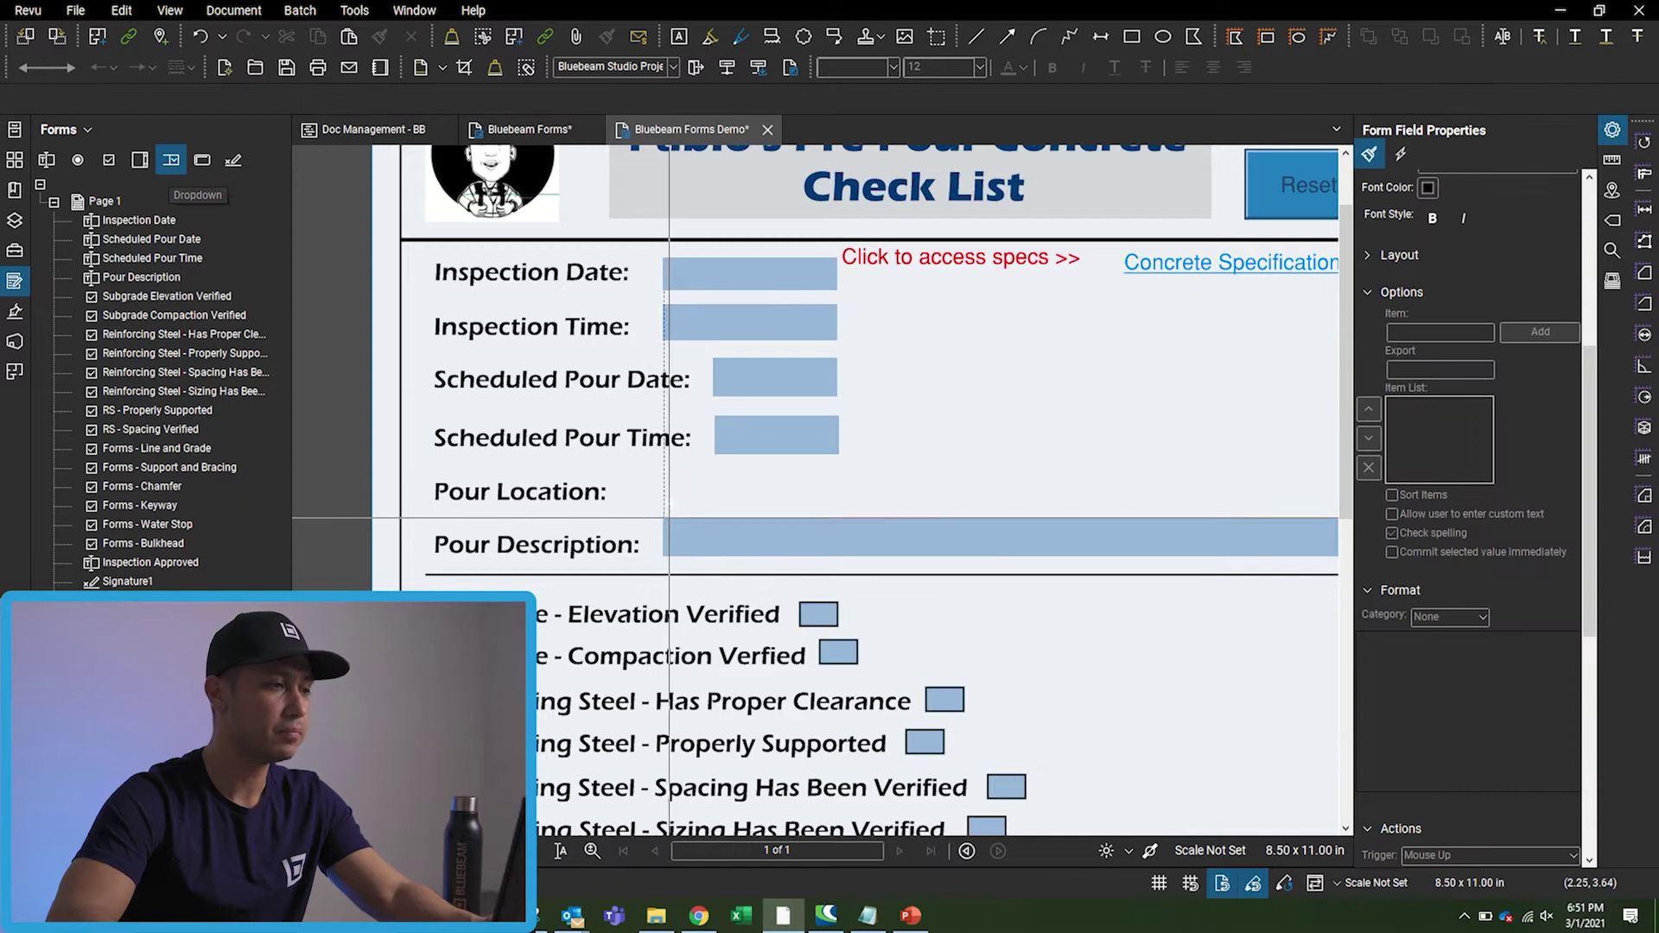
{"action": "left_click_drag", "start_coordinate": [663, 472], "coordinate": [839, 517]}
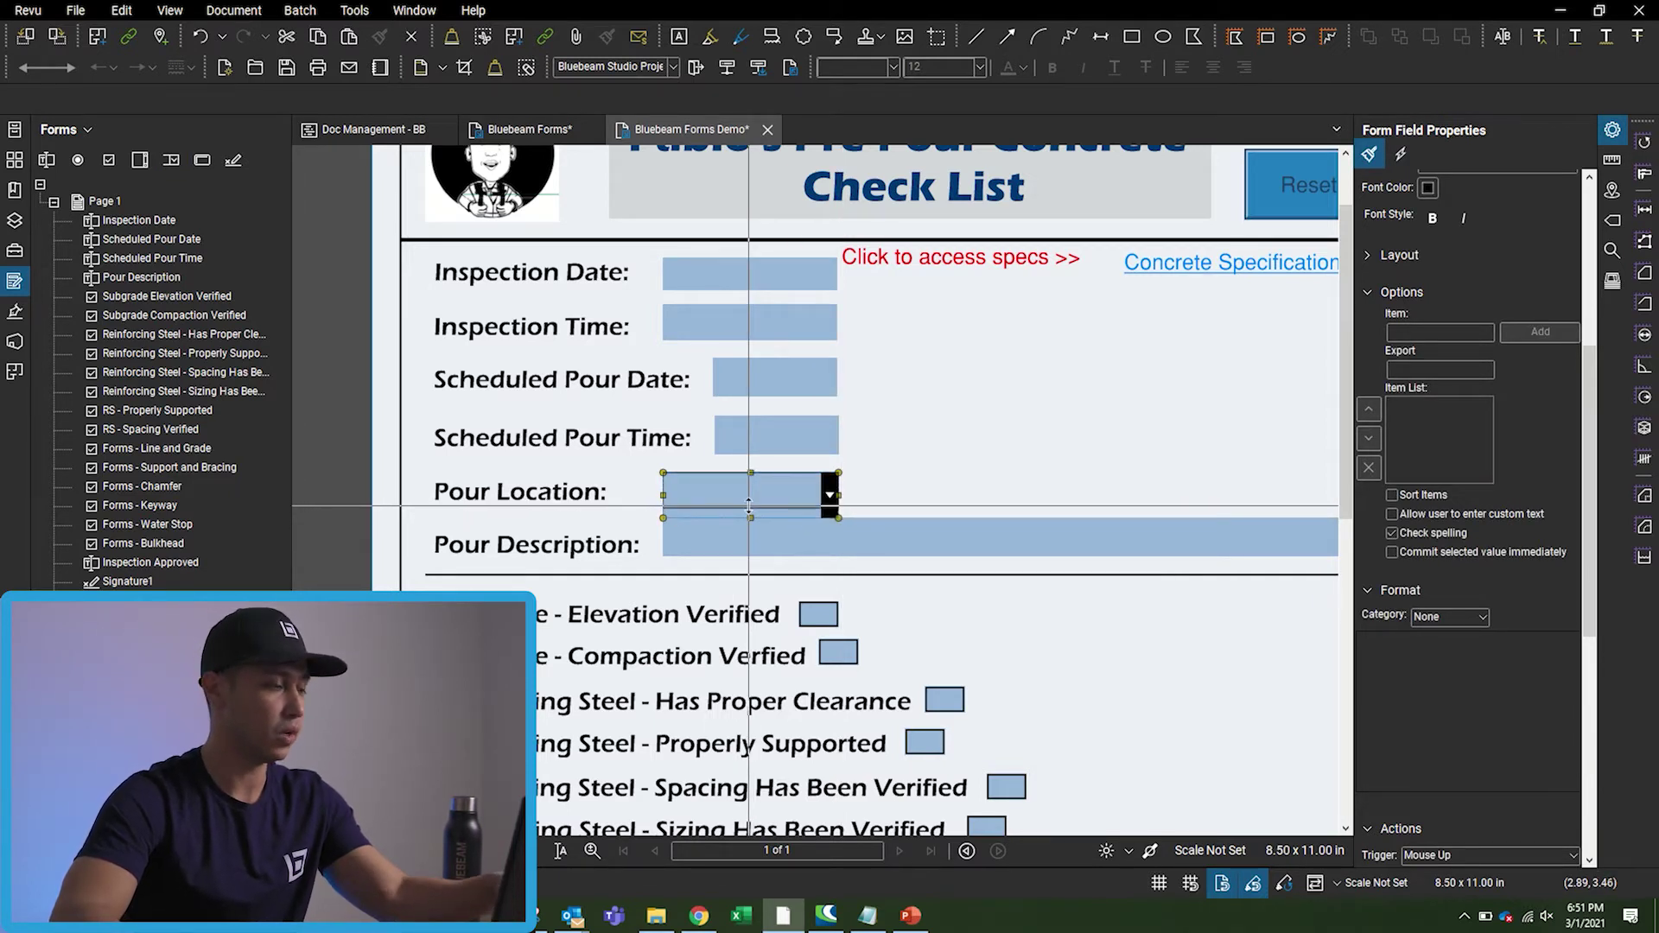
{"action": "left_click_drag", "start_coordinate": [749, 508], "coordinate": [749, 499]}
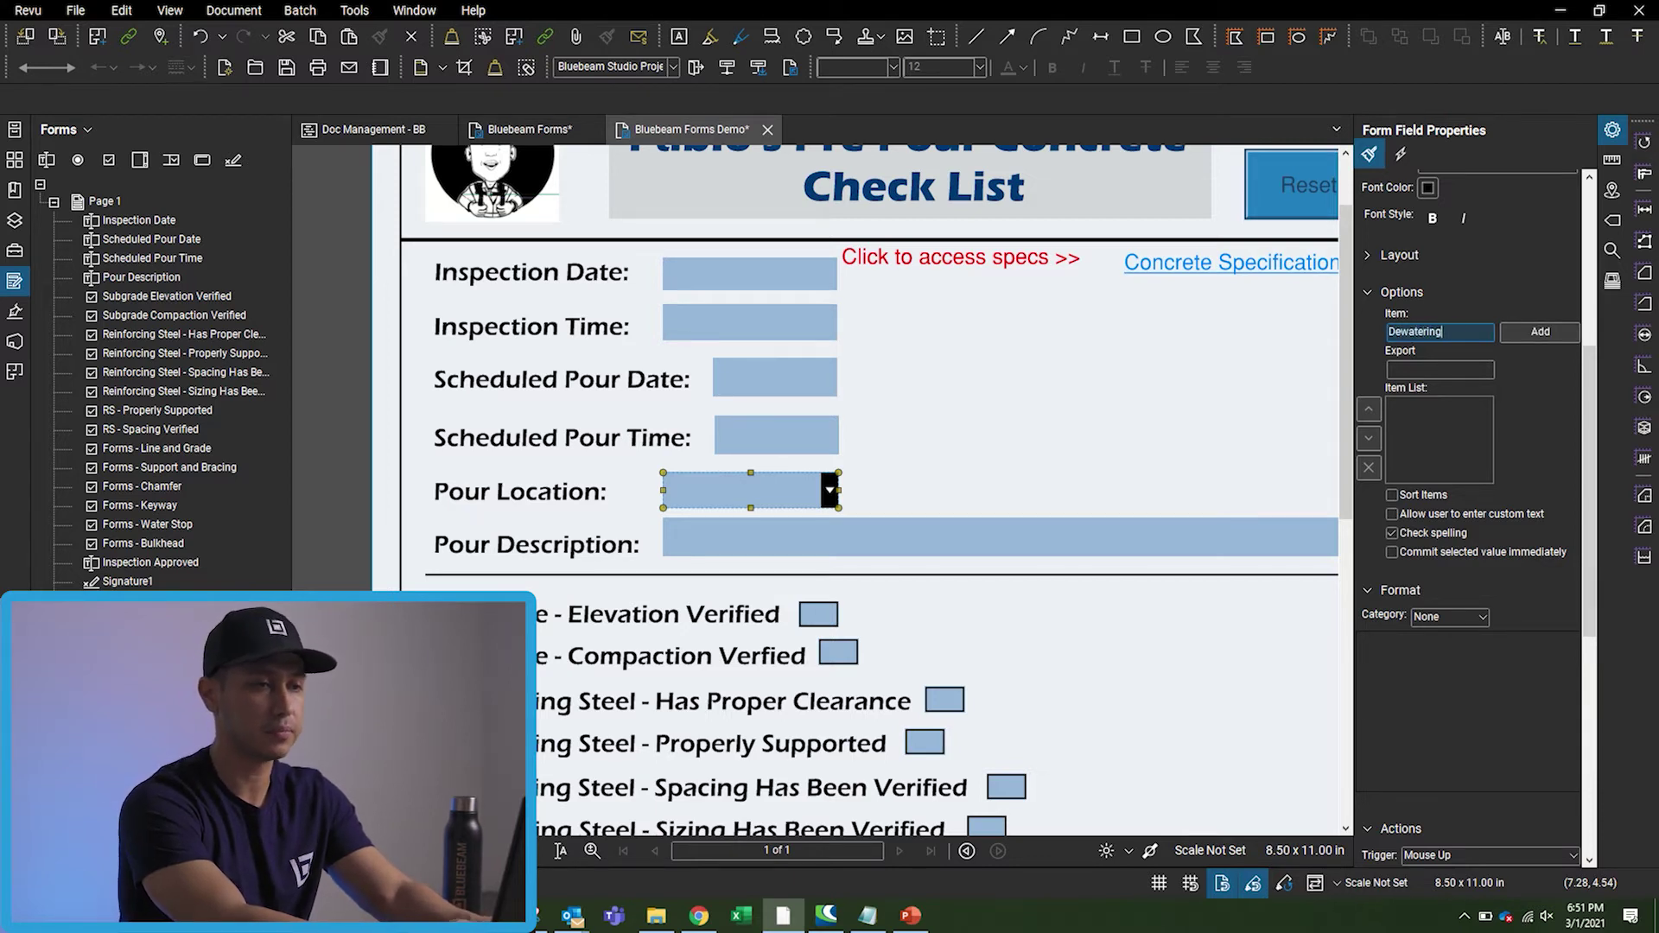
Add the items Dewatering Bldg, Membrane Bldg and BNR Bldg to the Pour Location dropdown.
{"action": "type", "text": "Bldg"}
{"action": "left_click", "coordinate": [1540, 337]}
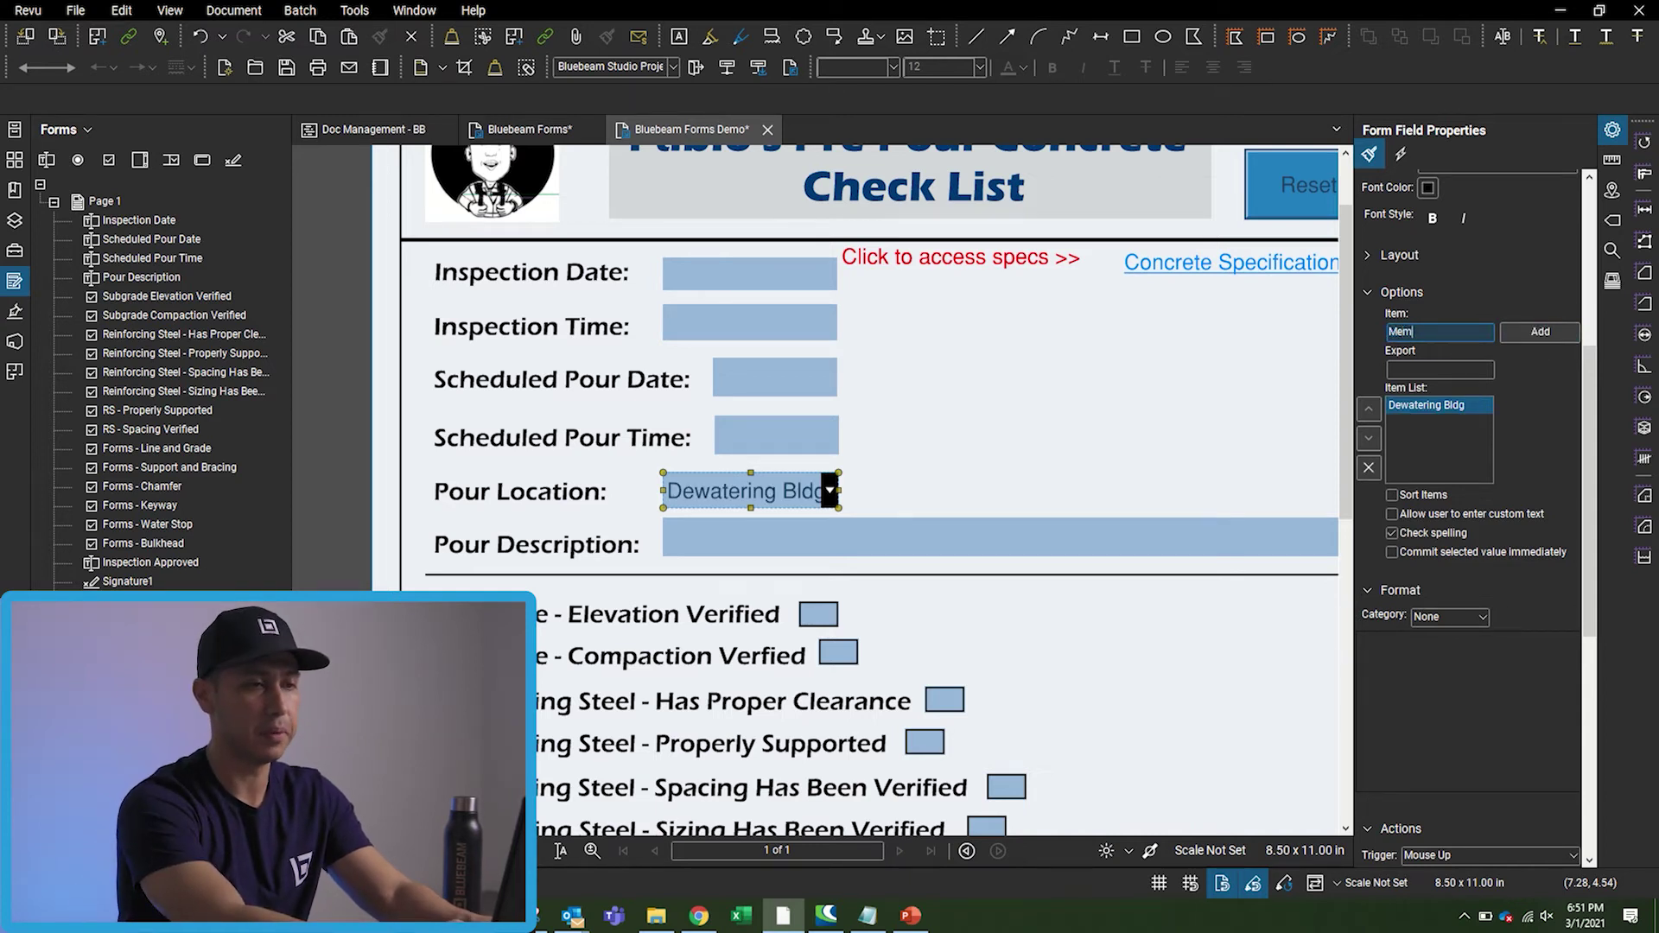
{"action": "type", "text": "Membrane Bldg"}
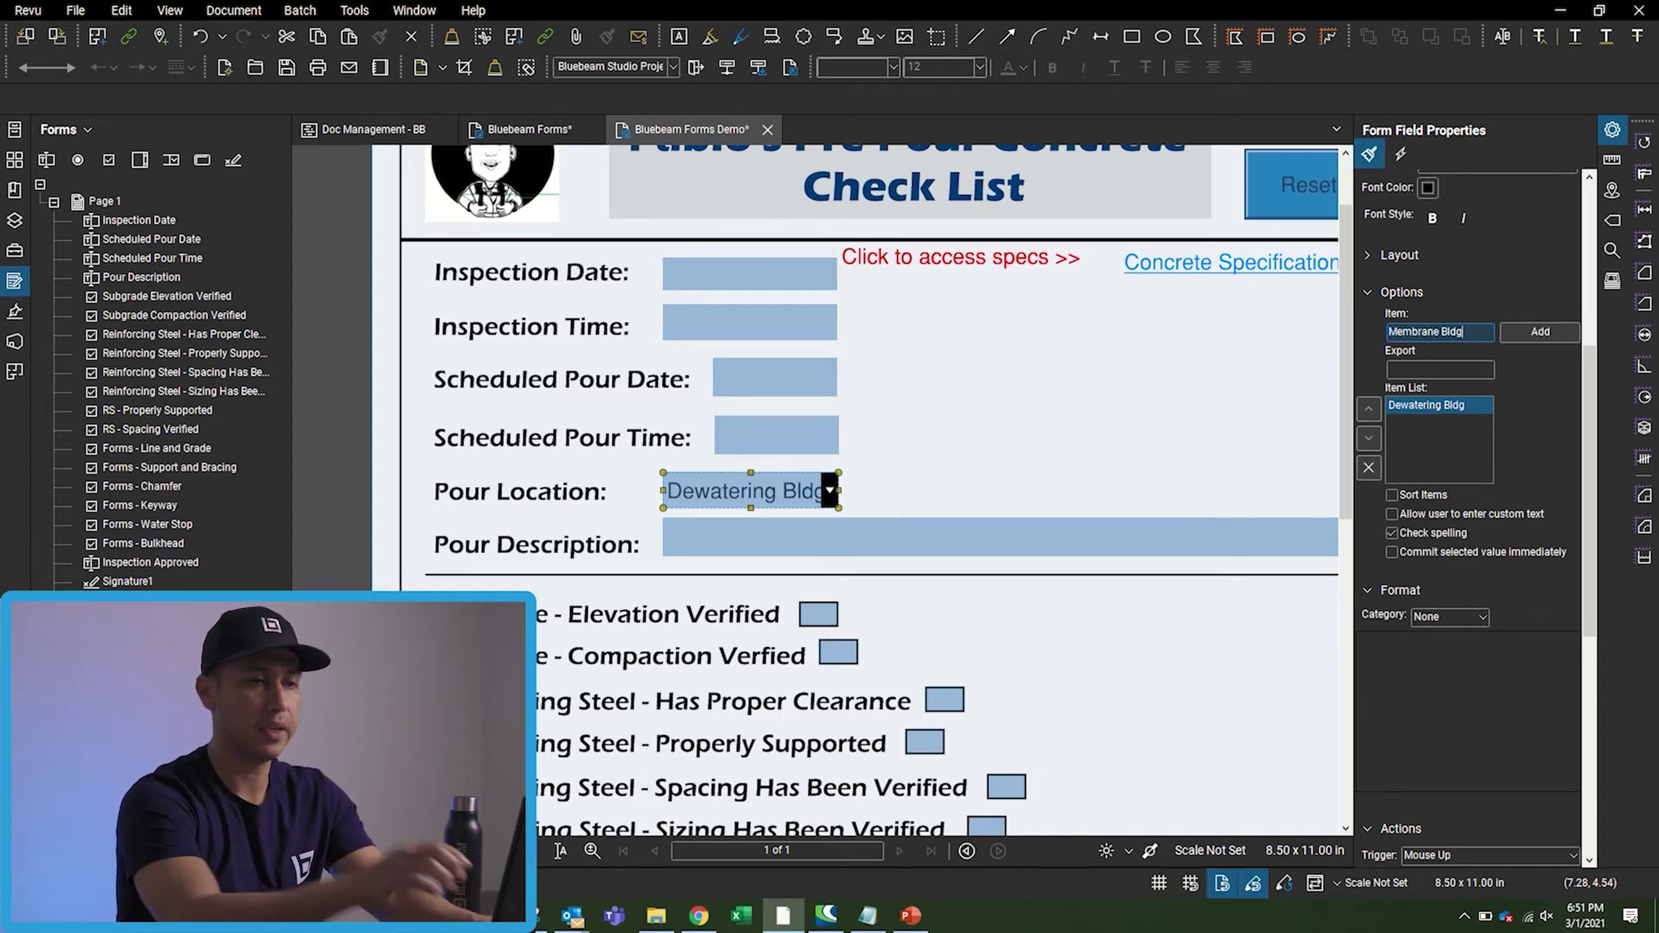
{"action": "left_click", "coordinate": [1527, 334]}
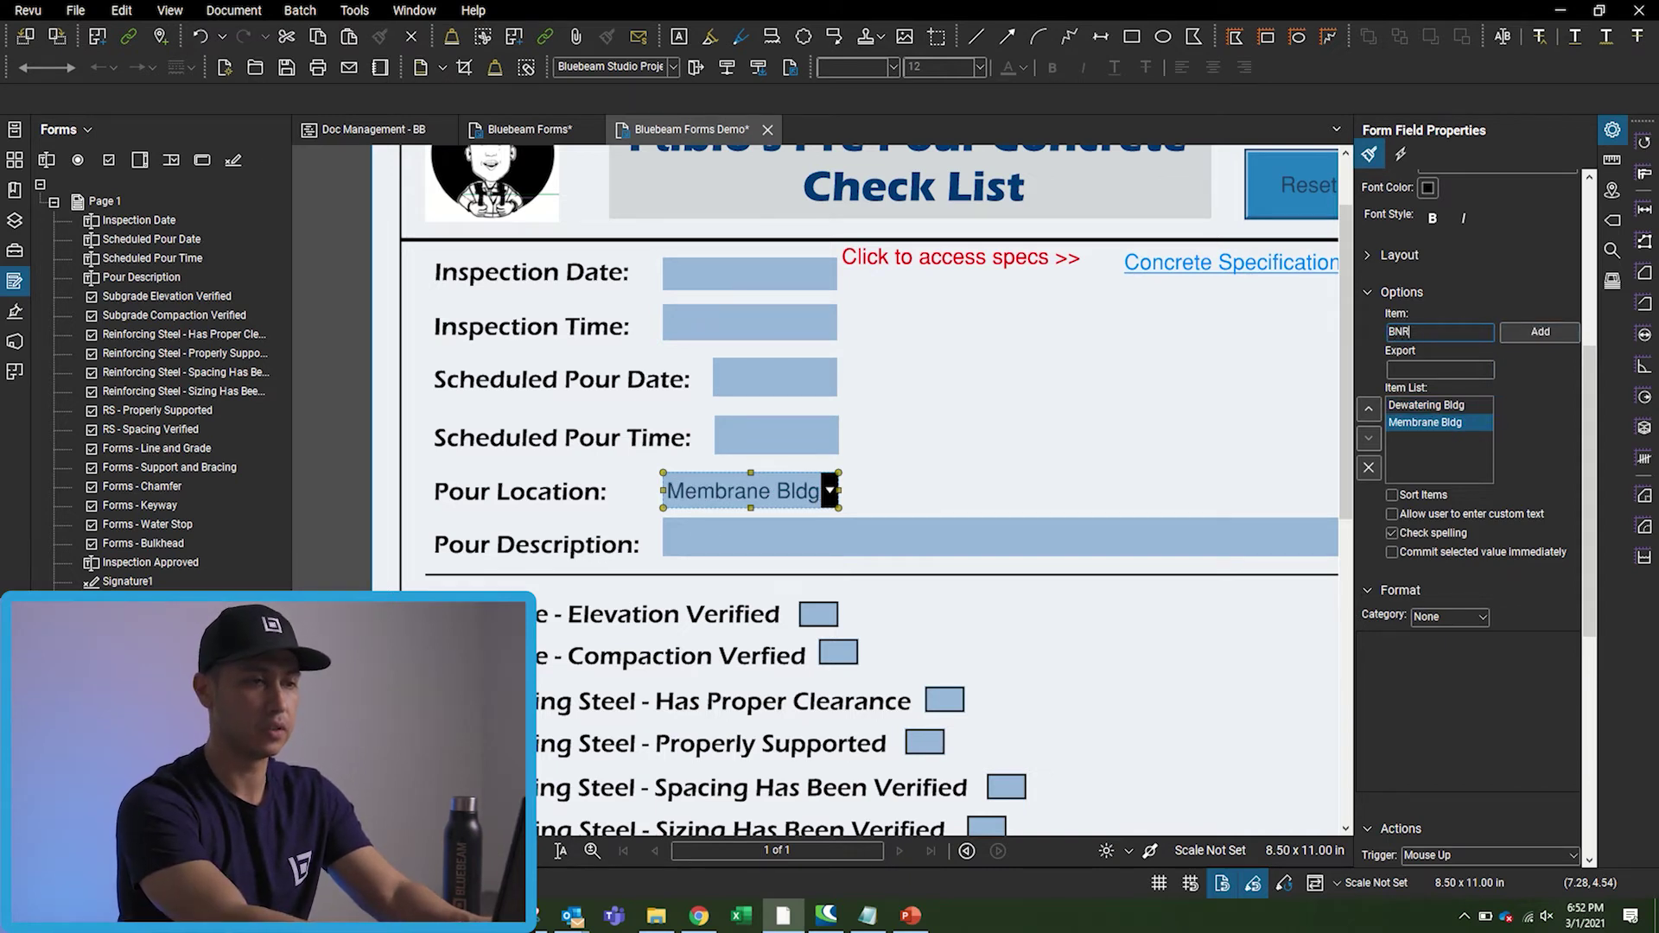
{"action": "type", "text": "BNR Bldg"}
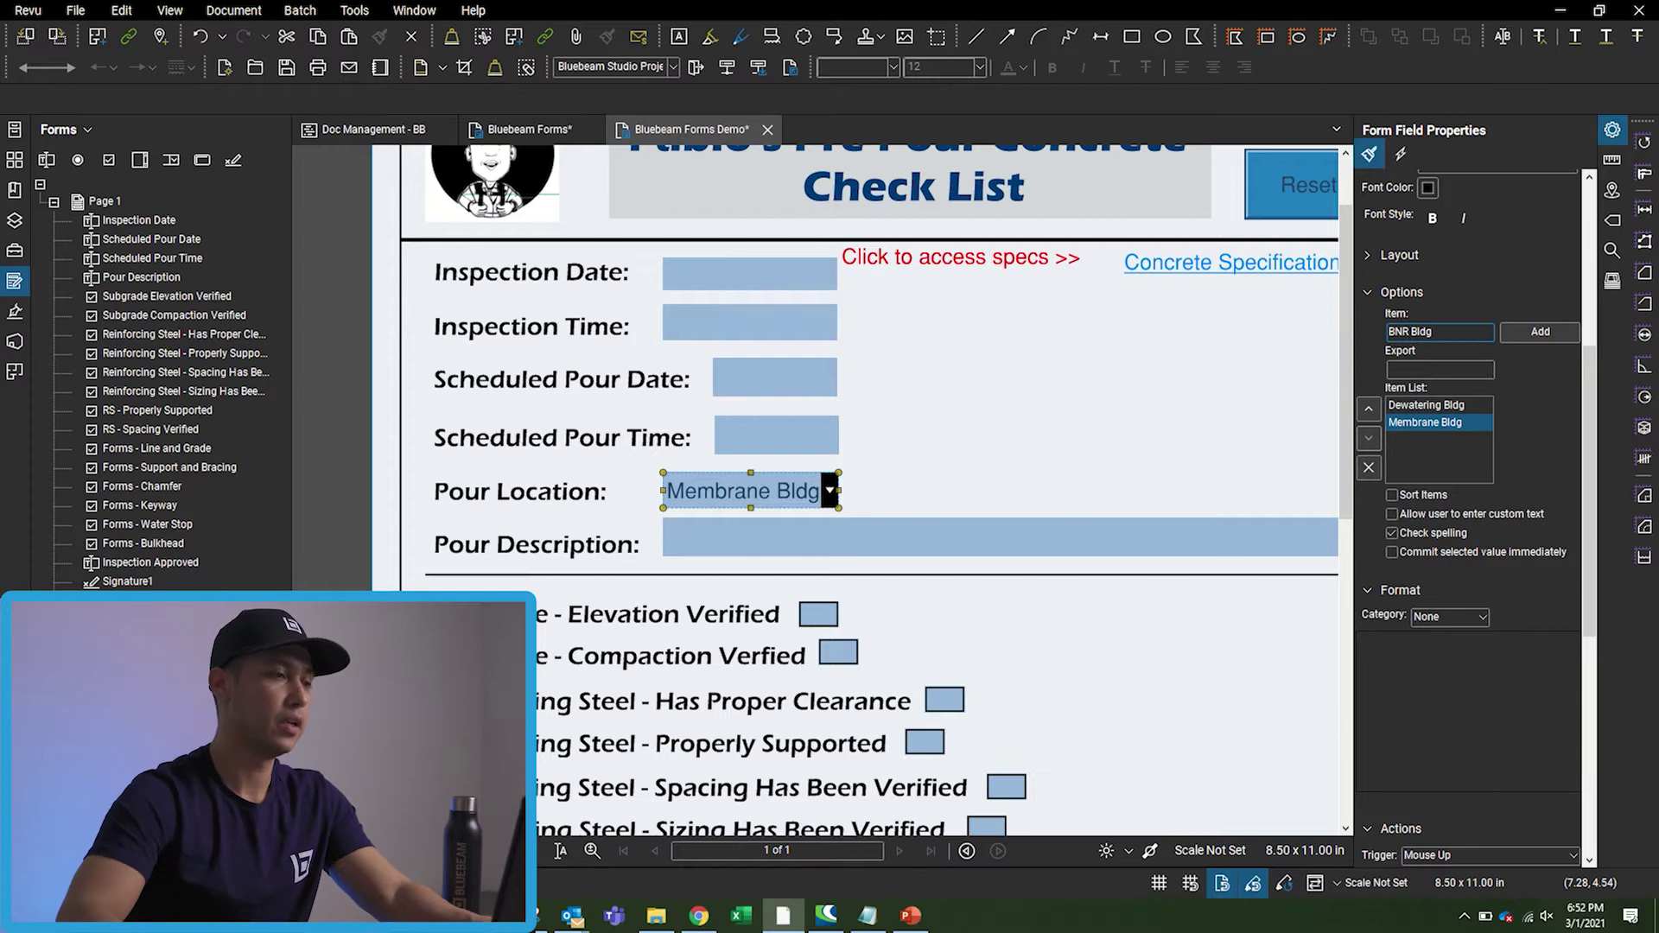
{"action": "left_click", "coordinate": [1540, 332]}
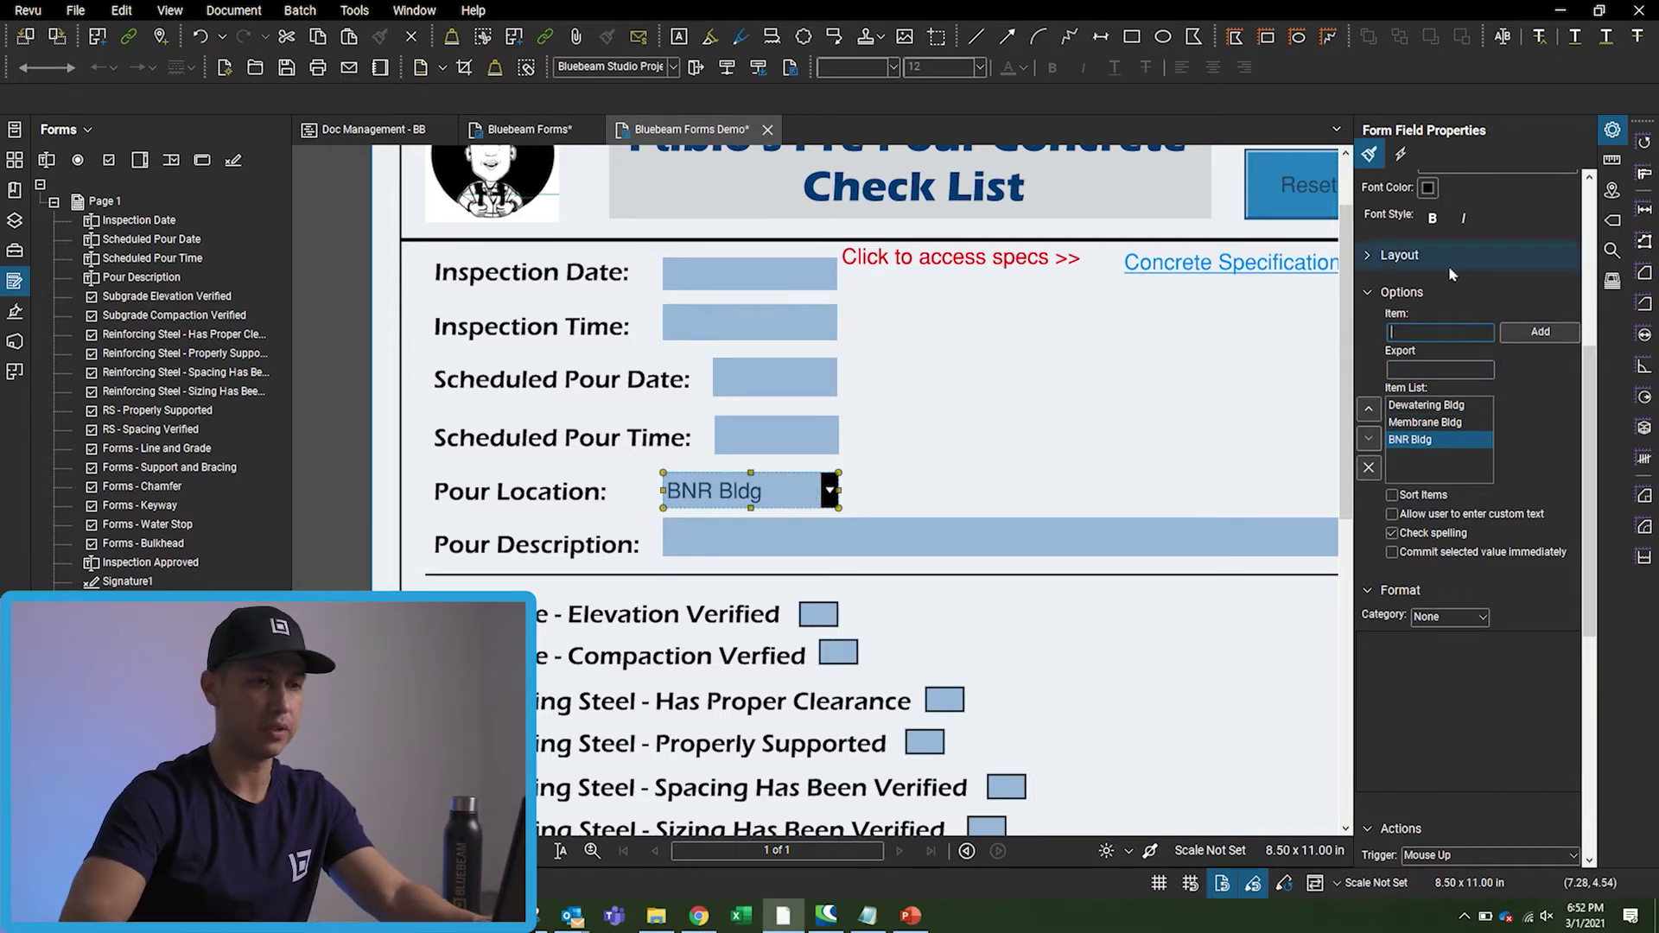
Add a blank item to the Pour Location dropdown and move it to the start of the item list.
{"action": "left_click", "coordinate": [1543, 335]}
{"action": "left_click", "coordinate": [1418, 404]}
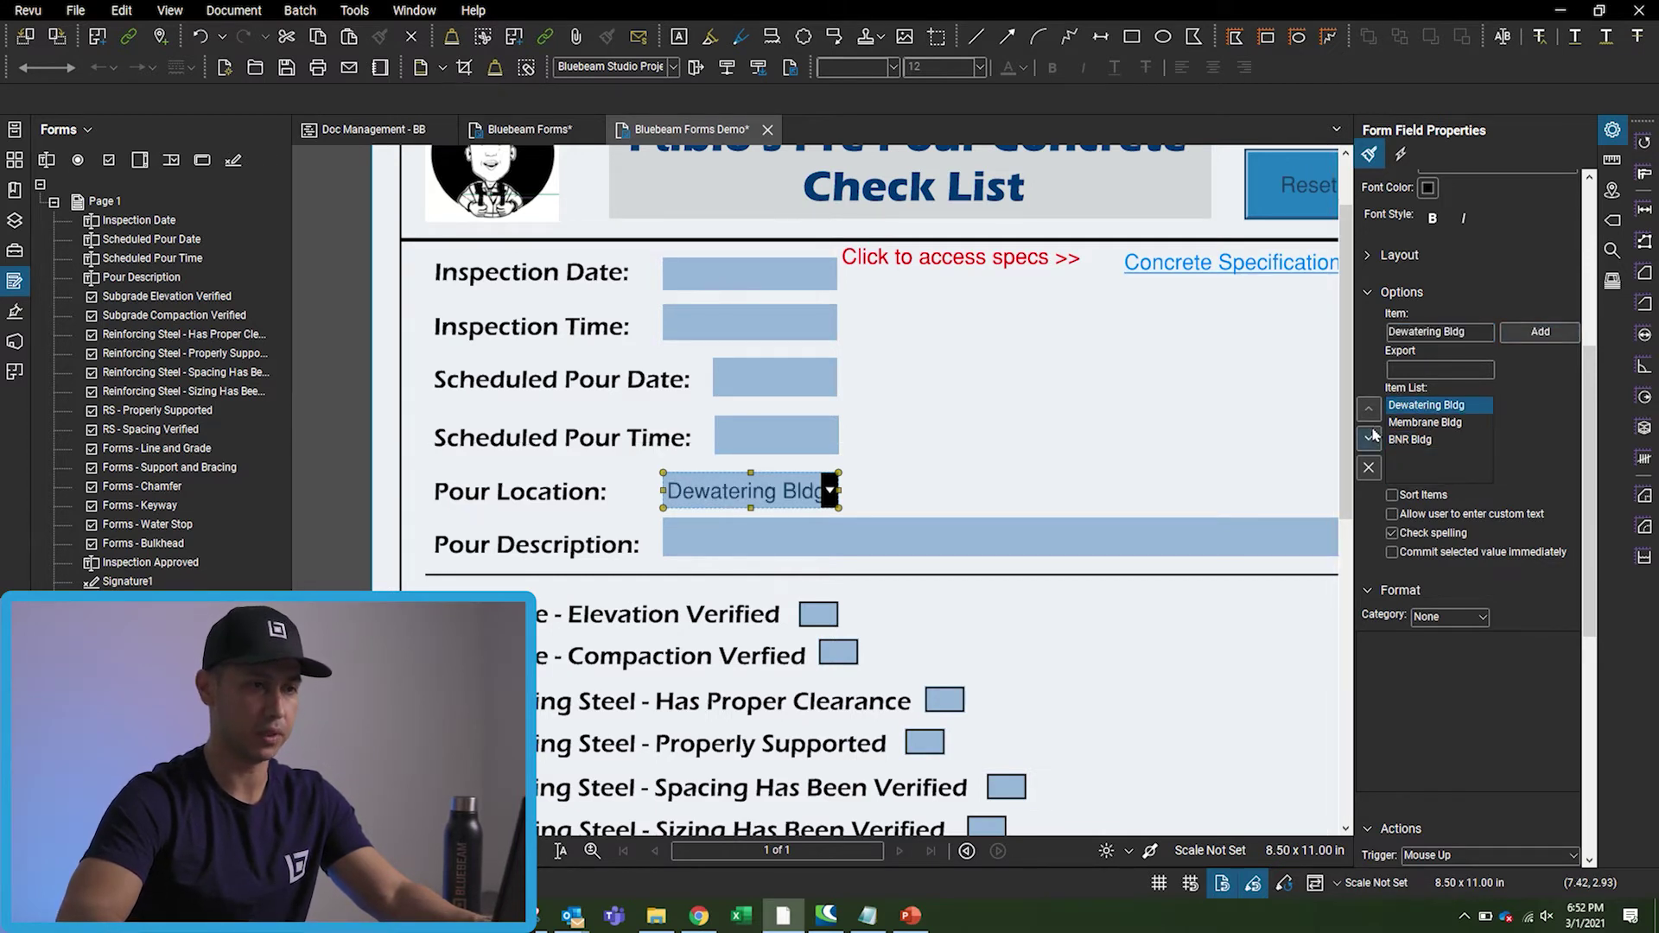
{"action": "left_click", "coordinate": [1417, 458]}
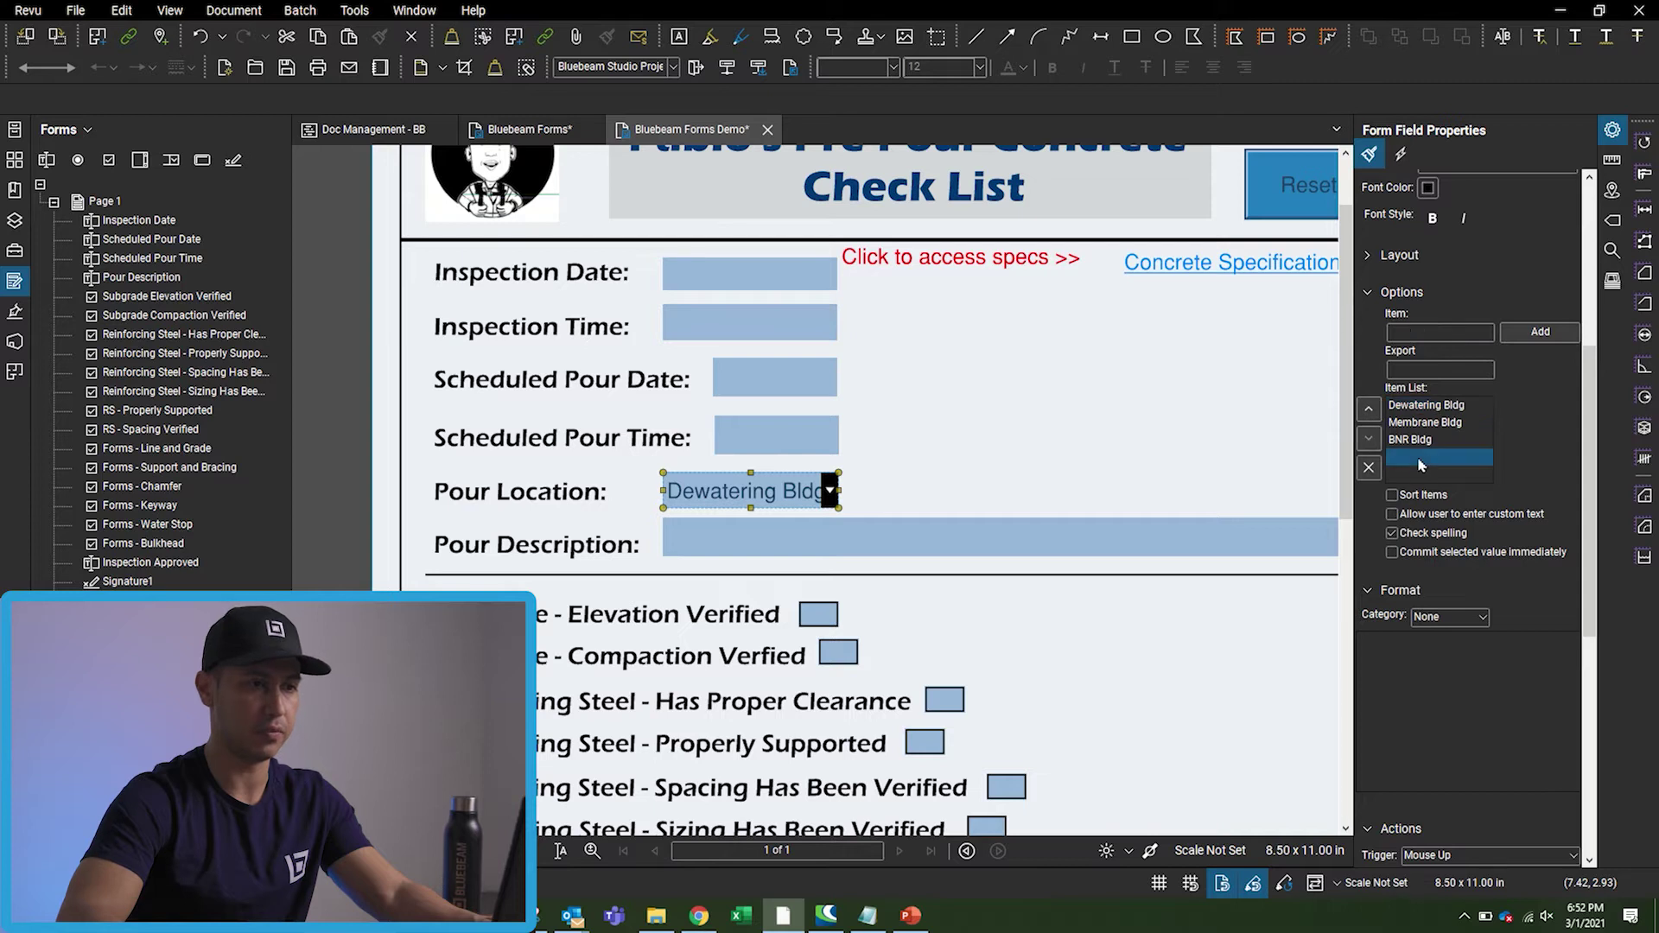
{"action": "left_click", "coordinate": [1368, 419]}
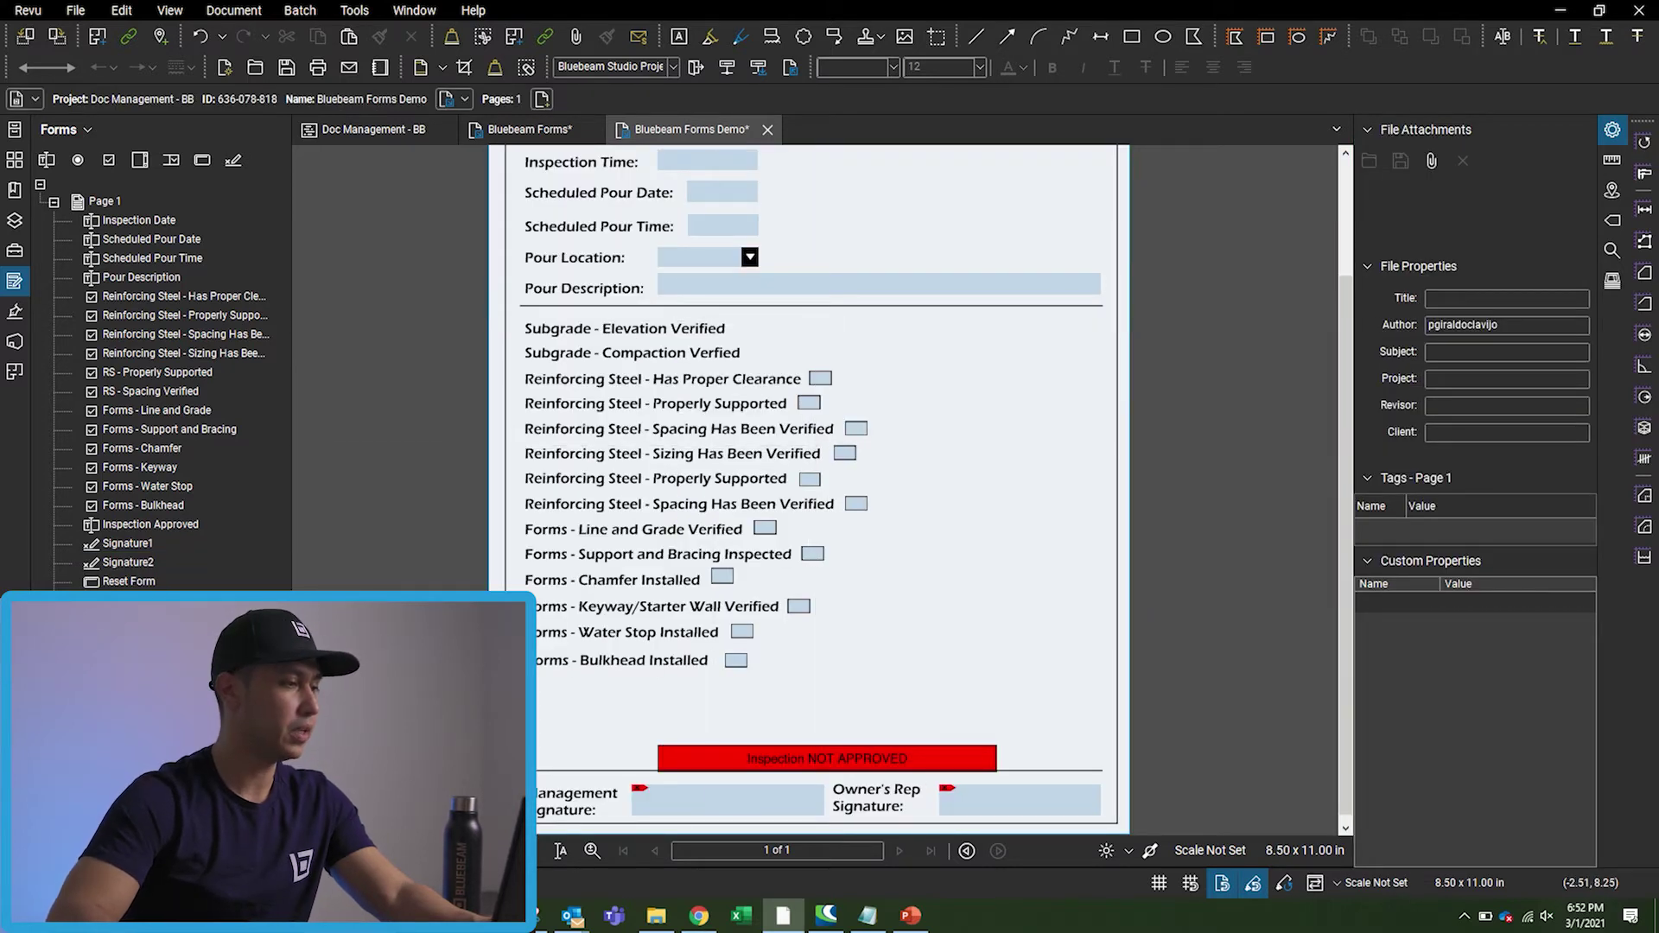
Move the Buildings dropdown above Pour Description in the form field list.
{"action": "left_click", "coordinate": [706, 256]}
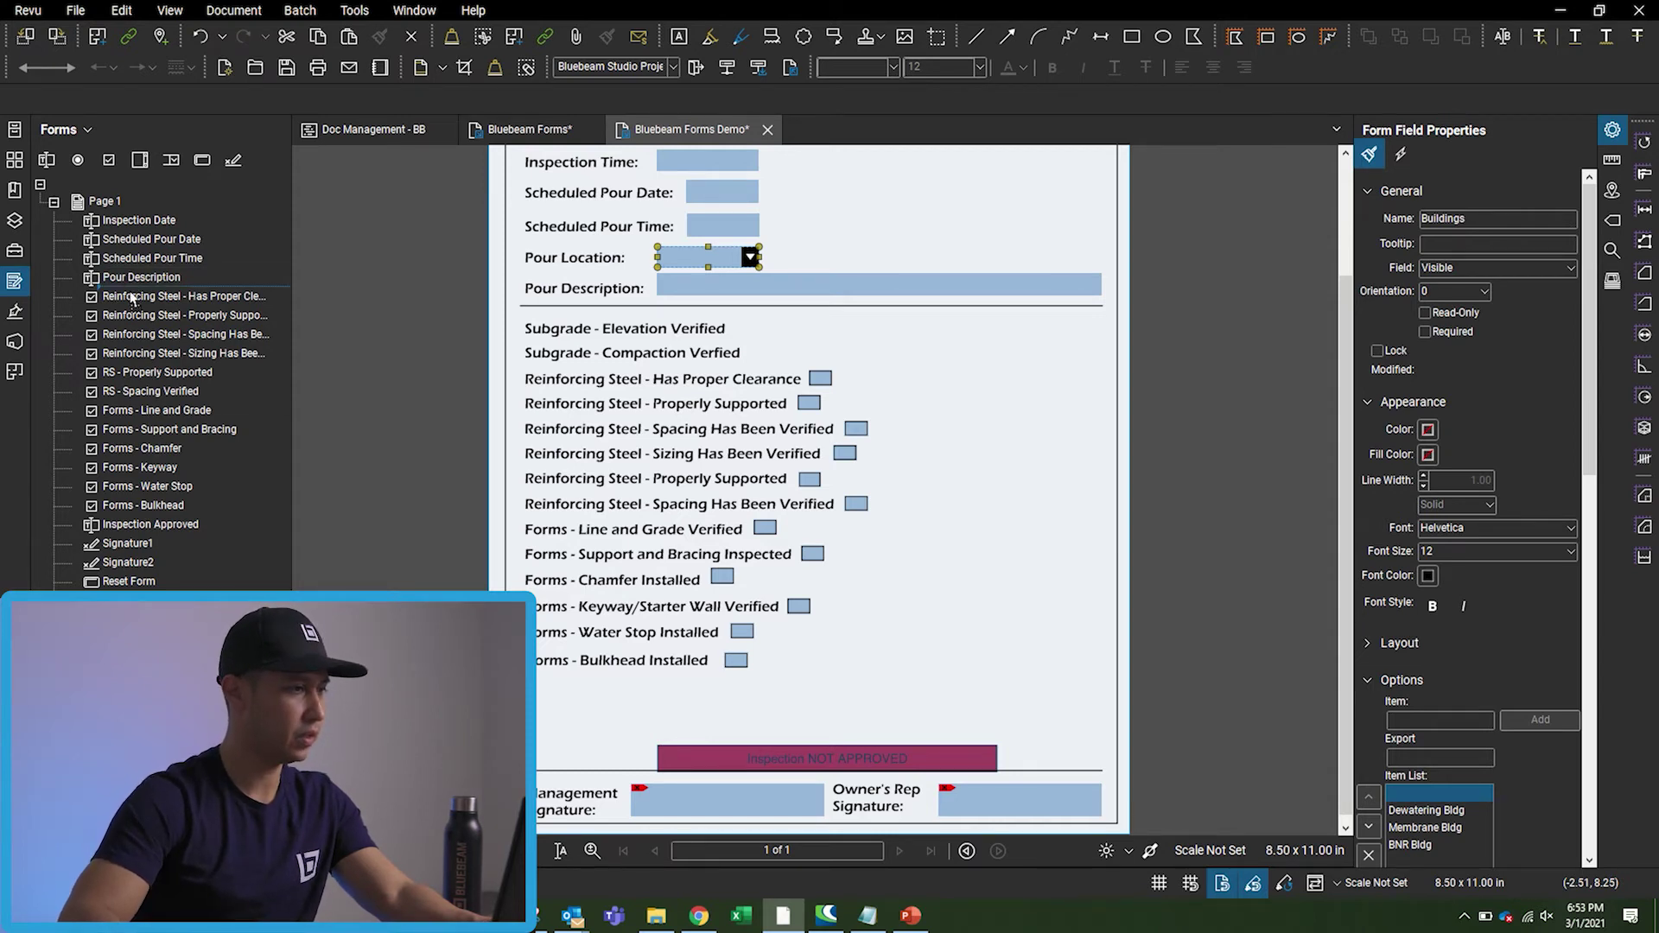
{"action": "left_click_drag", "start_coordinate": [121, 272], "coordinate": [126, 276]}
Draw a check box field beside the Subgrade - Elevation Verified label.
{"action": "left_click_drag", "start_coordinate": [800, 214], "coordinate": [807, 252]}
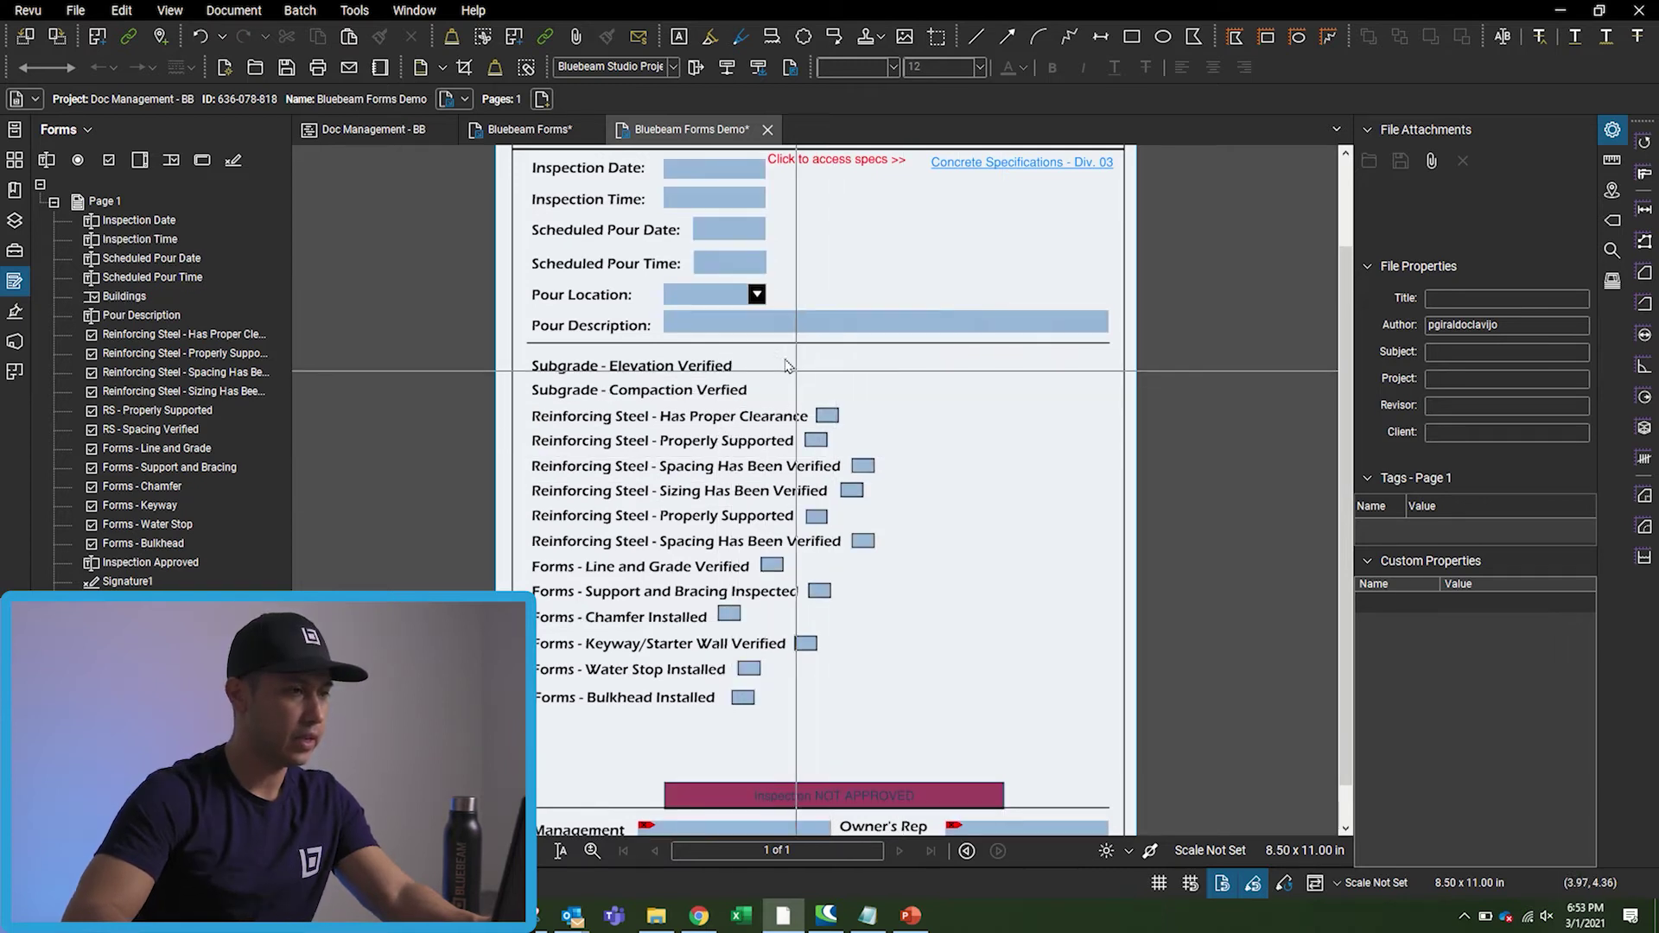
{"action": "left_click", "coordinate": [109, 162]}
{"action": "scroll", "coordinate": [803, 362], "scroll_direction": "up", "scroll_amount": 3}
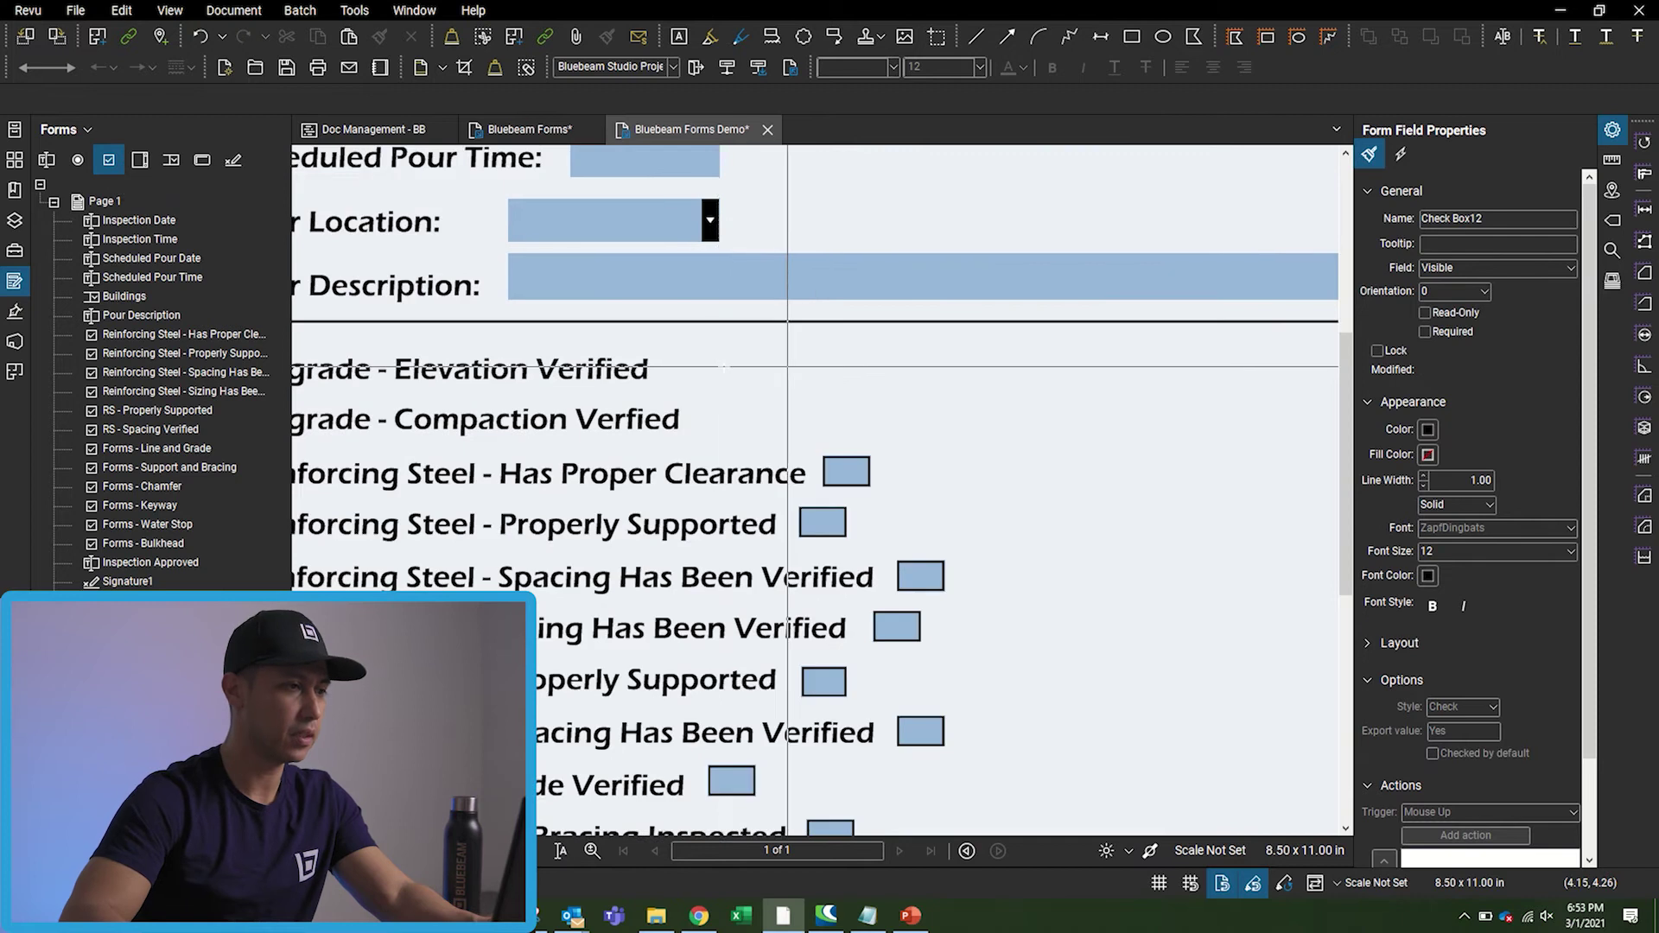
{"action": "left_click_drag", "start_coordinate": [666, 345], "coordinate": [734, 381]}
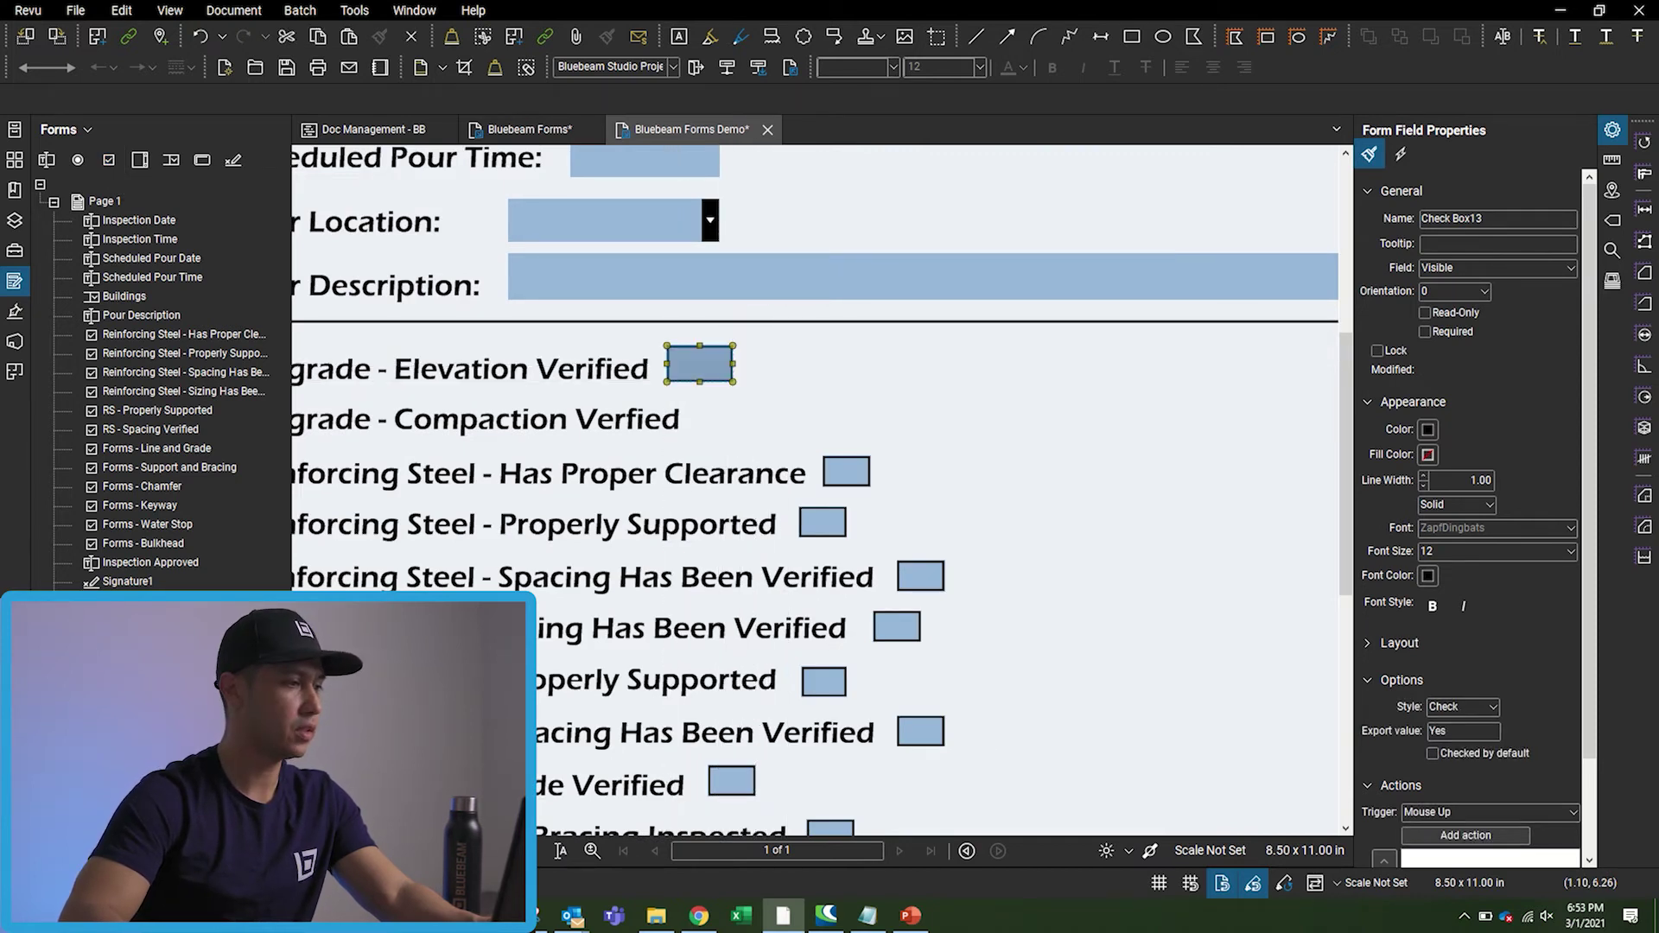
Copy the field name from the bf1 script in JV1.txt and name the new check box Subgrade Elevation Verified.
{"action": "left_click", "coordinate": [864, 912]}
{"action": "left_click_drag", "start_coordinate": [176, 61], "coordinate": [302, 60]}
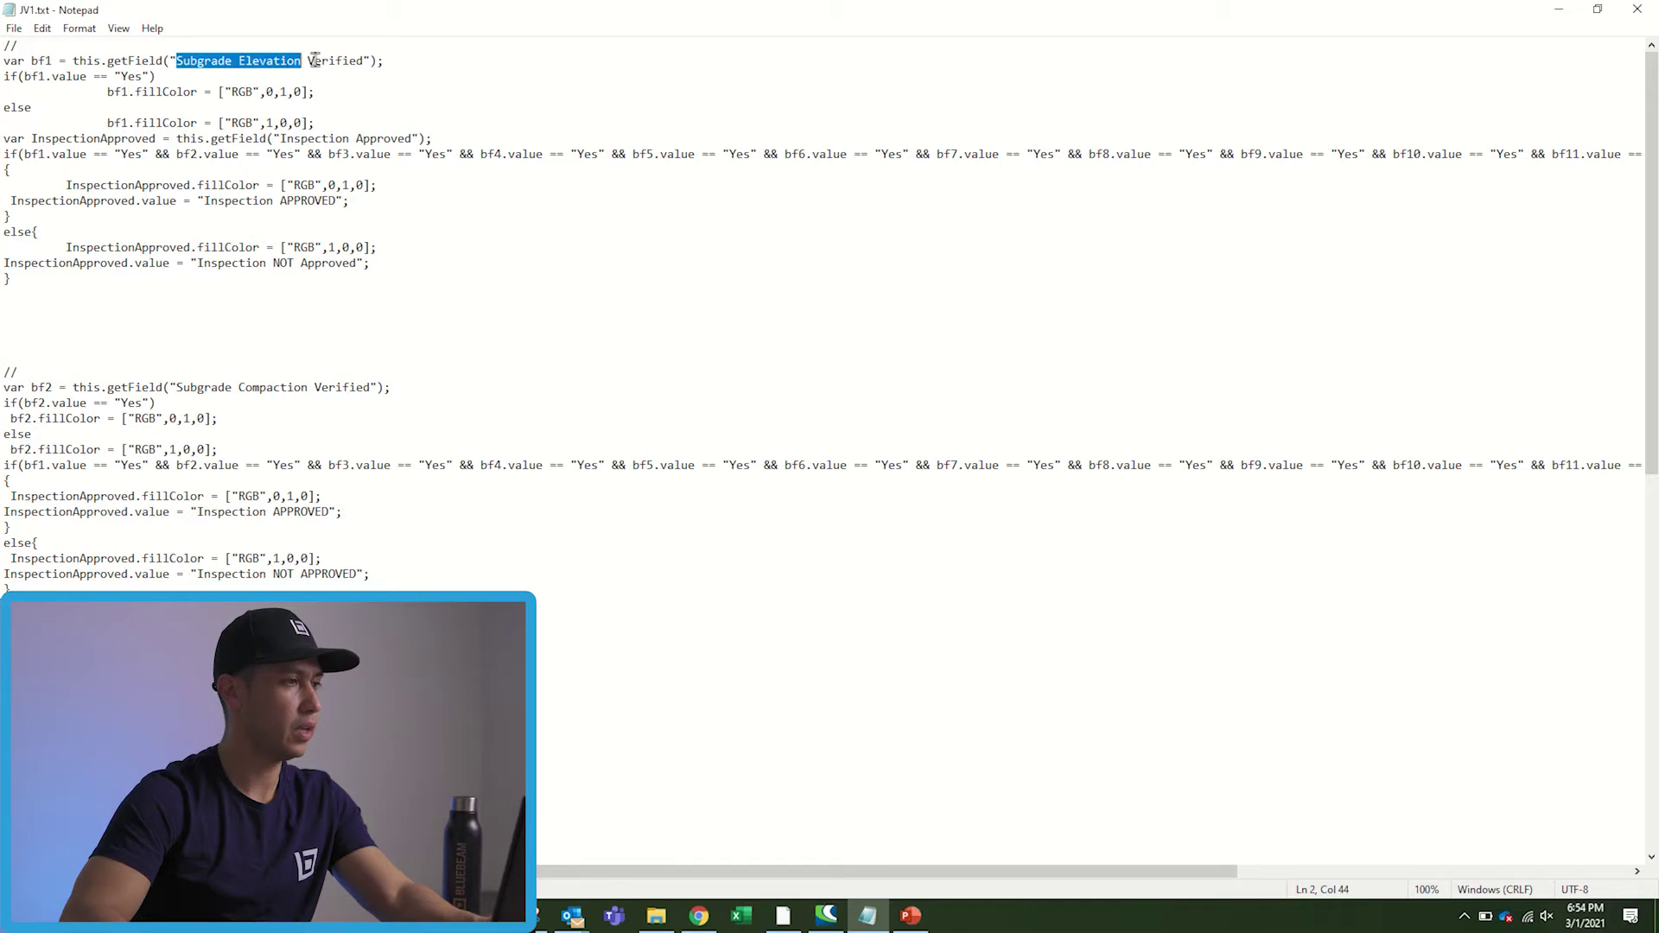
{"action": "key", "text": "alt+Tab"}
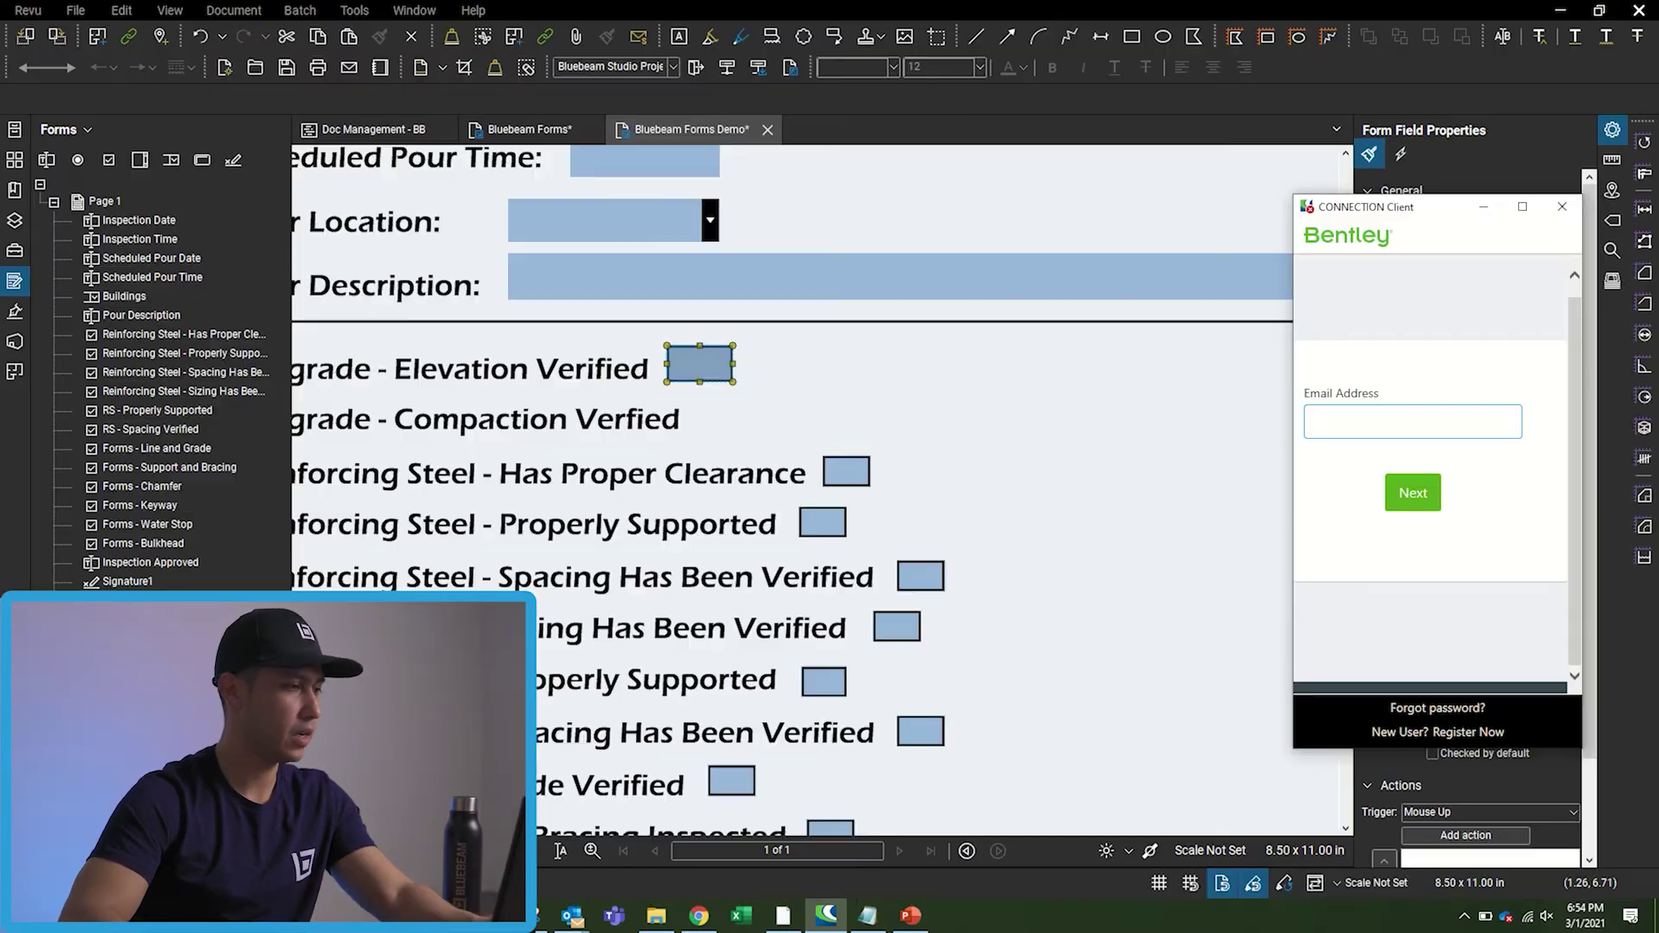
{"action": "key", "text": "alt+Tab"}
{"action": "type", "text": "Subgrade Elevation Verified"}
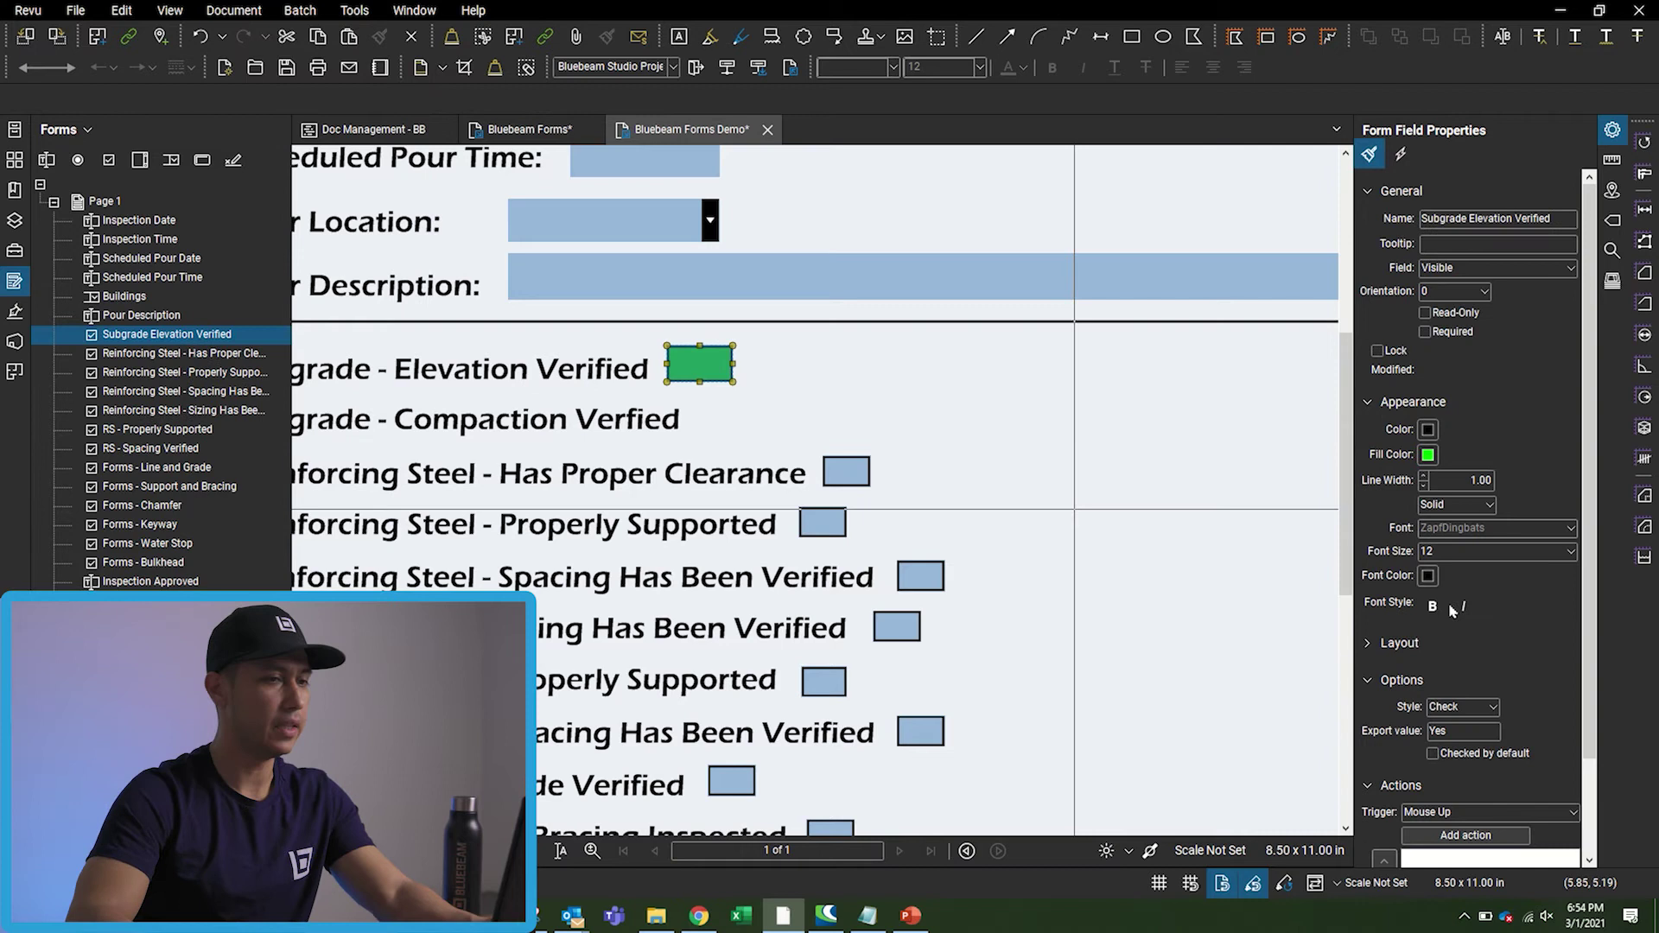
Add a Mouse Up JavaScript action to the Subgrade Elevation Verified check box using the bf1 script from JV1.txt.
{"action": "scroll", "coordinate": [1478, 674], "scroll_direction": "down", "scroll_amount": 3}
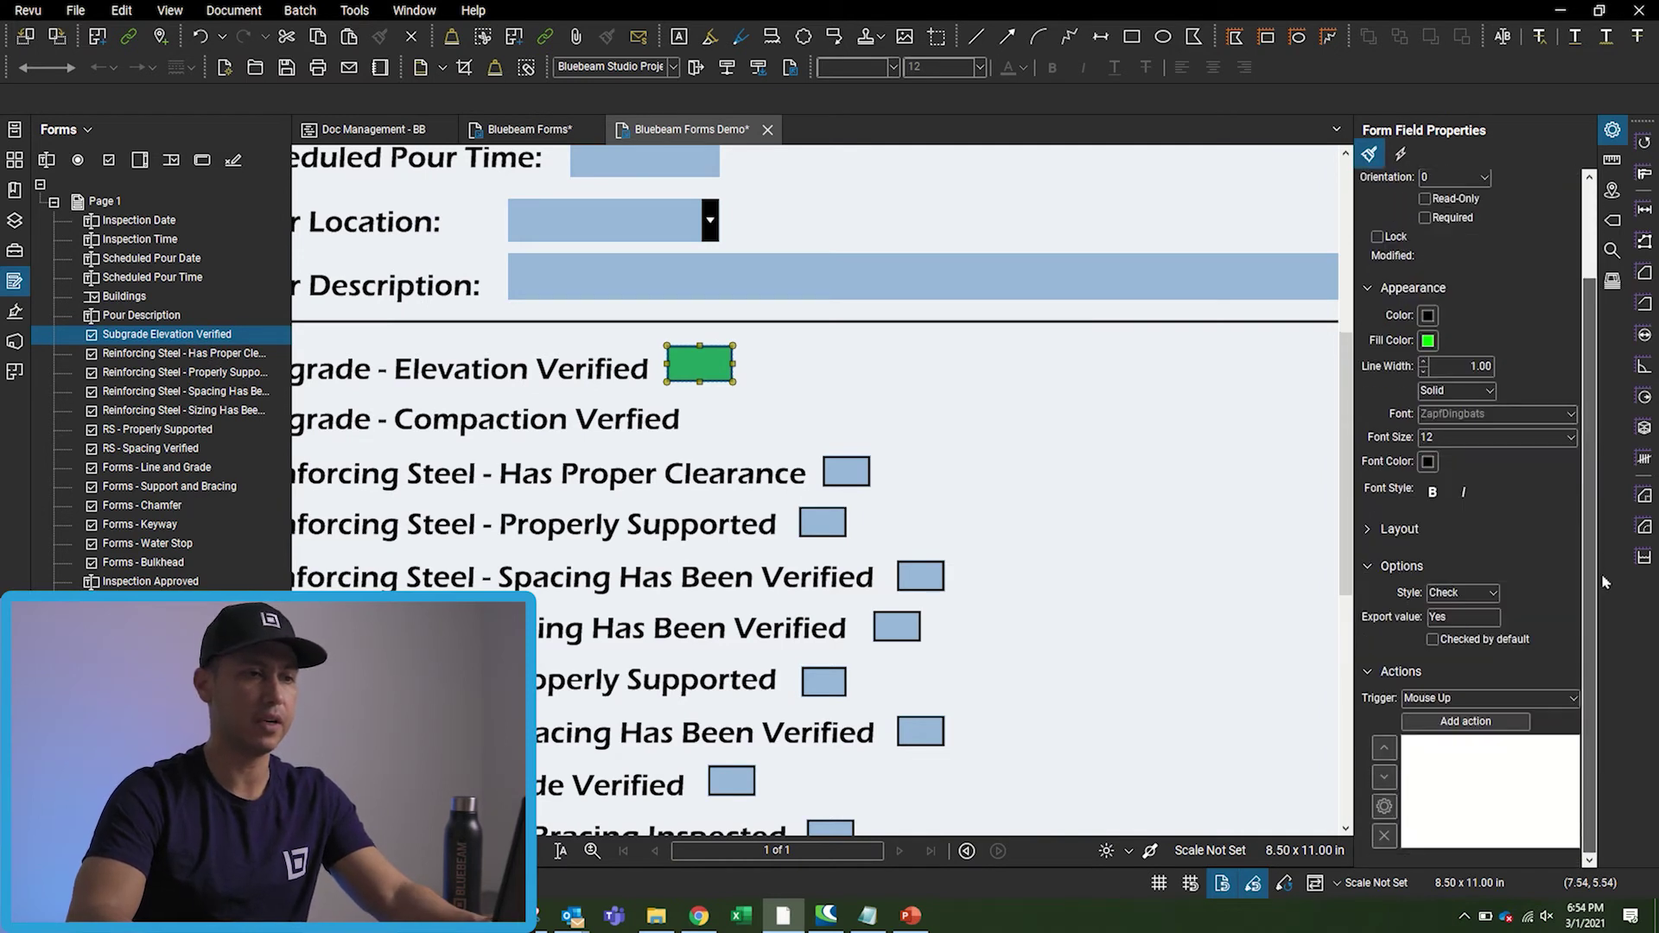
{"action": "left_click", "coordinate": [1479, 724]}
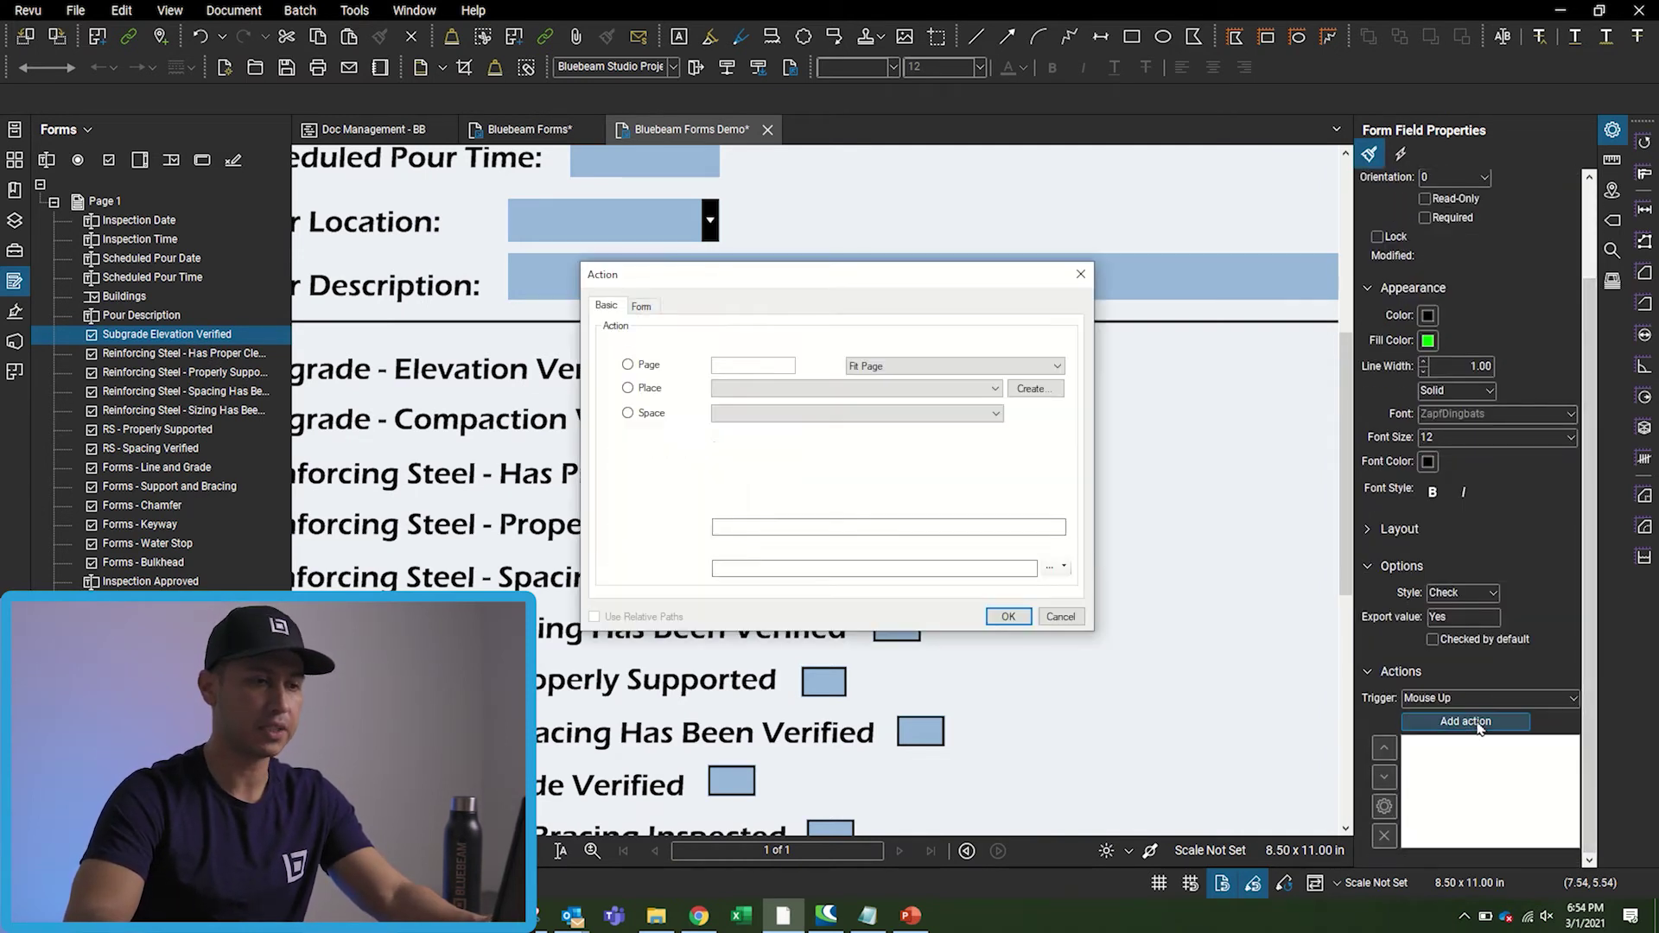
{"action": "left_click", "coordinate": [642, 307]}
{"action": "left_click", "coordinate": [991, 348]}
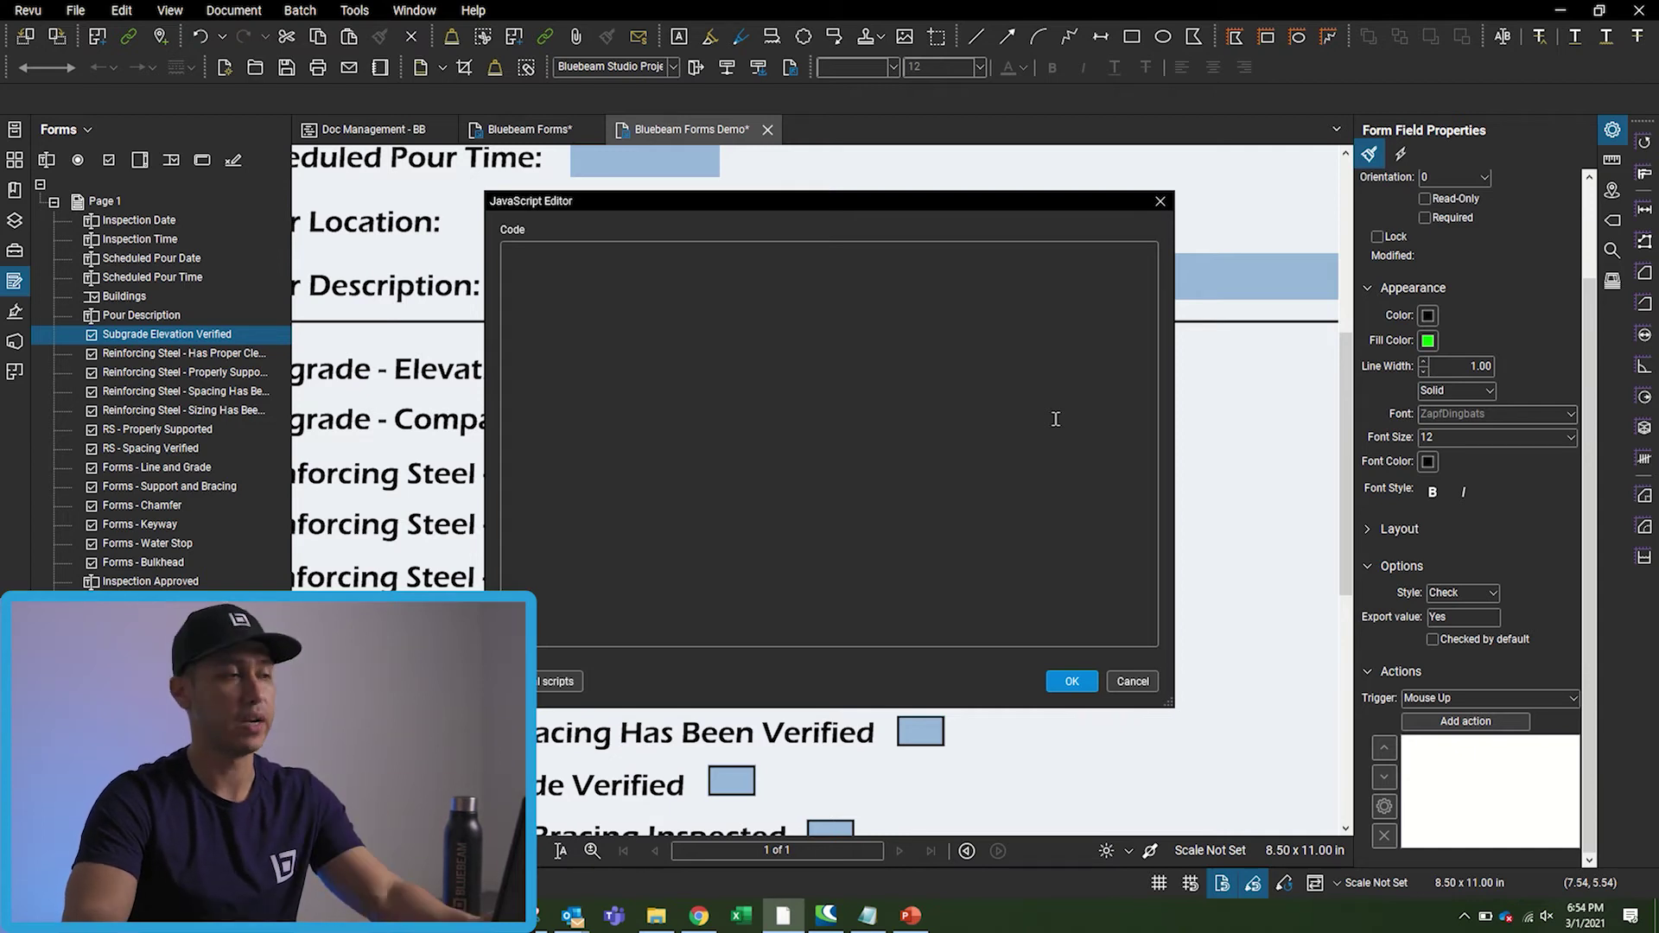
{"action": "left_click", "coordinate": [770, 302]}
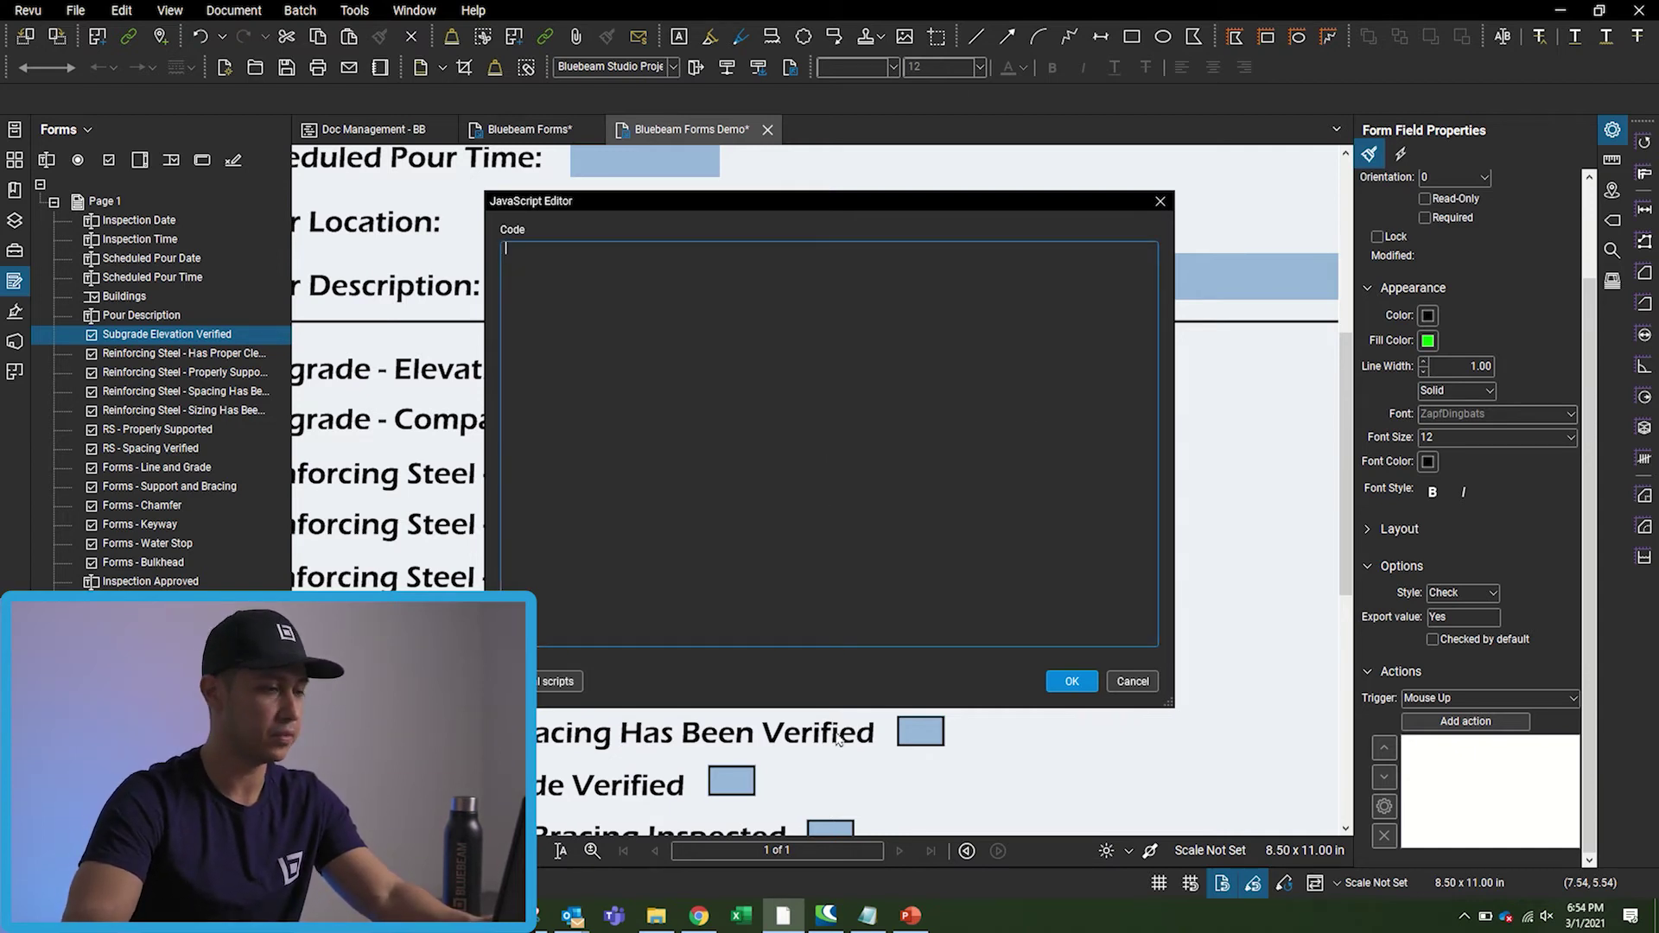
{"action": "mouse_move", "coordinate": [869, 916]}
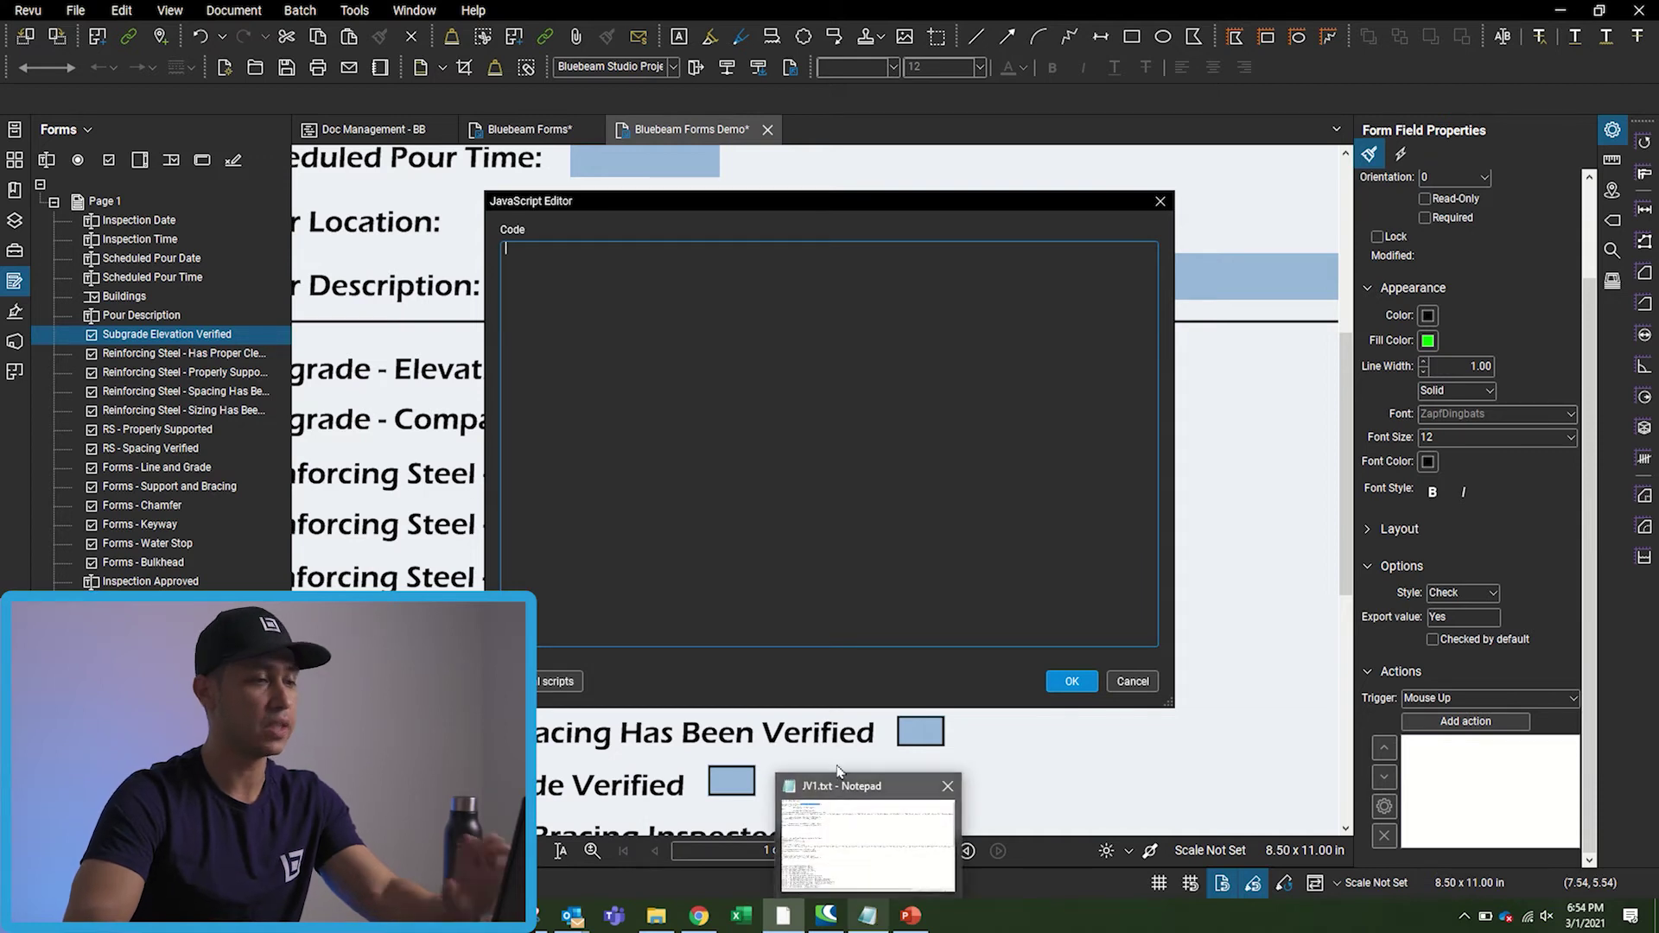
{"action": "left_click", "coordinate": [868, 916]}
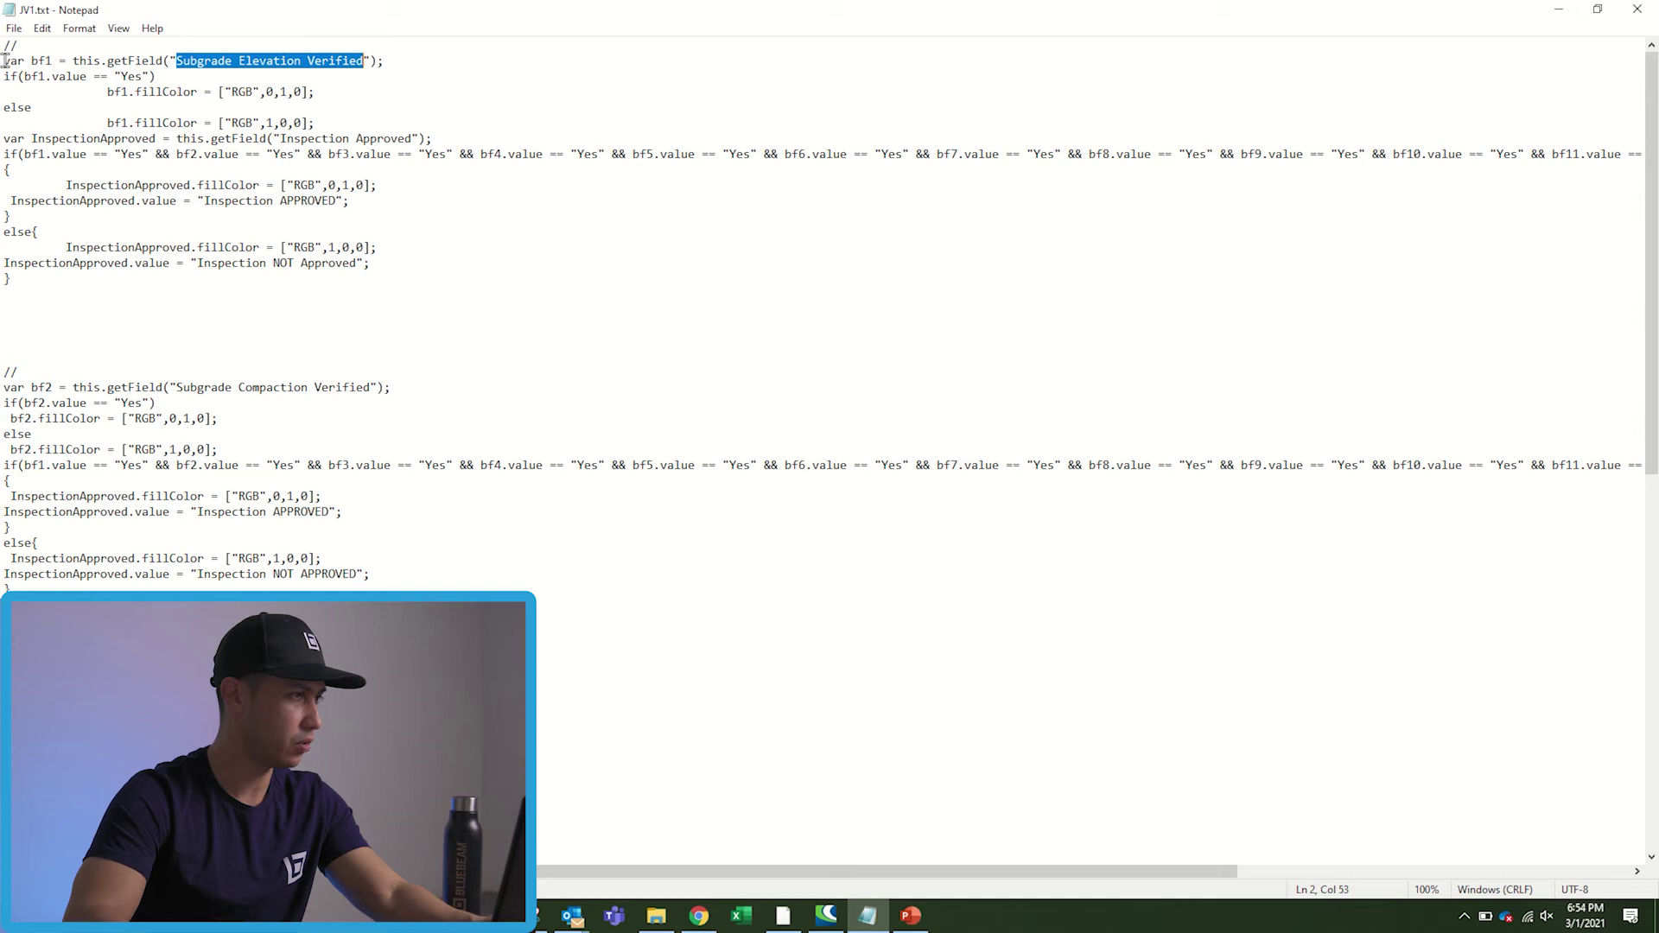
{"action": "left_click_drag", "start_coordinate": [4, 60], "coordinate": [264, 298]}
{"action": "key", "text": "ctrl+c"}
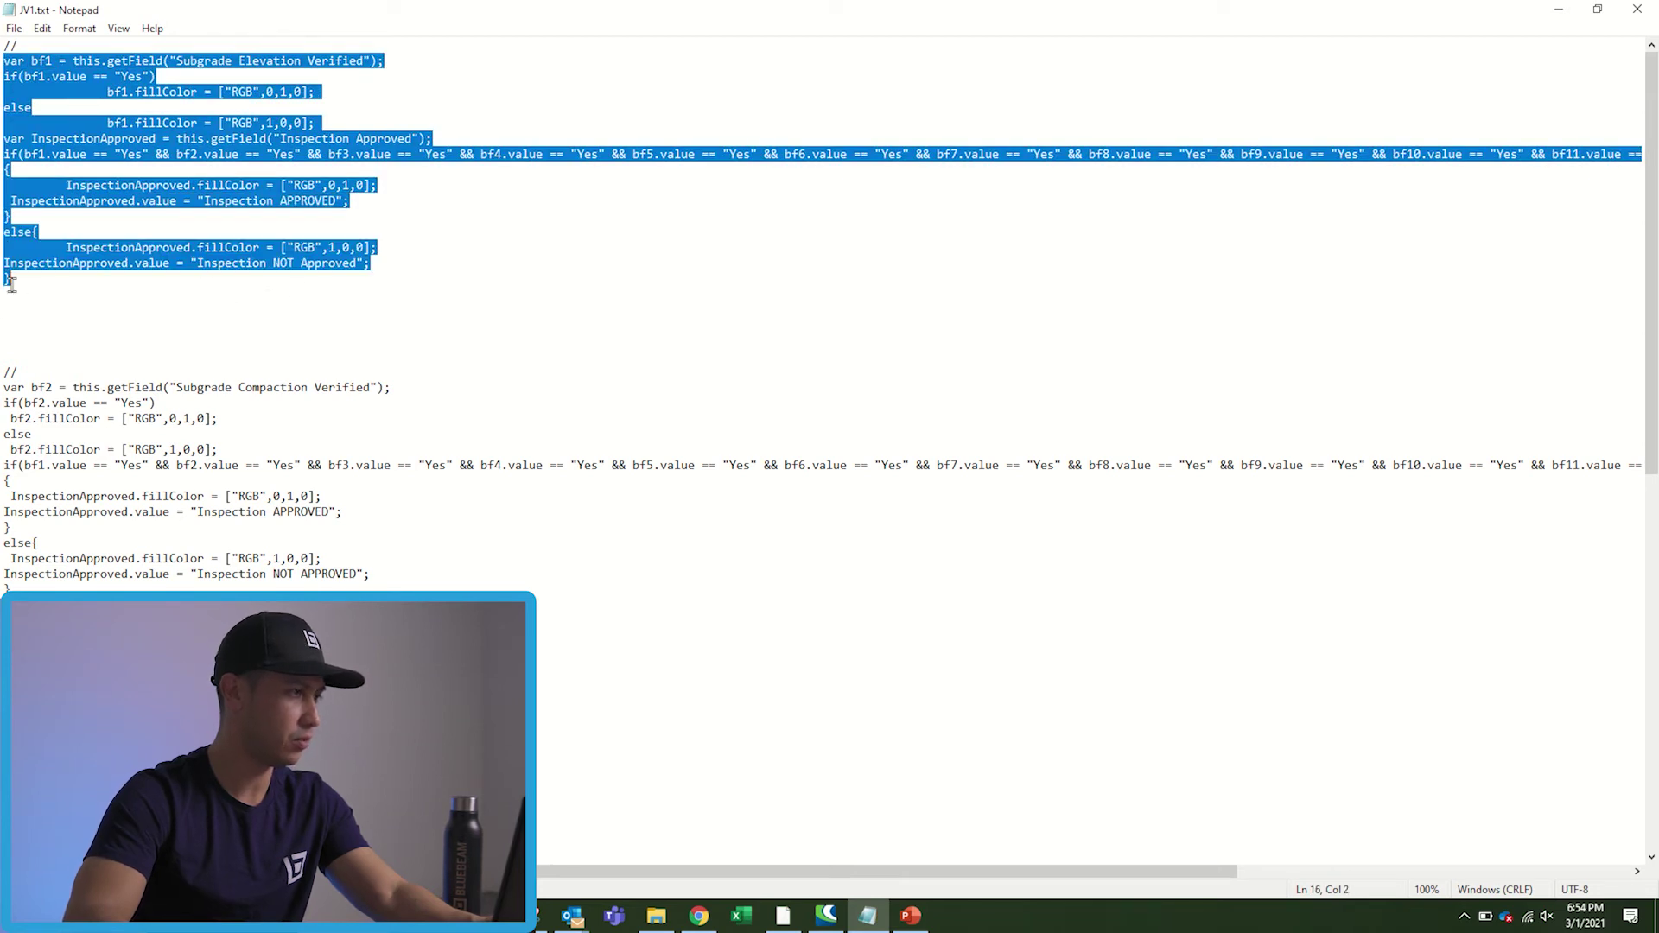
{"action": "left_click", "coordinate": [1560, 9]}
{"action": "key", "text": "ctrl+v"}
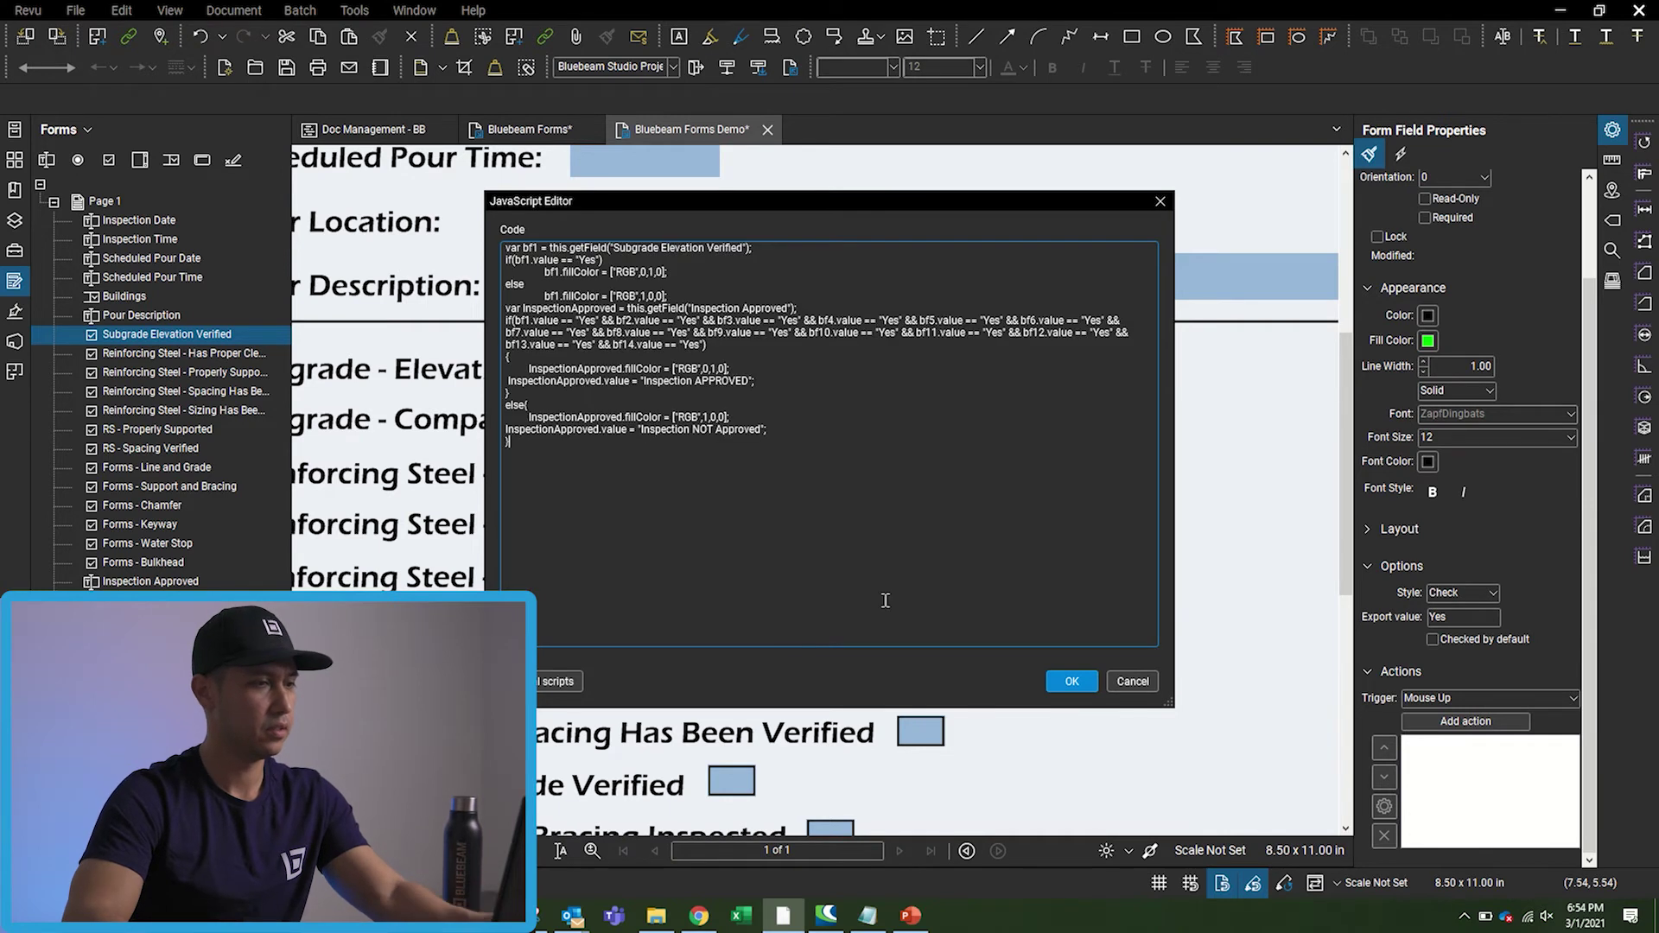
{"action": "left_click", "coordinate": [1072, 681]}
{"action": "left_click", "coordinate": [1007, 616]}
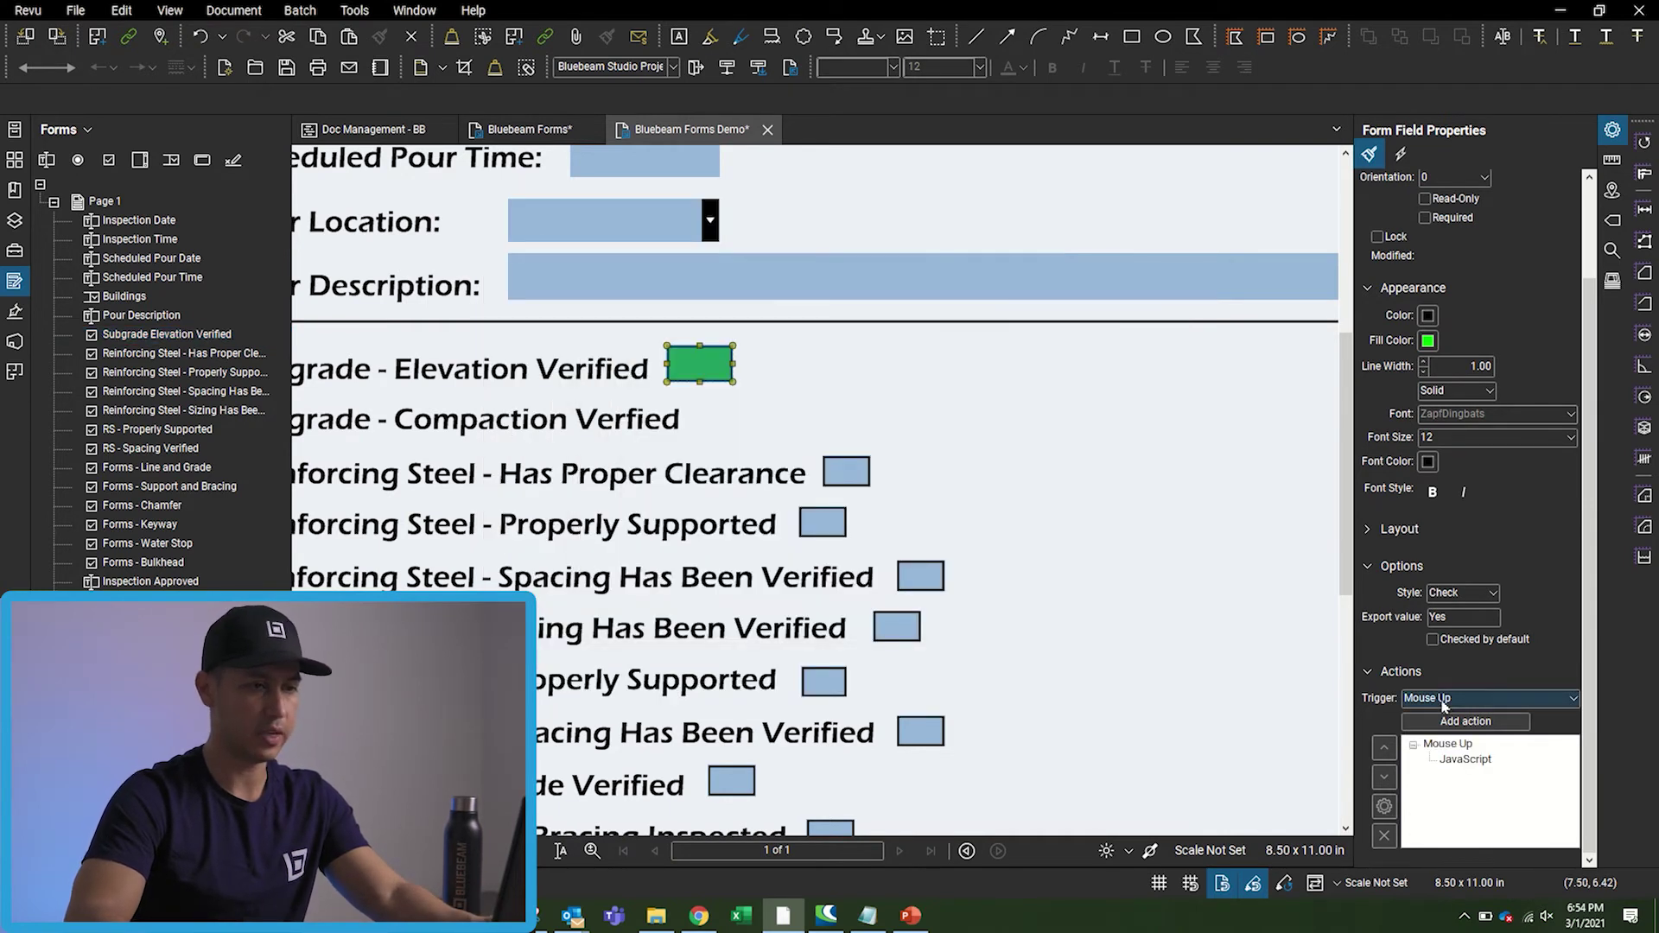
Add an On Blur JavaScript action with the same bf1 script to the Subgrade Elevation Verified check box.
{"action": "left_click", "coordinate": [1449, 700]}
{"action": "left_click", "coordinate": [1453, 804]}
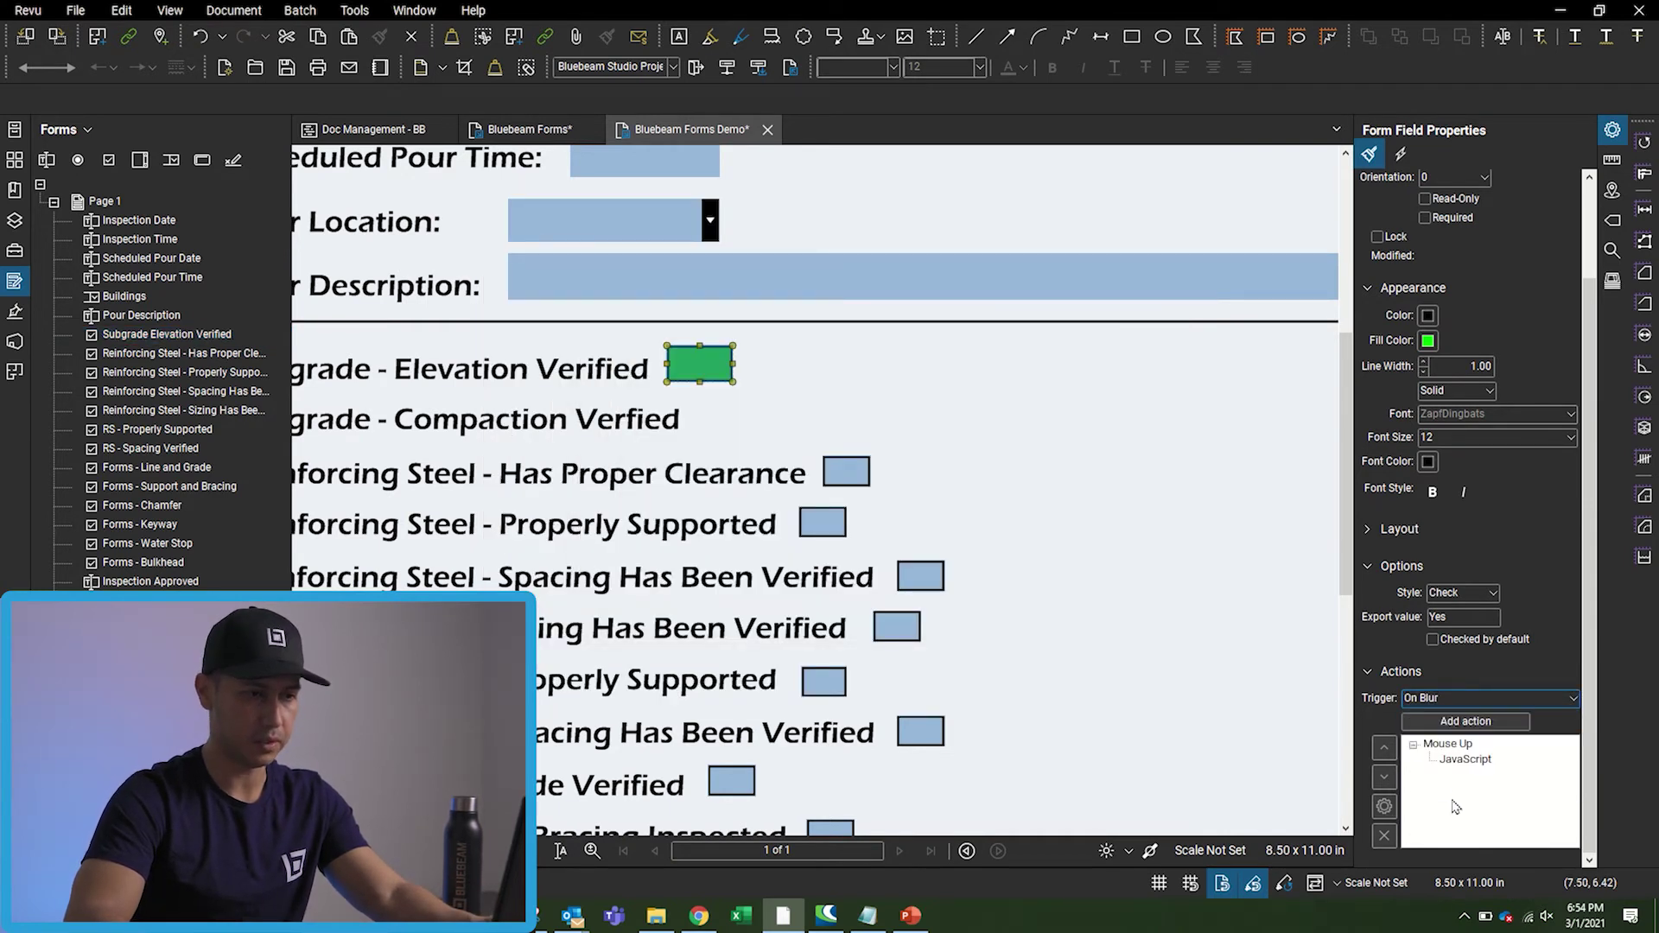
{"action": "left_click", "coordinate": [1473, 723]}
{"action": "left_click", "coordinate": [641, 306]}
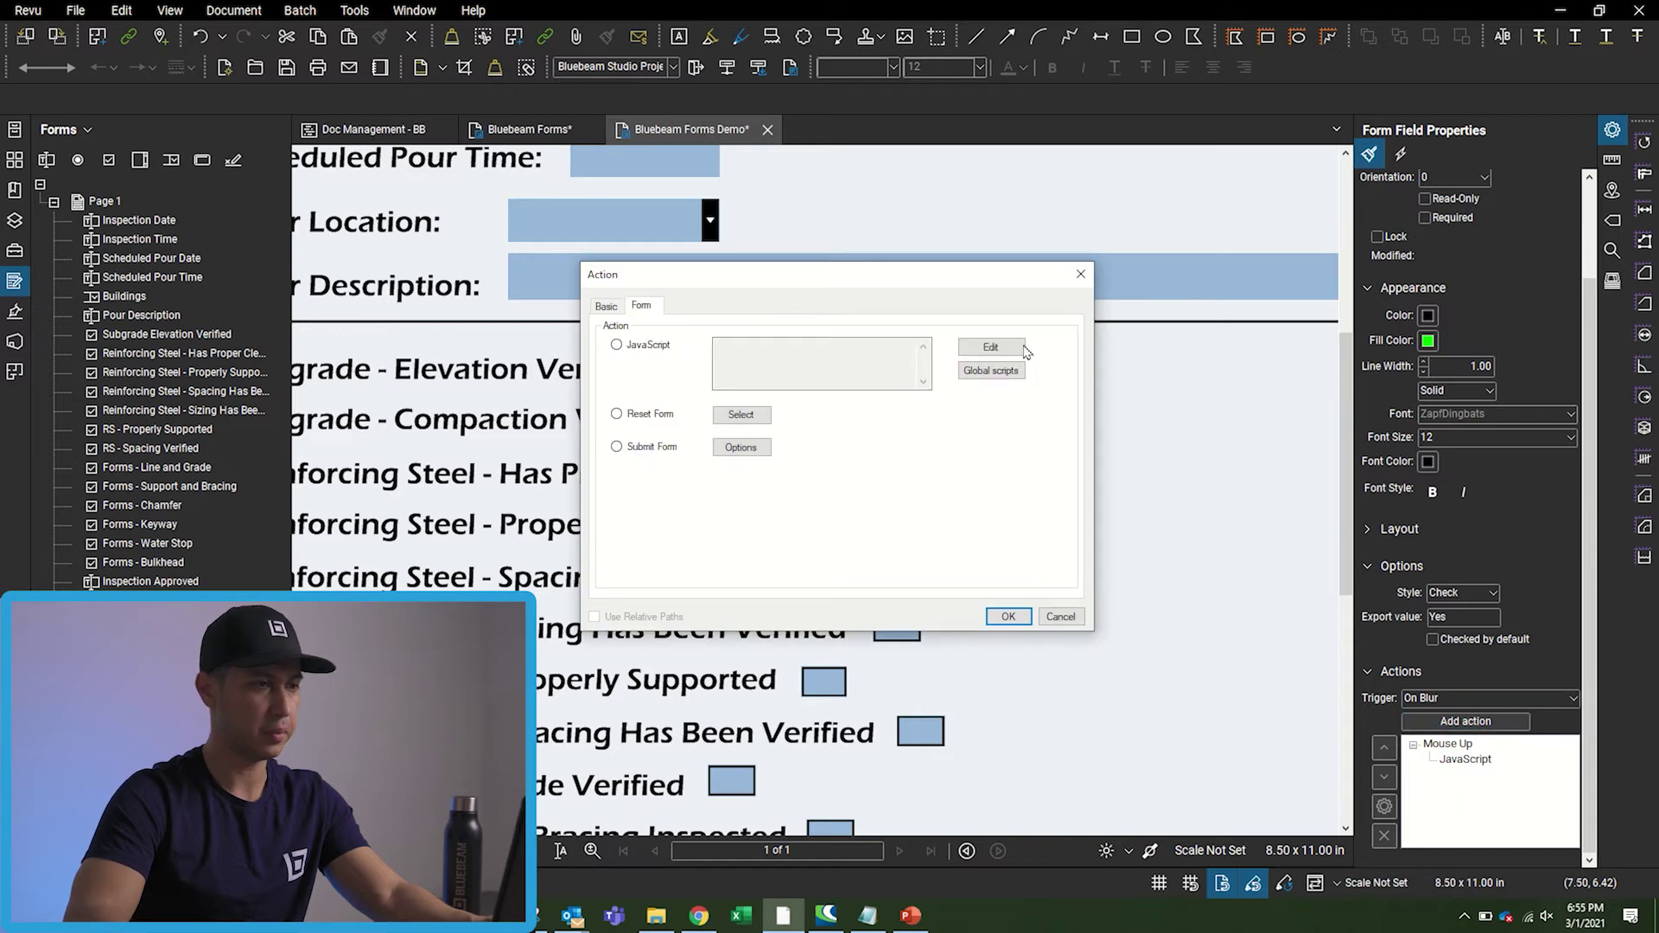
{"action": "left_click", "coordinate": [990, 347]}
{"action": "key", "text": "ctrl+v"}
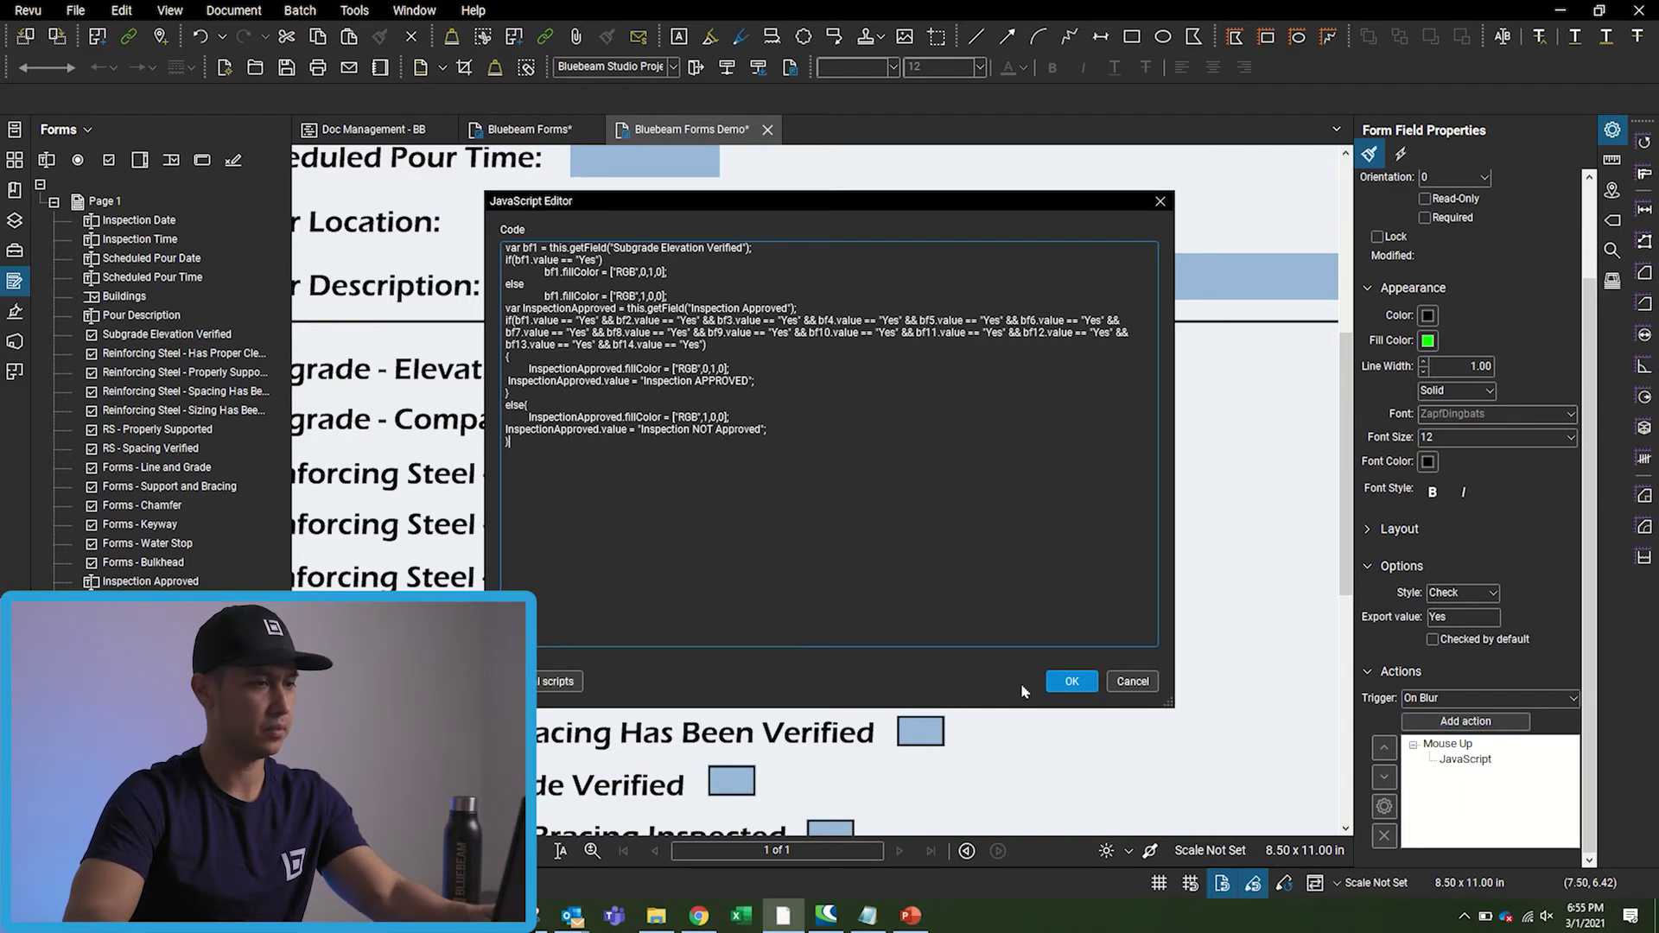
{"action": "left_click", "coordinate": [1071, 681]}
{"action": "left_click", "coordinate": [1008, 617]}
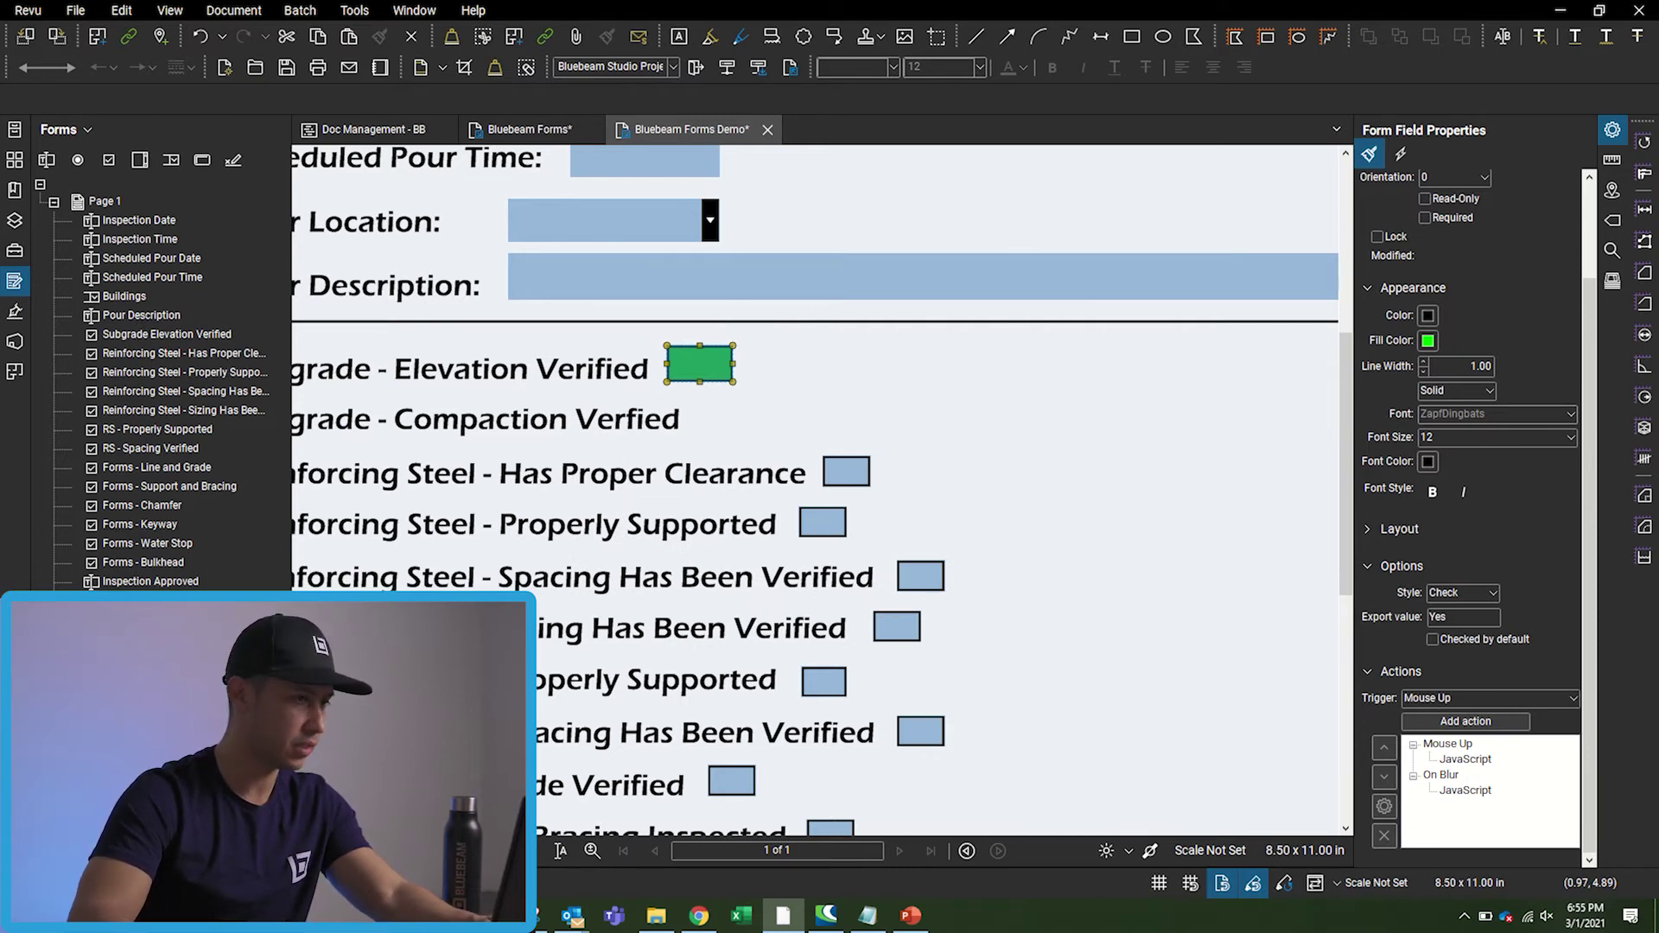
Draw a check box beside the Subgrade - Compaction label and name it Subgrade Compaction Verified, copied from JV1.txt.
{"action": "left_click", "coordinate": [1011, 445]}
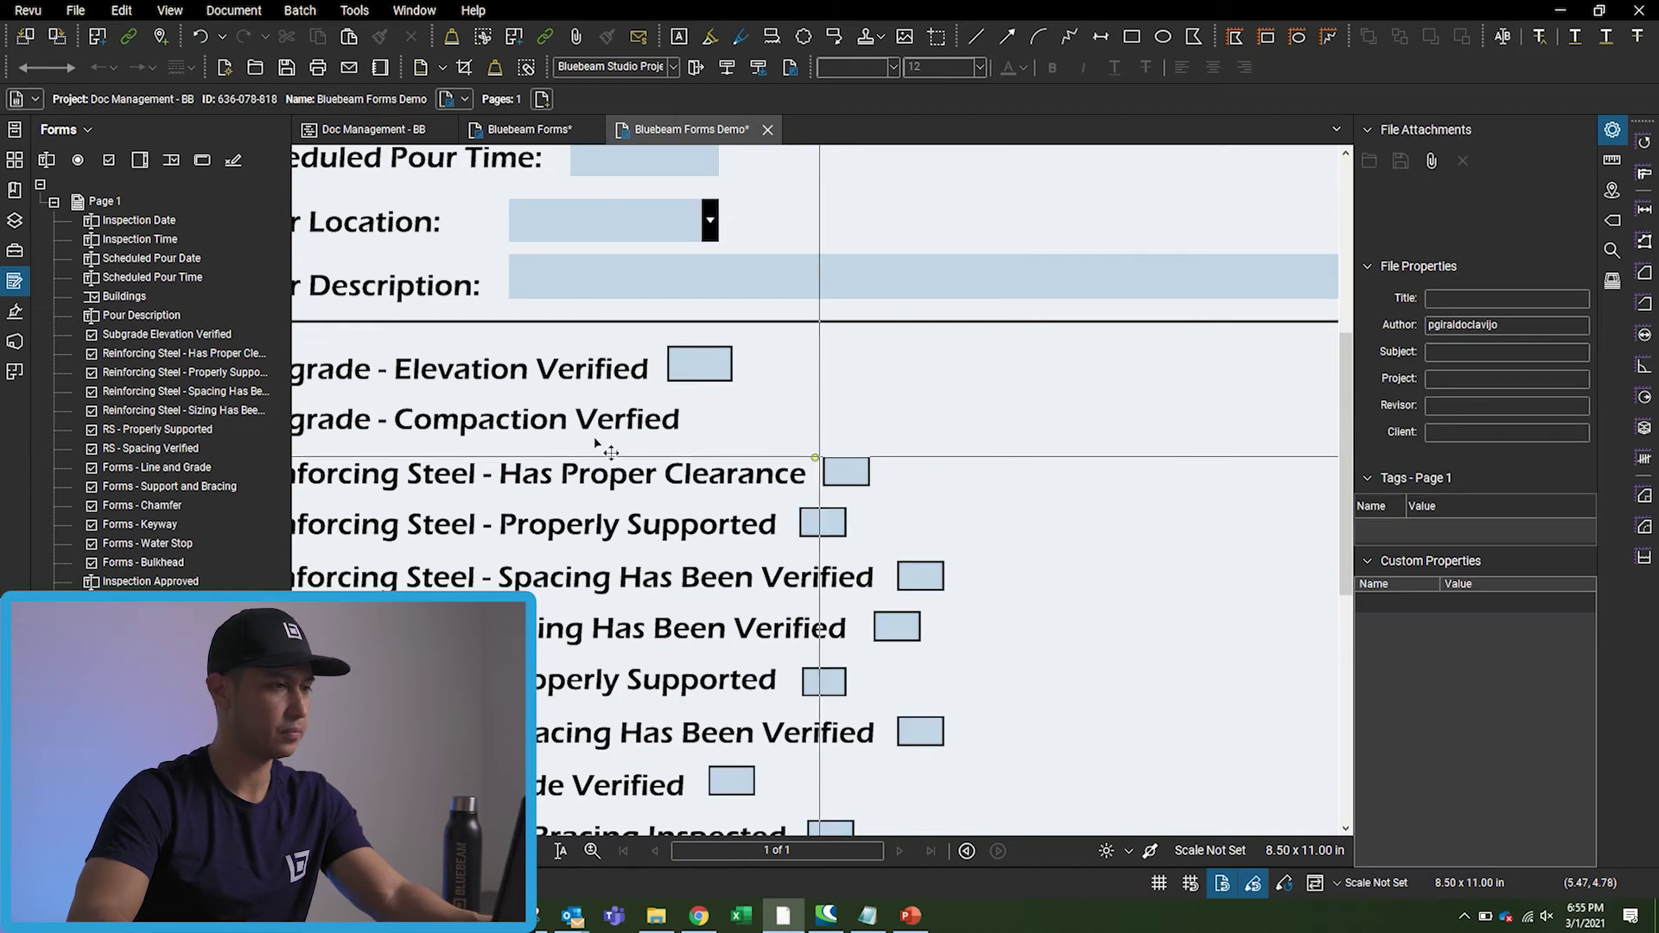
{"action": "left_click", "coordinate": [107, 160]}
{"action": "left_click_drag", "start_coordinate": [710, 395], "coordinate": [778, 430]}
{"action": "key", "text": "alt+Tab"}
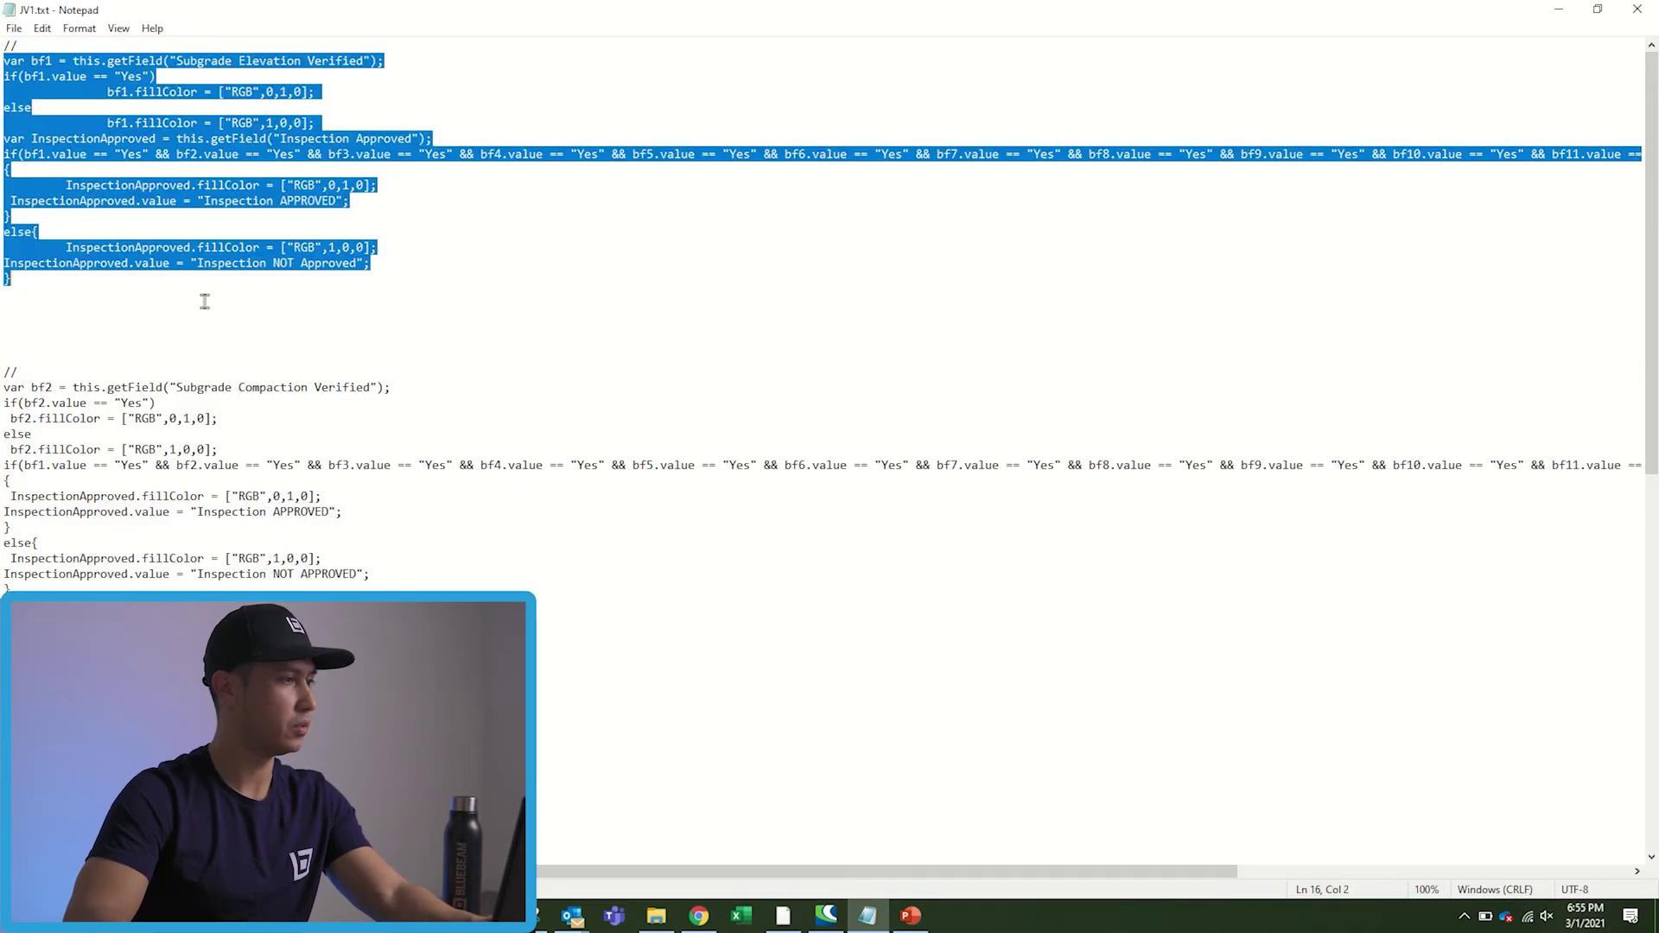
{"action": "left_click_drag", "start_coordinate": [177, 387], "coordinate": [348, 393]}
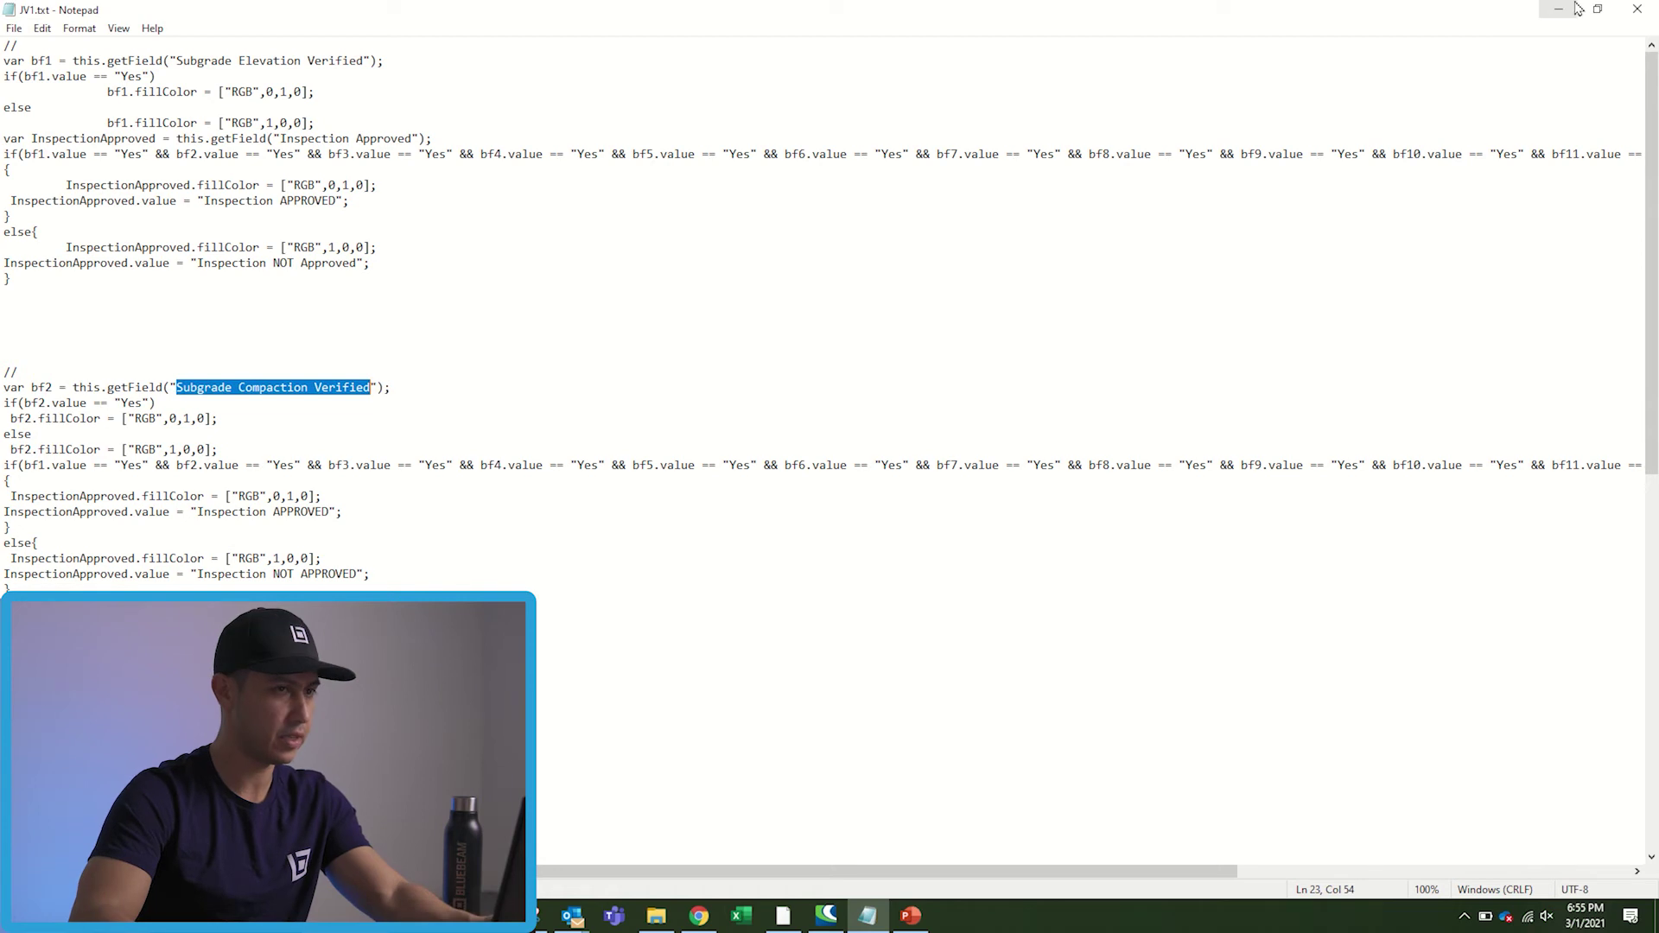
{"action": "key", "text": "alt+Tab"}
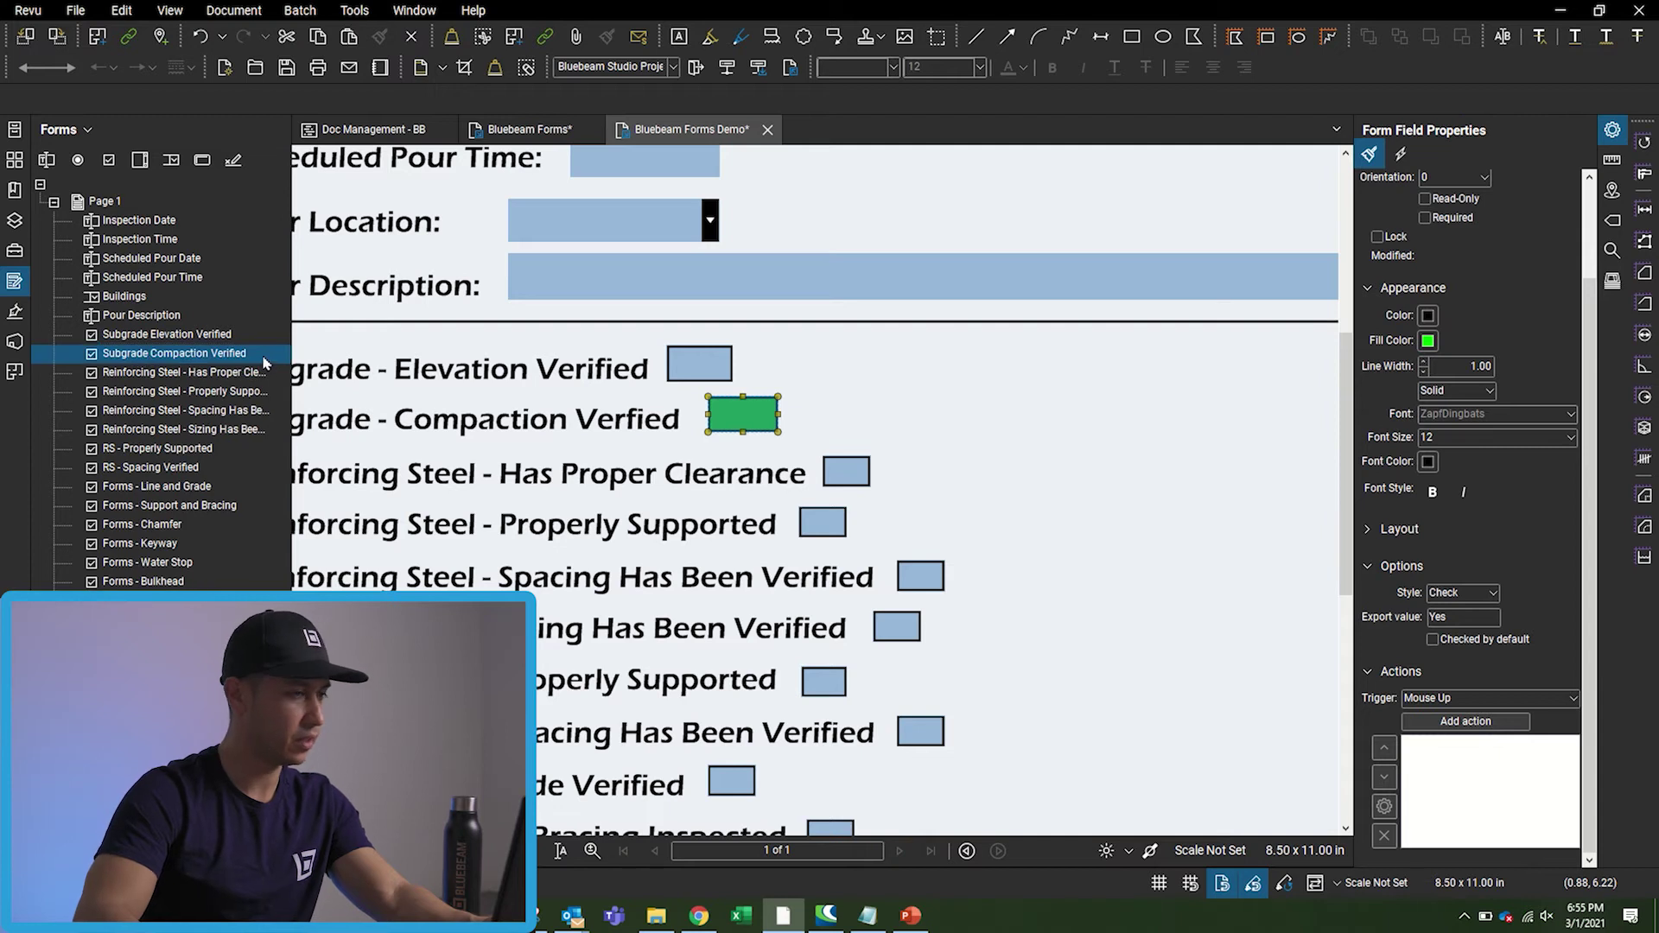
Add a Mouse Up JavaScript action to the Subgrade Compaction Verified check box using the bf2 script from JV1.txt.
{"action": "left_click", "coordinate": [1465, 720]}
{"action": "left_click", "coordinate": [645, 307]}
{"action": "left_click", "coordinate": [993, 346]}
{"action": "left_click", "coordinate": [866, 909]}
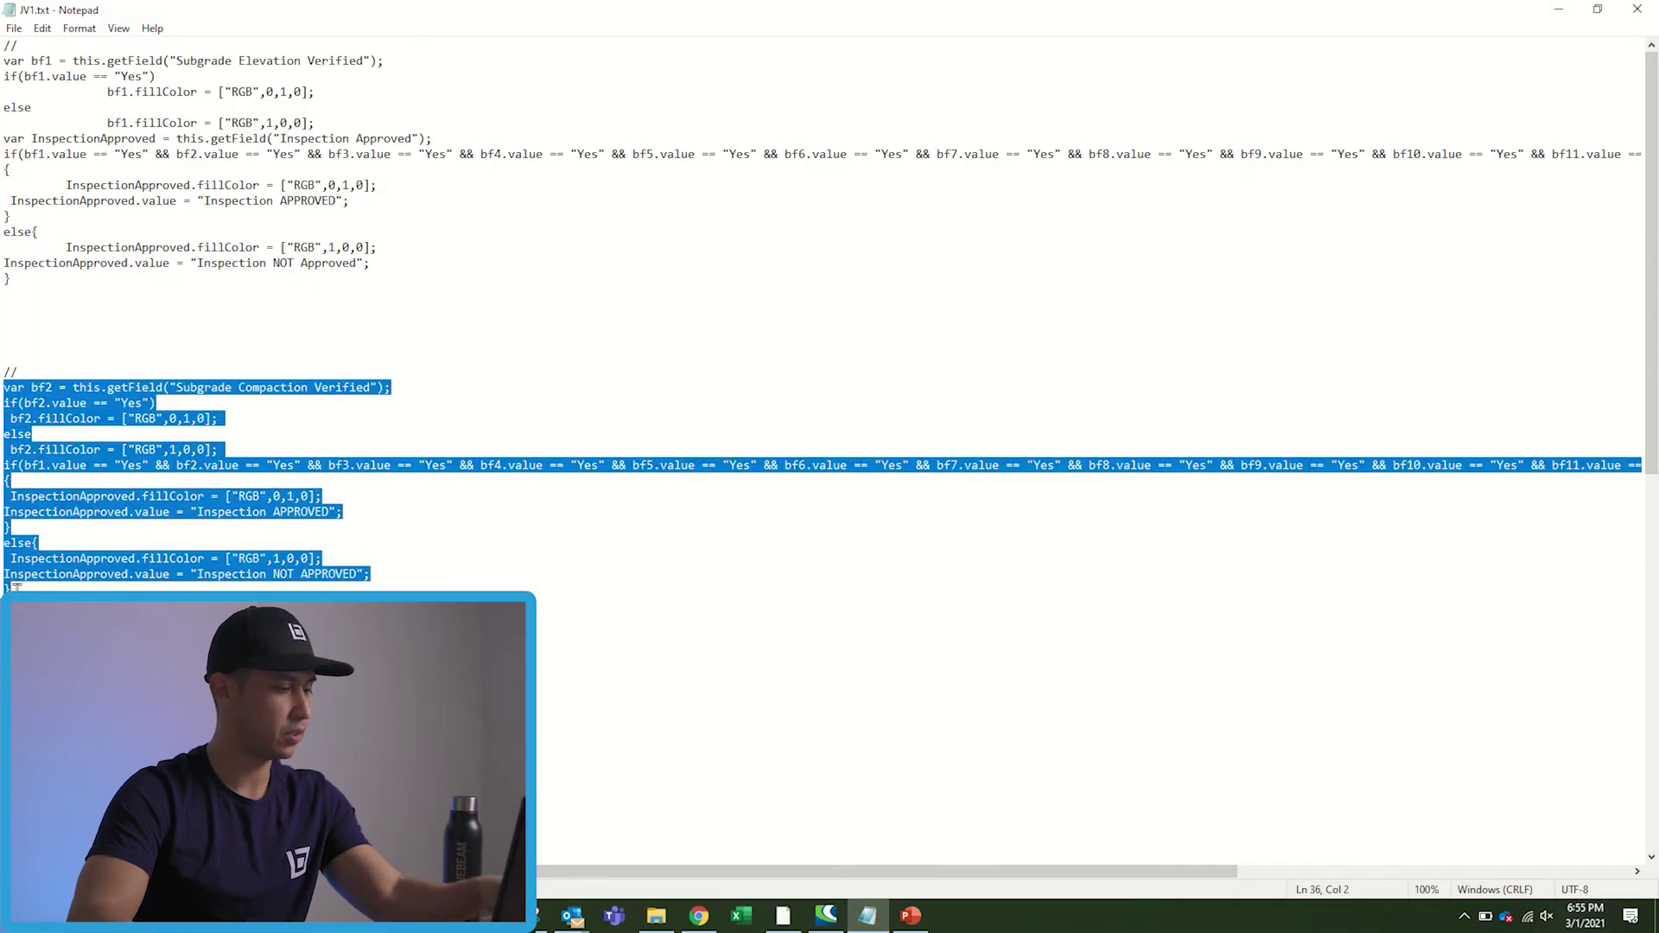
{"action": "left_click", "coordinate": [783, 915]}
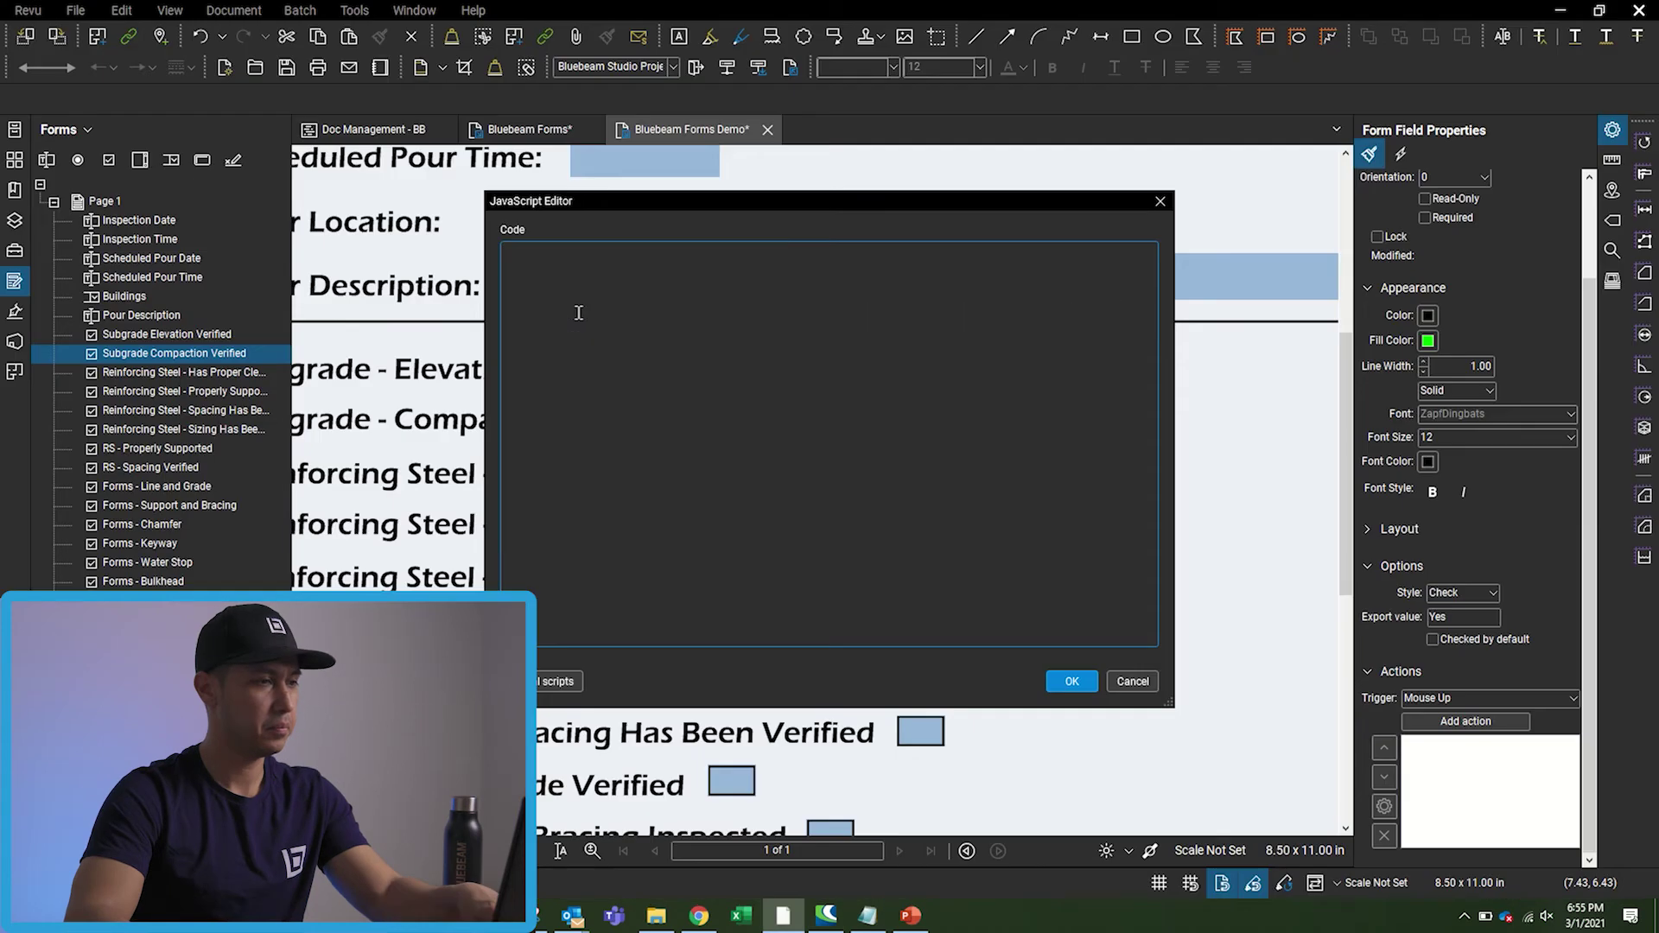
{"action": "left_click", "coordinate": [1071, 682]}
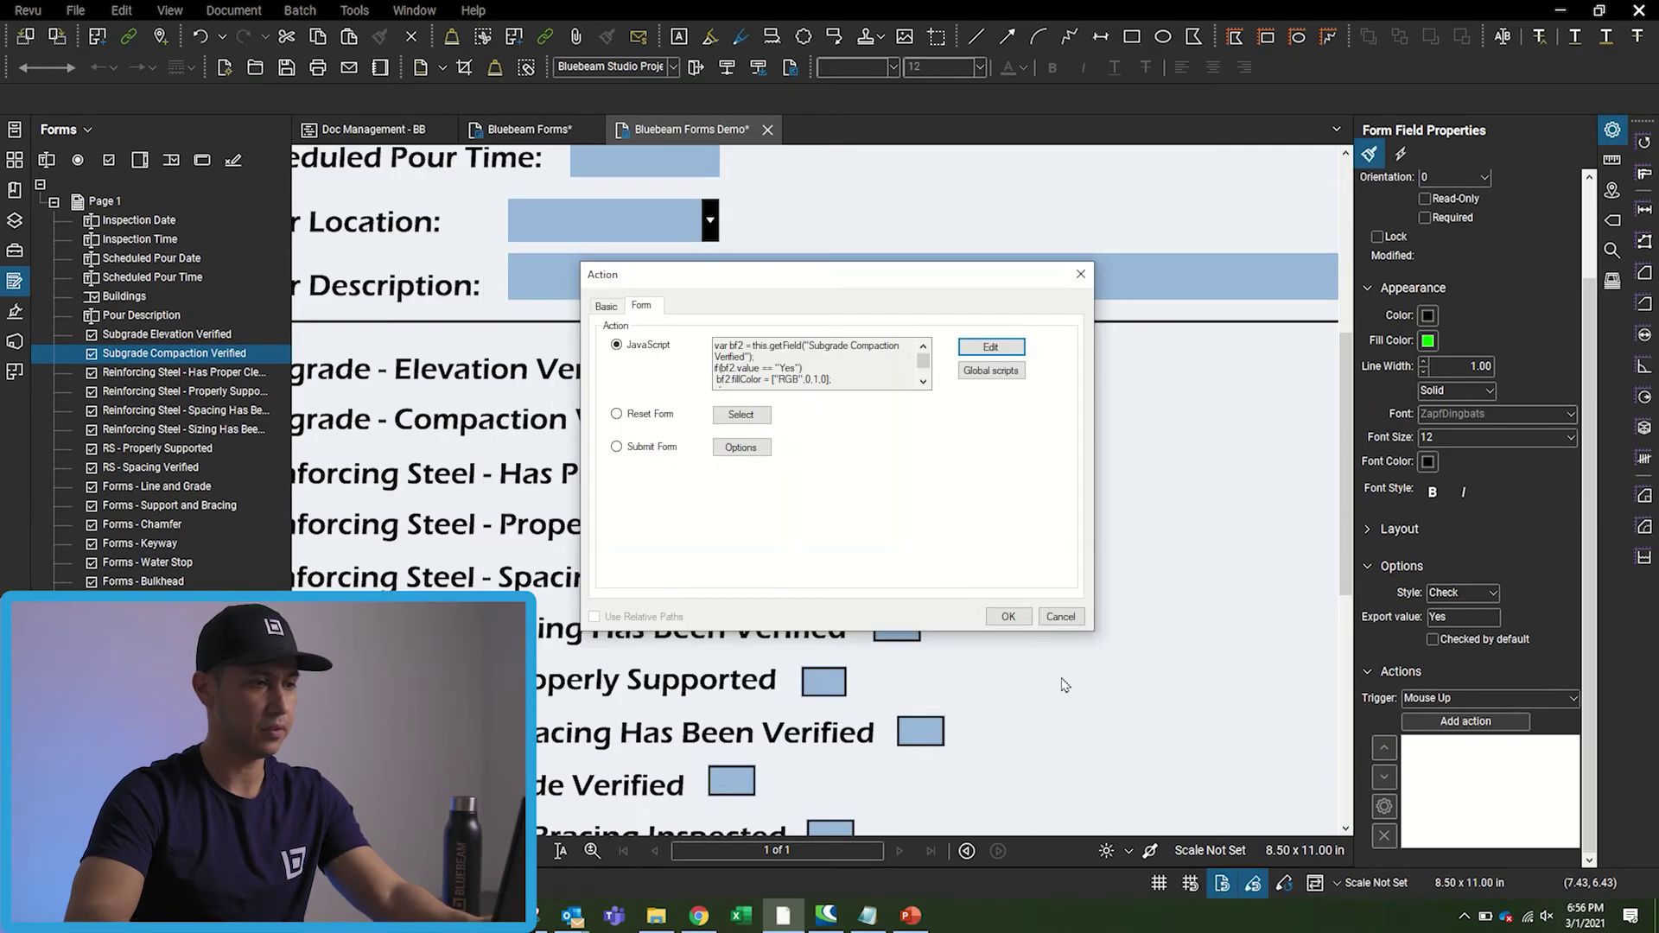
{"action": "left_click", "coordinate": [1004, 617]}
Add an On Blur JavaScript action with the same bf2 script to the Subgrade Compaction Verified check box.
{"action": "left_click", "coordinate": [1469, 698]}
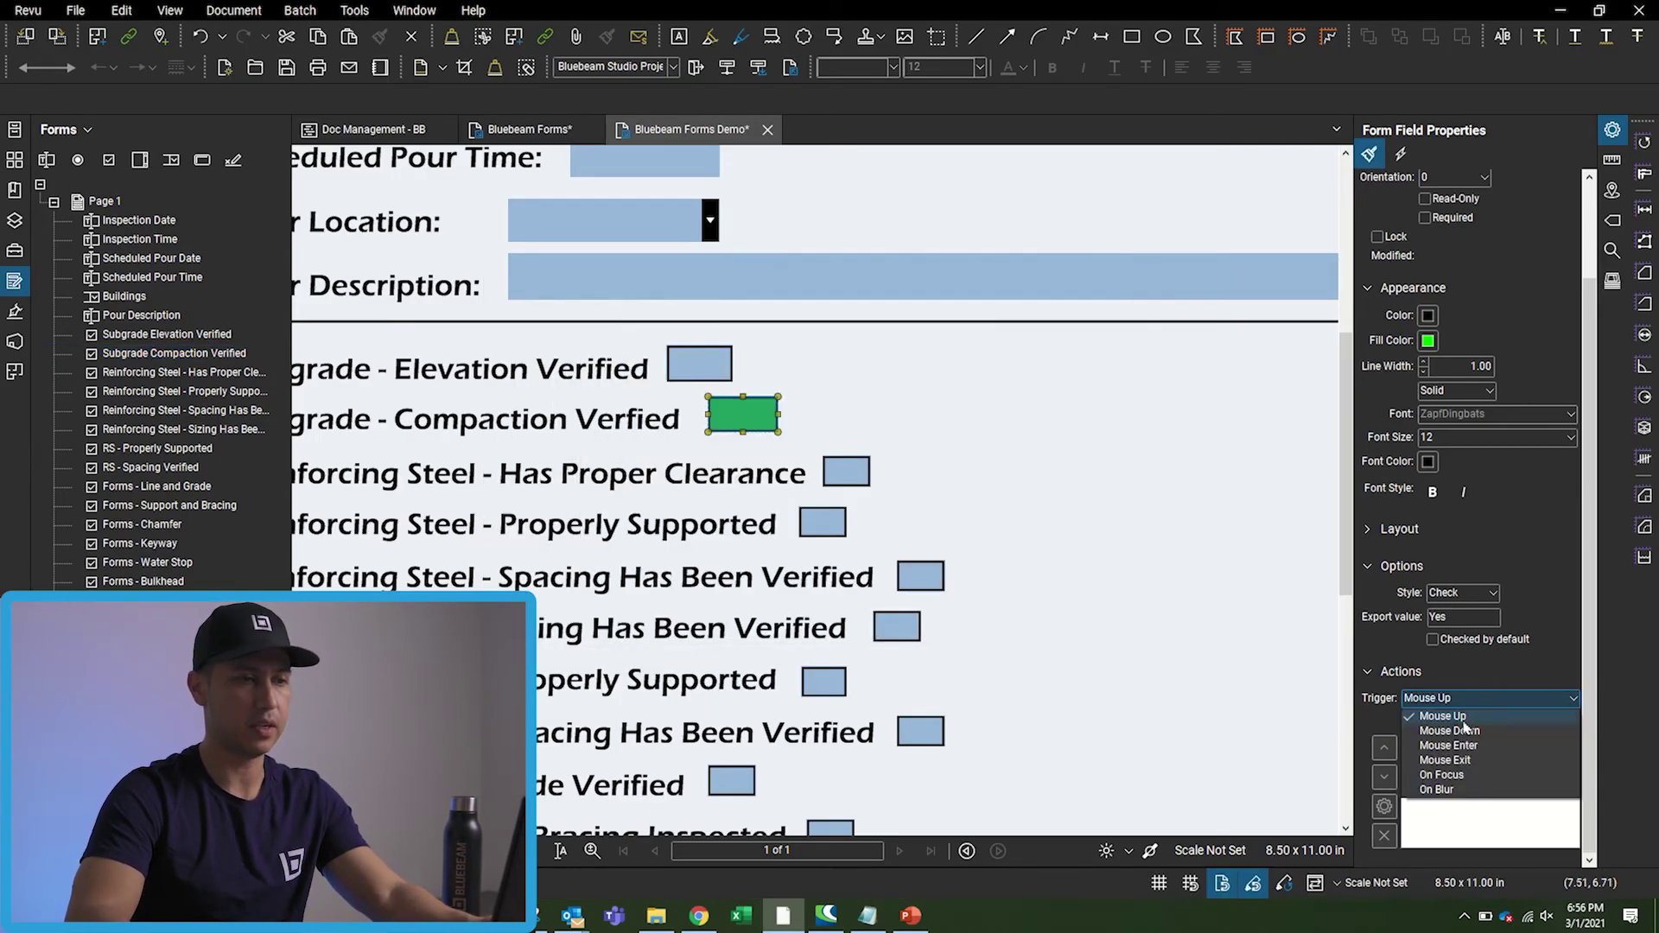
{"action": "left_click", "coordinate": [1440, 789]}
{"action": "left_click", "coordinate": [1465, 721]}
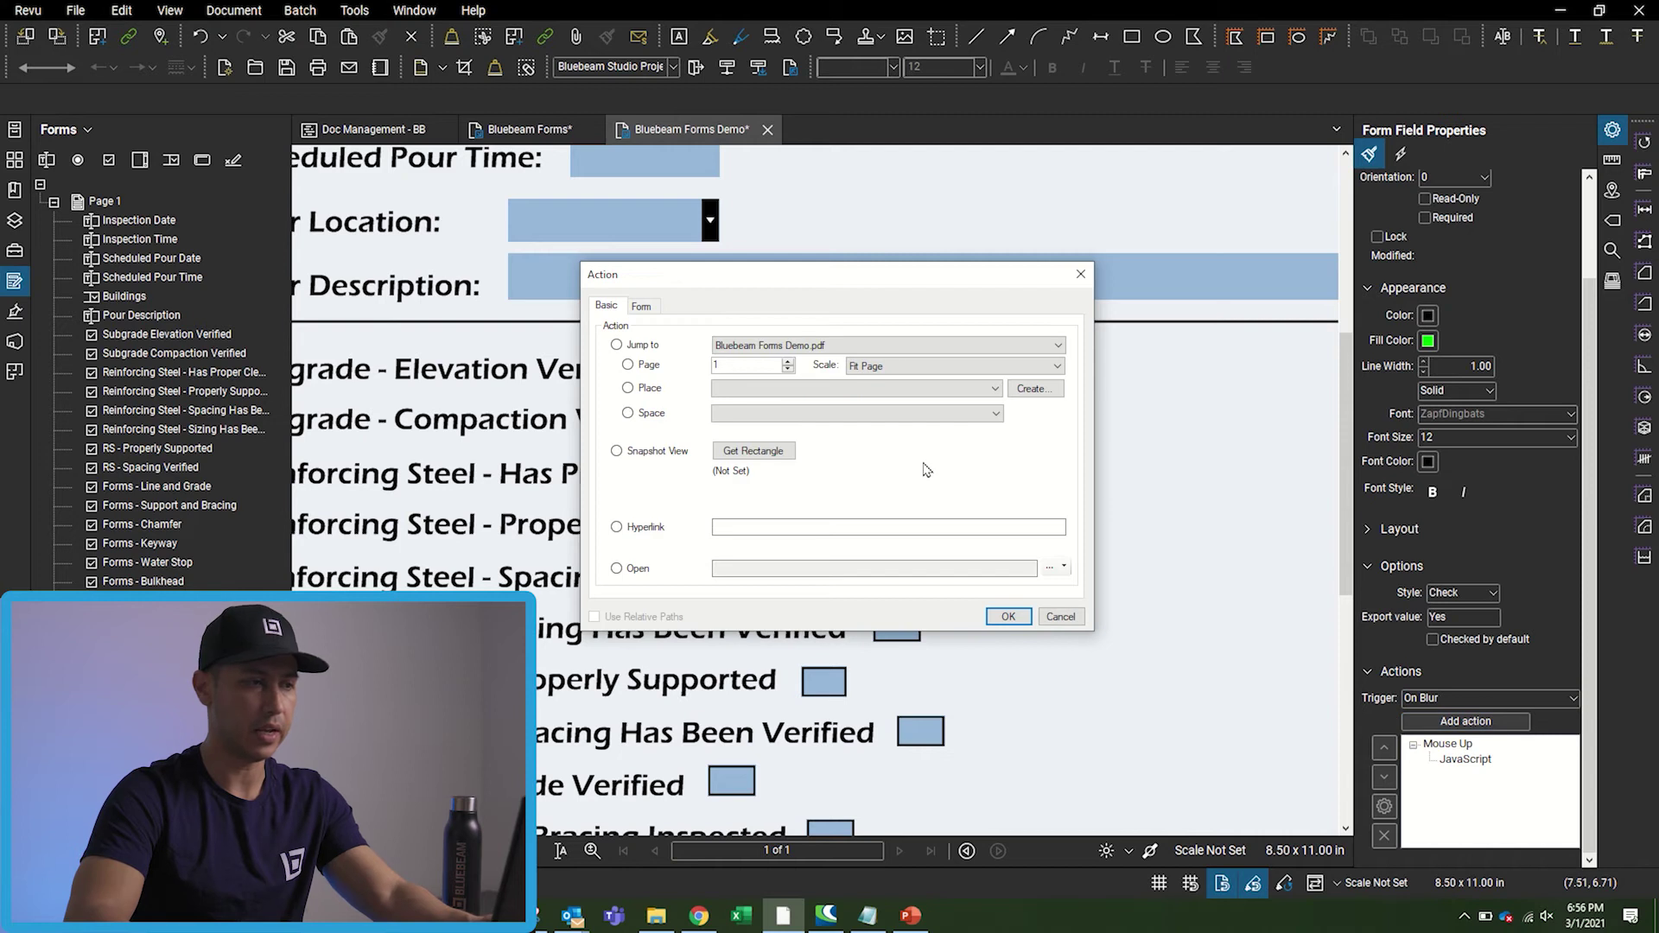
{"action": "left_click", "coordinate": [640, 307]}
{"action": "left_click", "coordinate": [990, 349]}
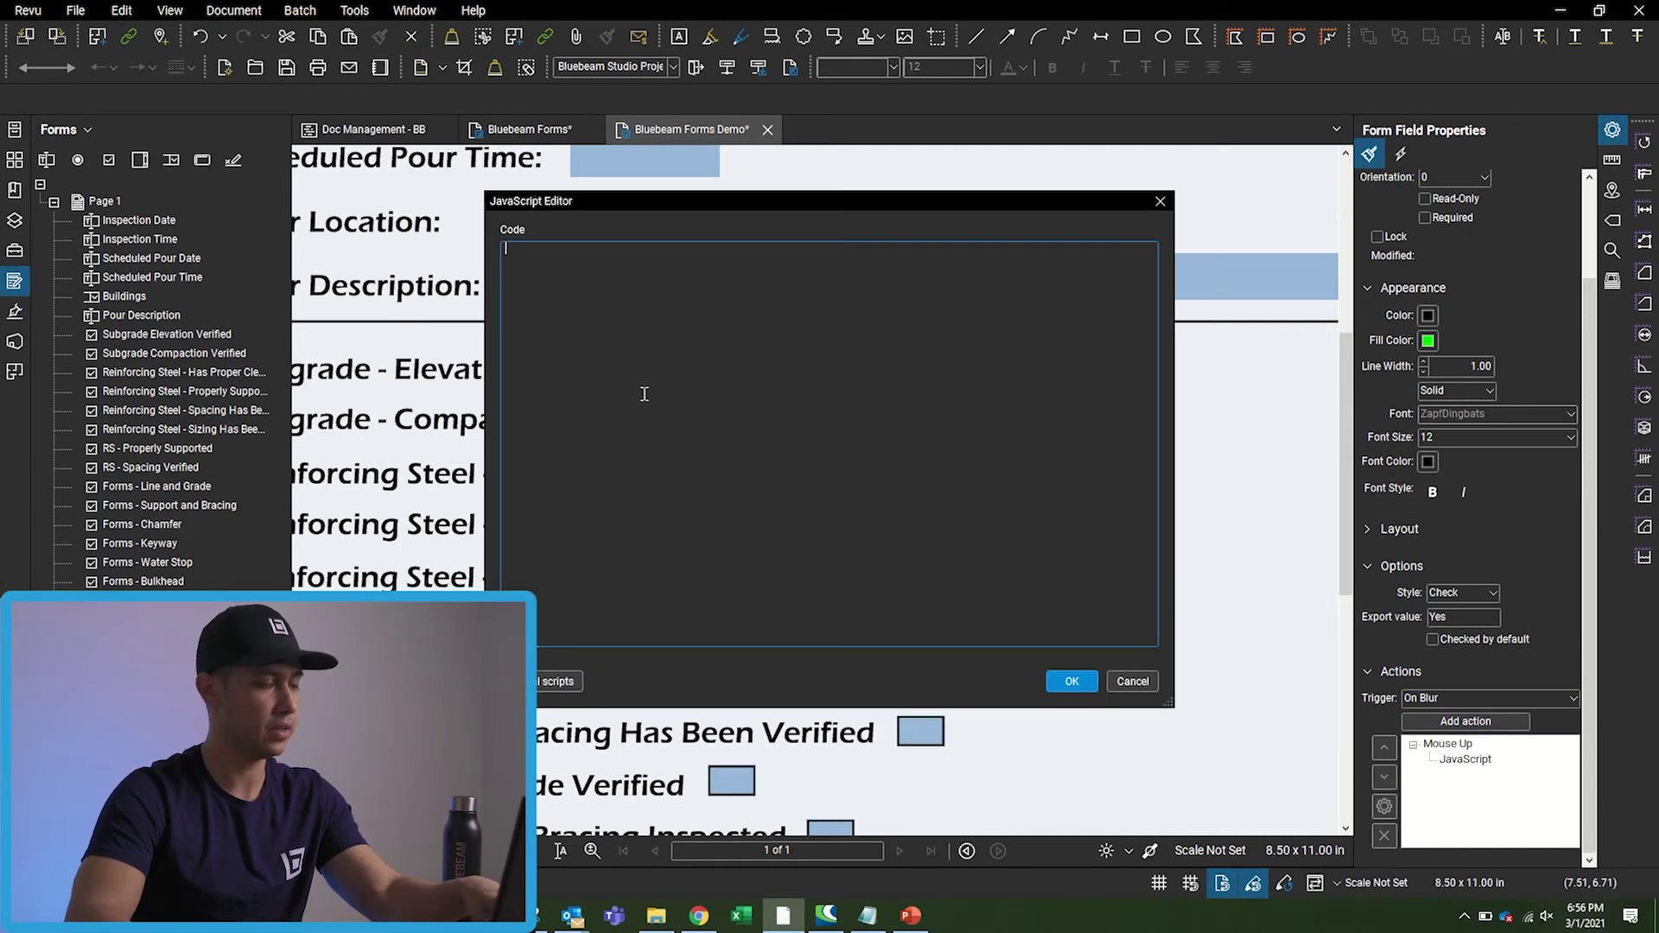
{"action": "key", "text": "ctrl+v"}
{"action": "left_click", "coordinate": [1070, 682]}
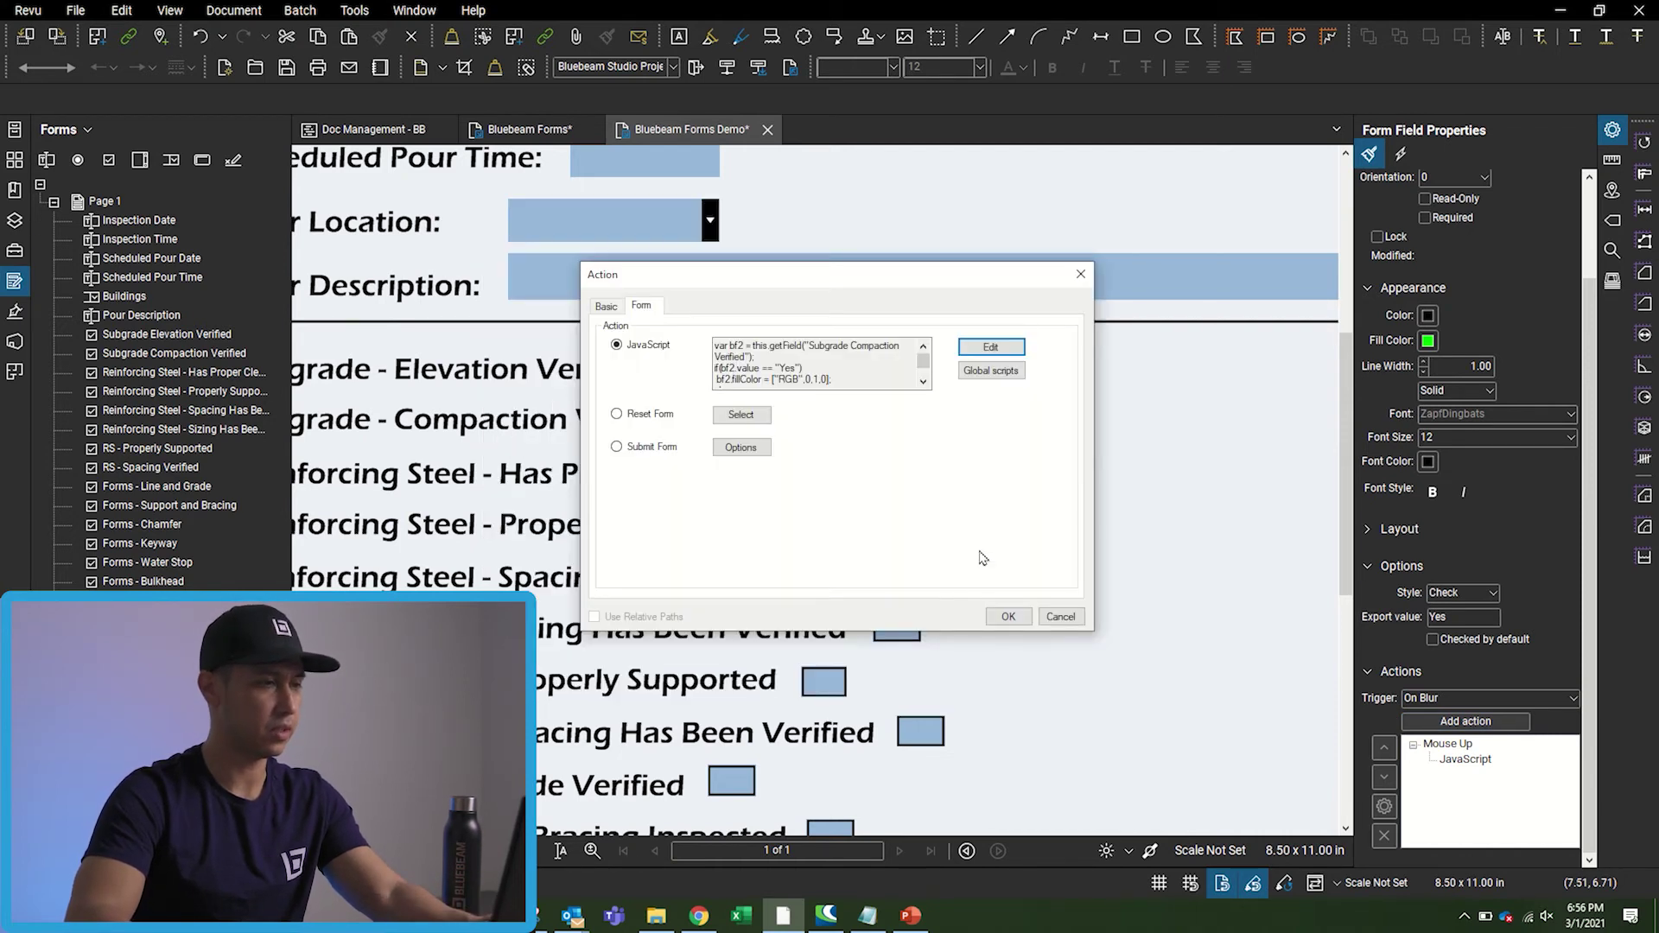
{"action": "left_click", "coordinate": [1007, 616]}
Remove the existing Mouse Up JavaScript action from the Reset Form button beside the check list title.
{"action": "scroll", "coordinate": [1015, 447], "scroll_direction": "down", "scroll_amount": 4}
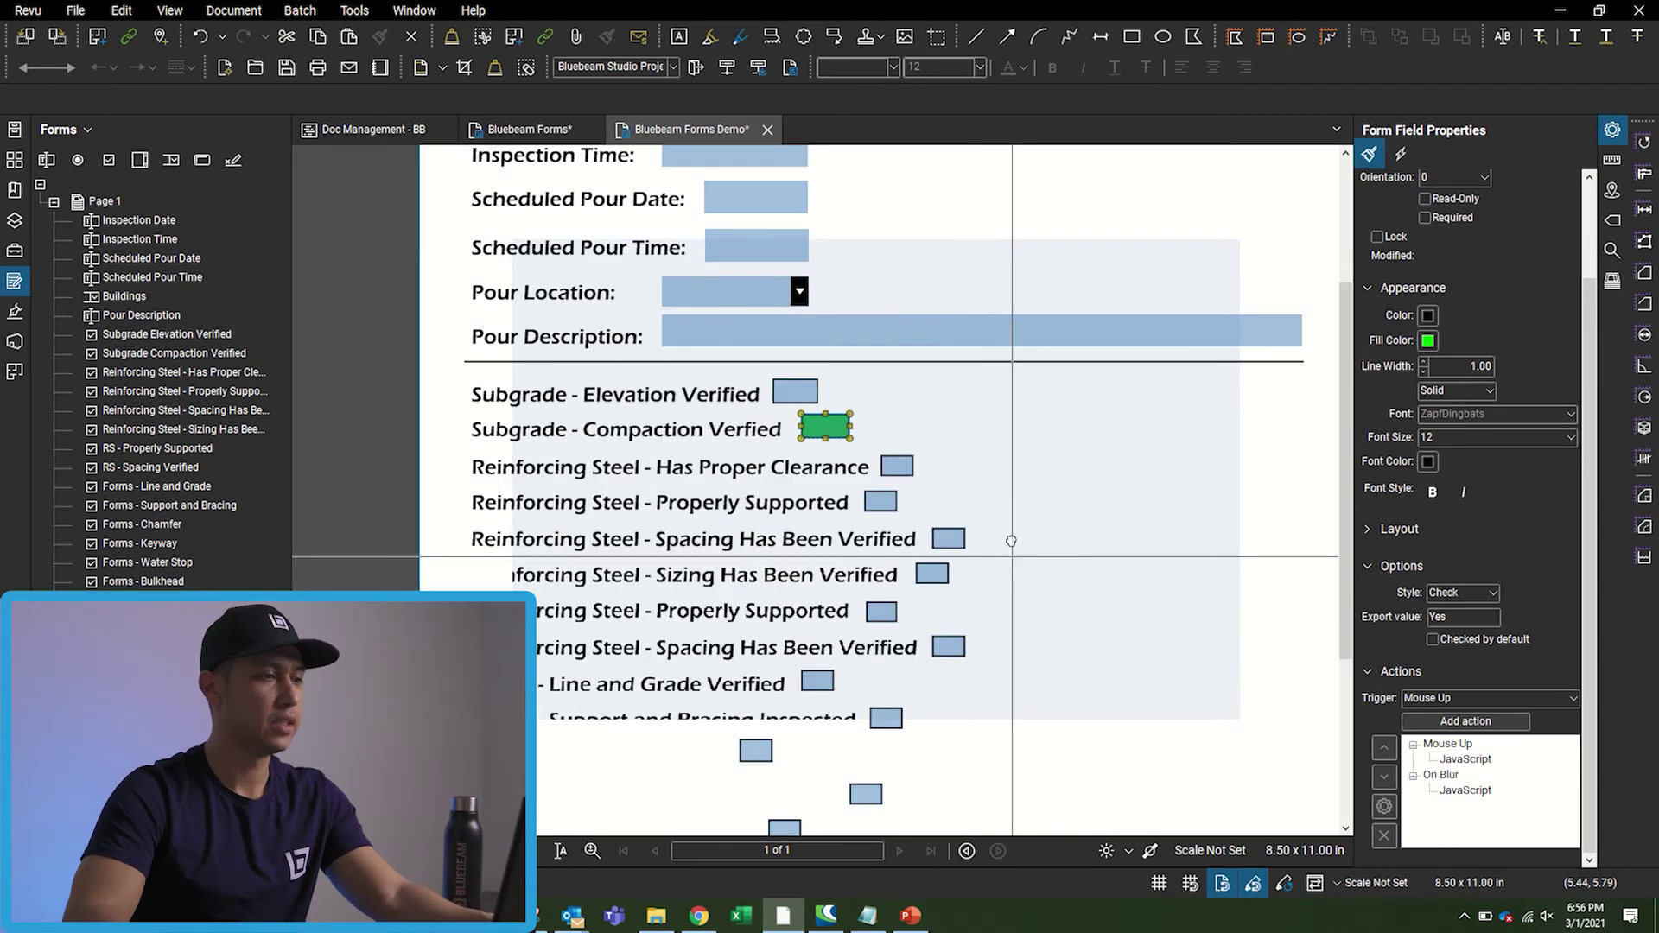
{"action": "left_click", "coordinate": [1013, 443]}
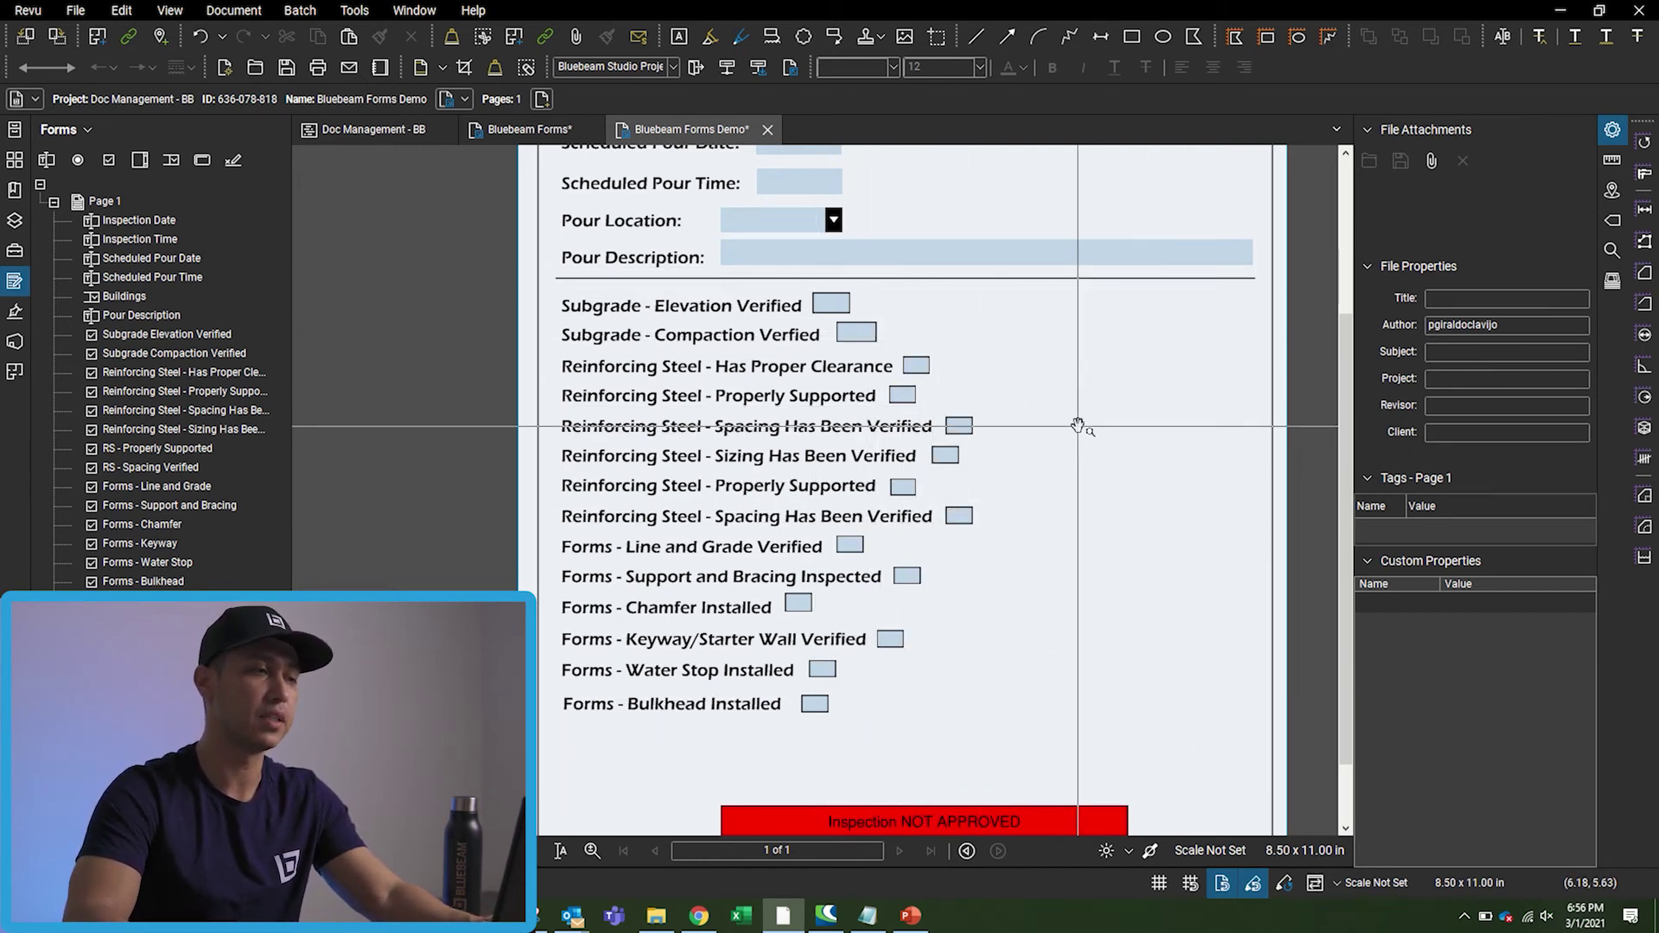
{"action": "left_click_drag", "start_coordinate": [1092, 652], "coordinate": [1040, 512]}
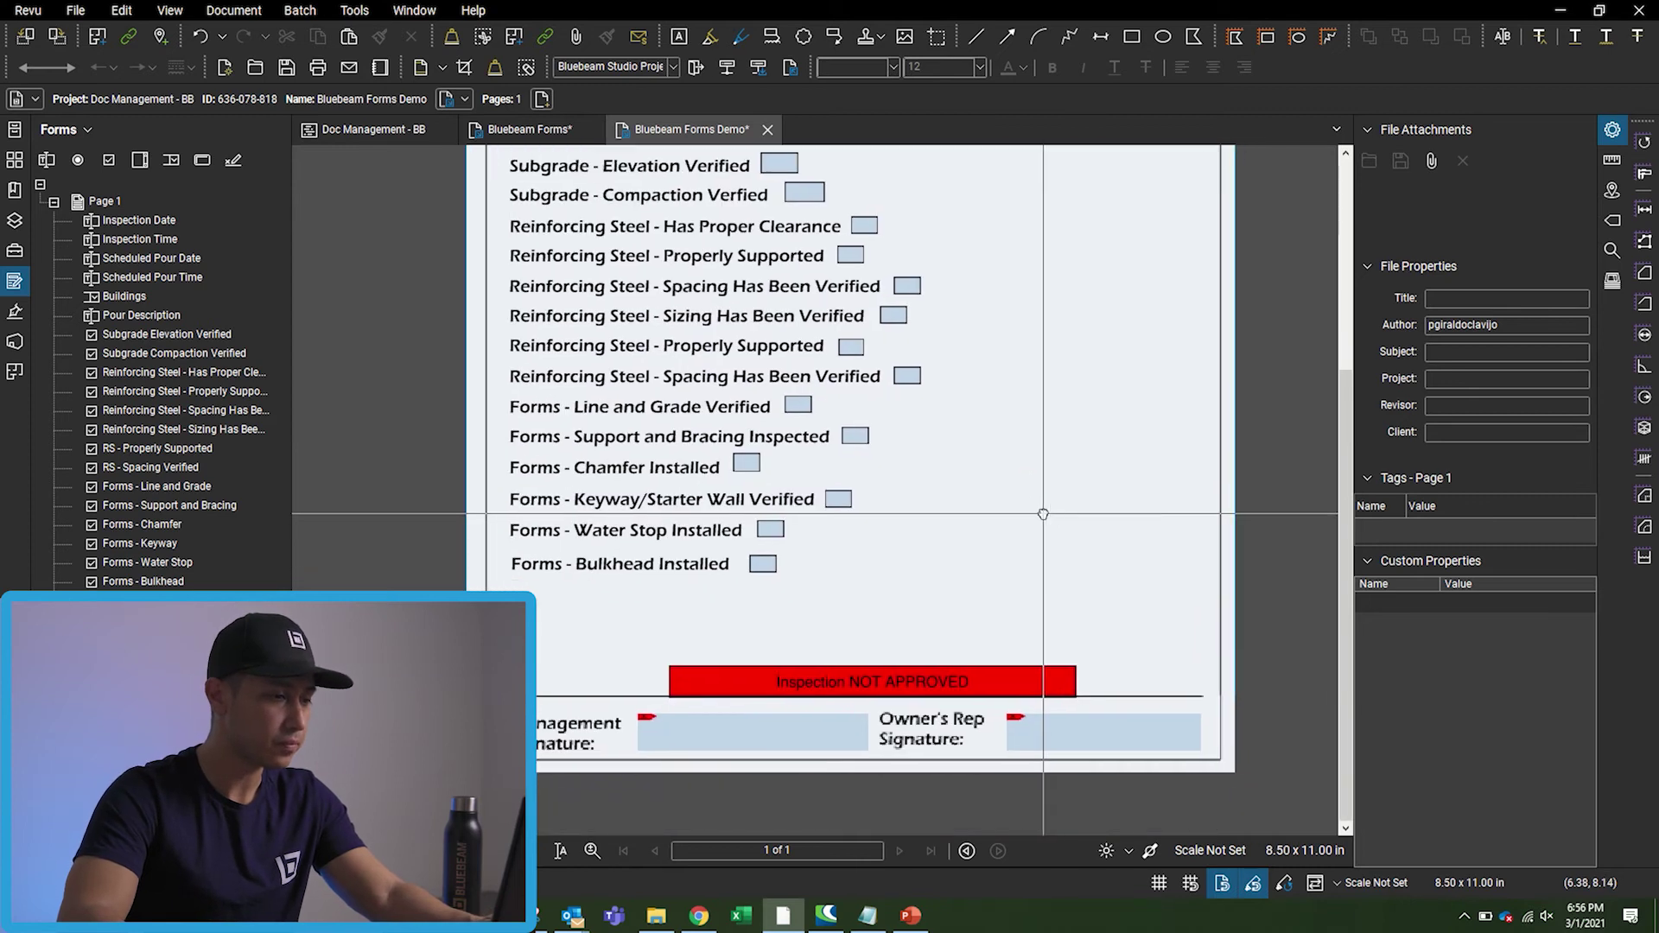
{"action": "left_click_drag", "start_coordinate": [1050, 405], "coordinate": [986, 633]}
{"action": "scroll", "coordinate": [986, 633], "scroll_direction": "down", "scroll_amount": 2}
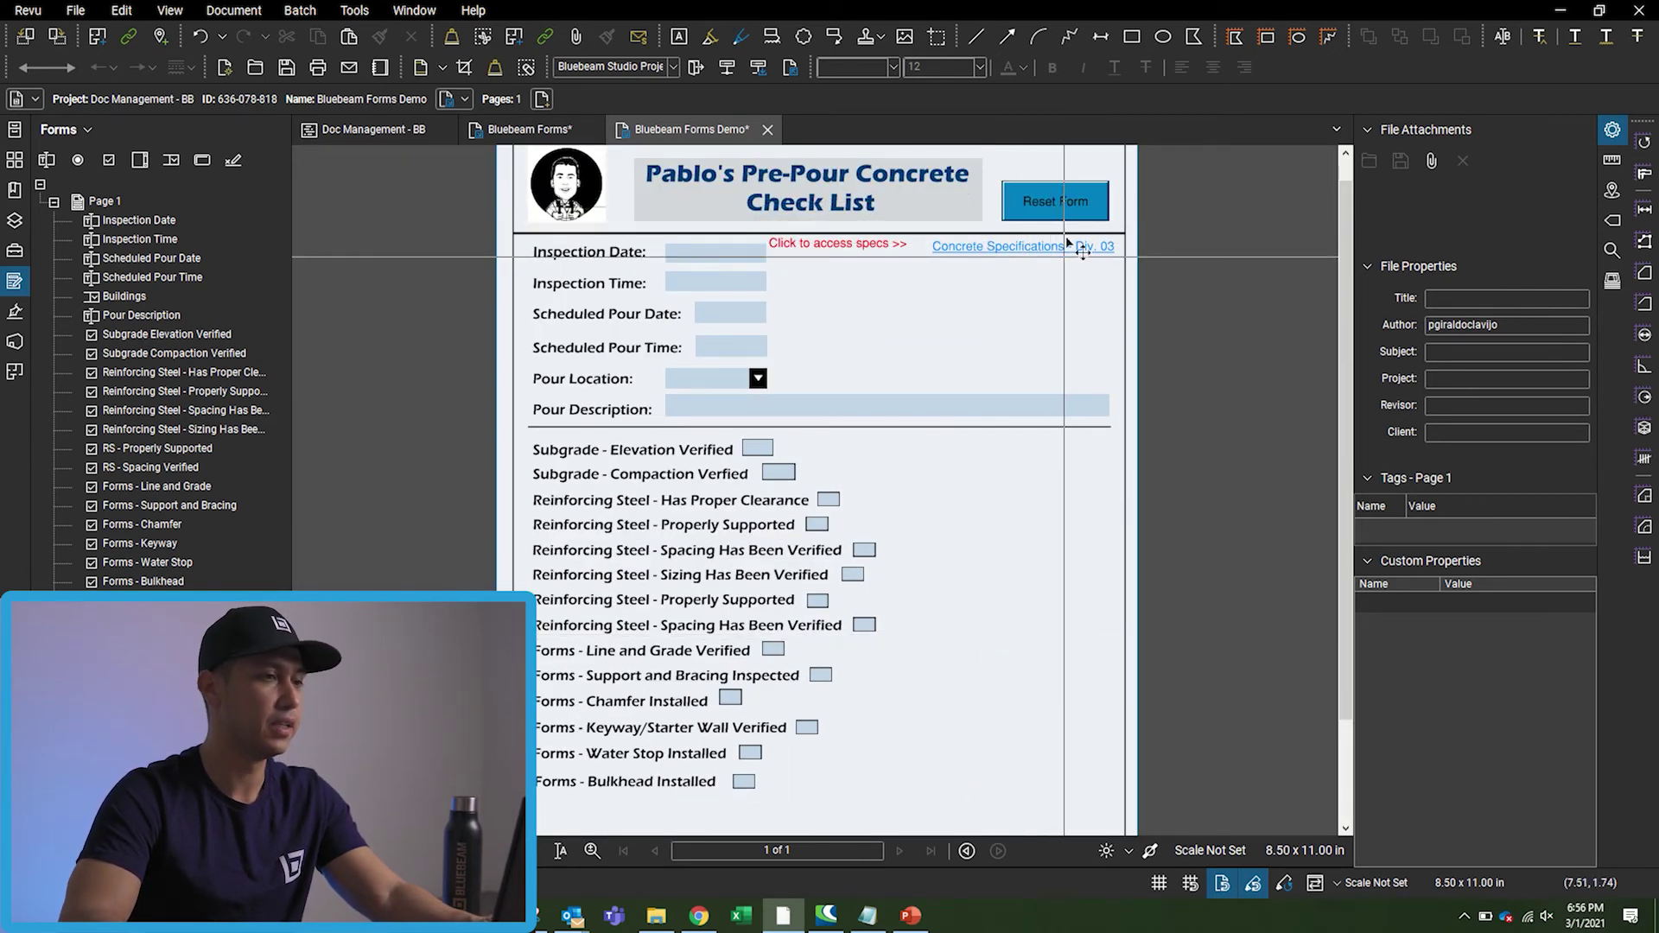
{"action": "left_click", "coordinate": [1054, 200]}
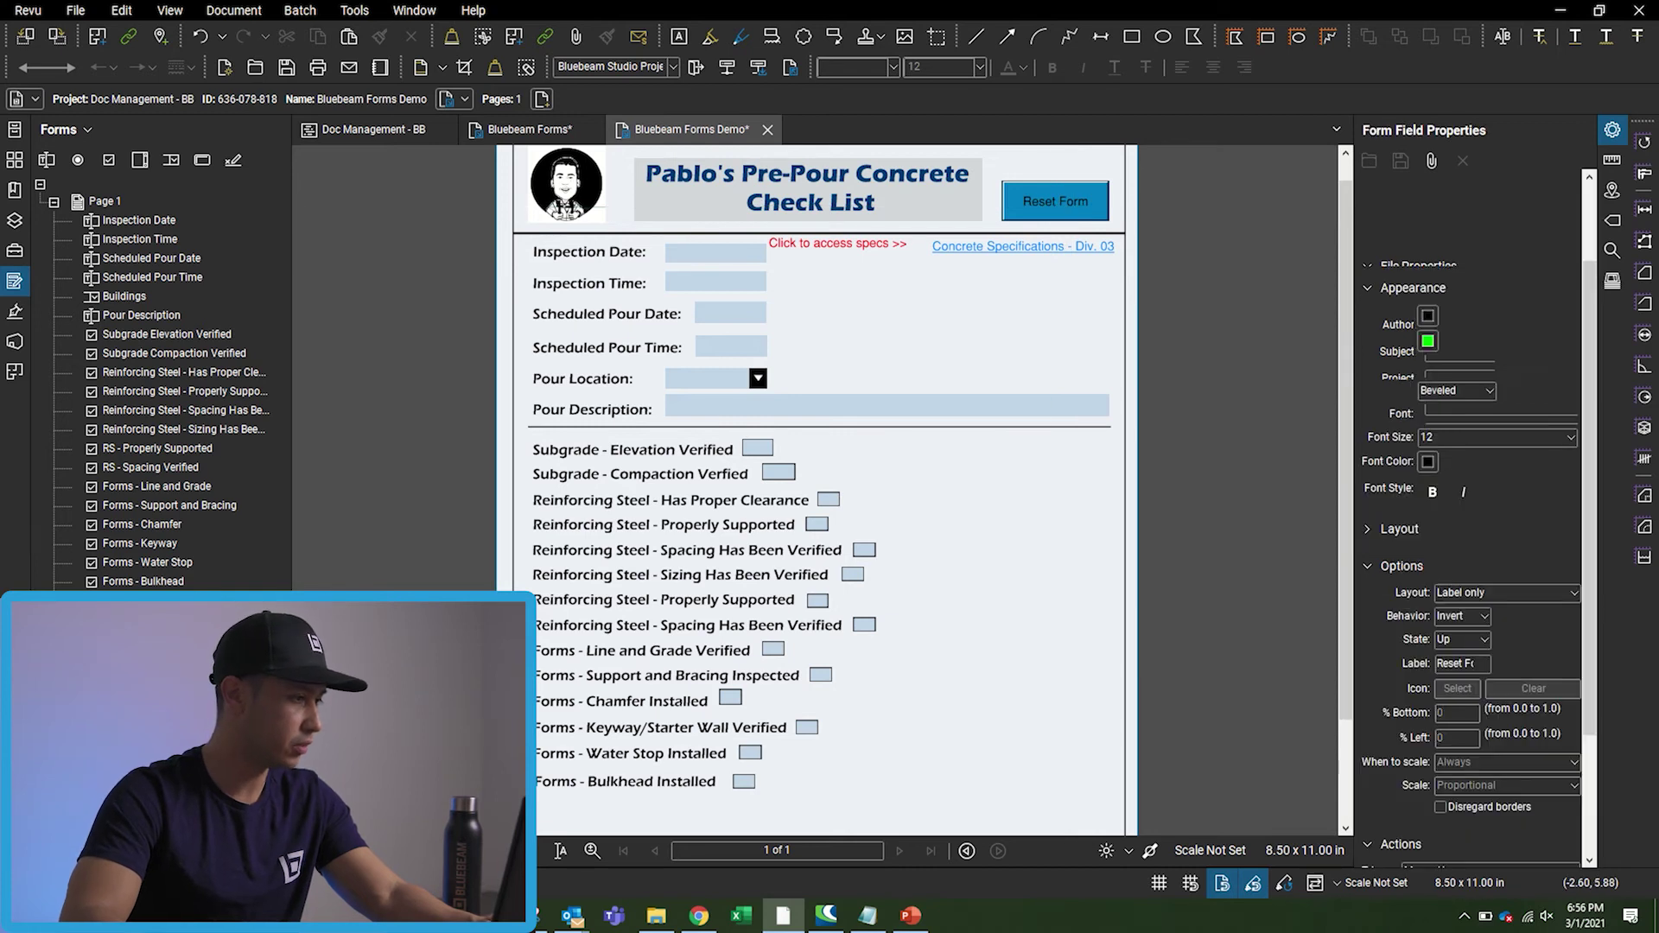
{"action": "scroll", "coordinate": [1469, 481], "scroll_direction": "down", "scroll_amount": 2}
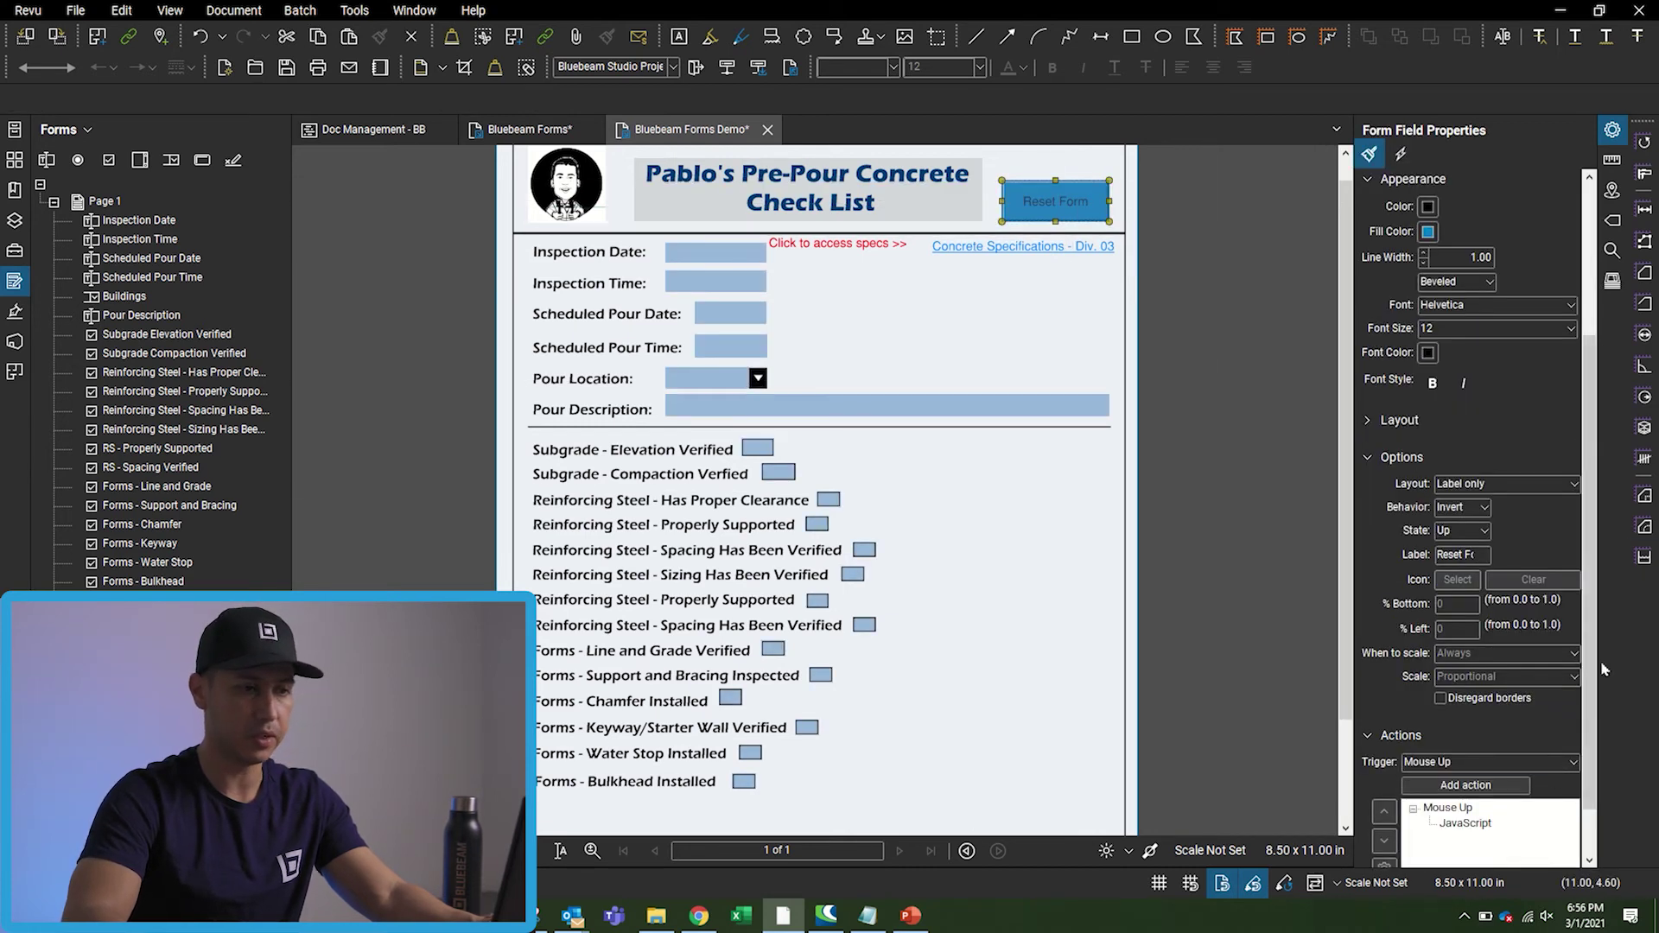
{"action": "scroll", "coordinate": [1589, 605], "scroll_direction": "down", "scroll_amount": 1}
Add a Mouse Up JavaScript action to the Reset Form button using the form-clearing script copied from JV1.txt.
{"action": "left_click", "coordinate": [1485, 726]}
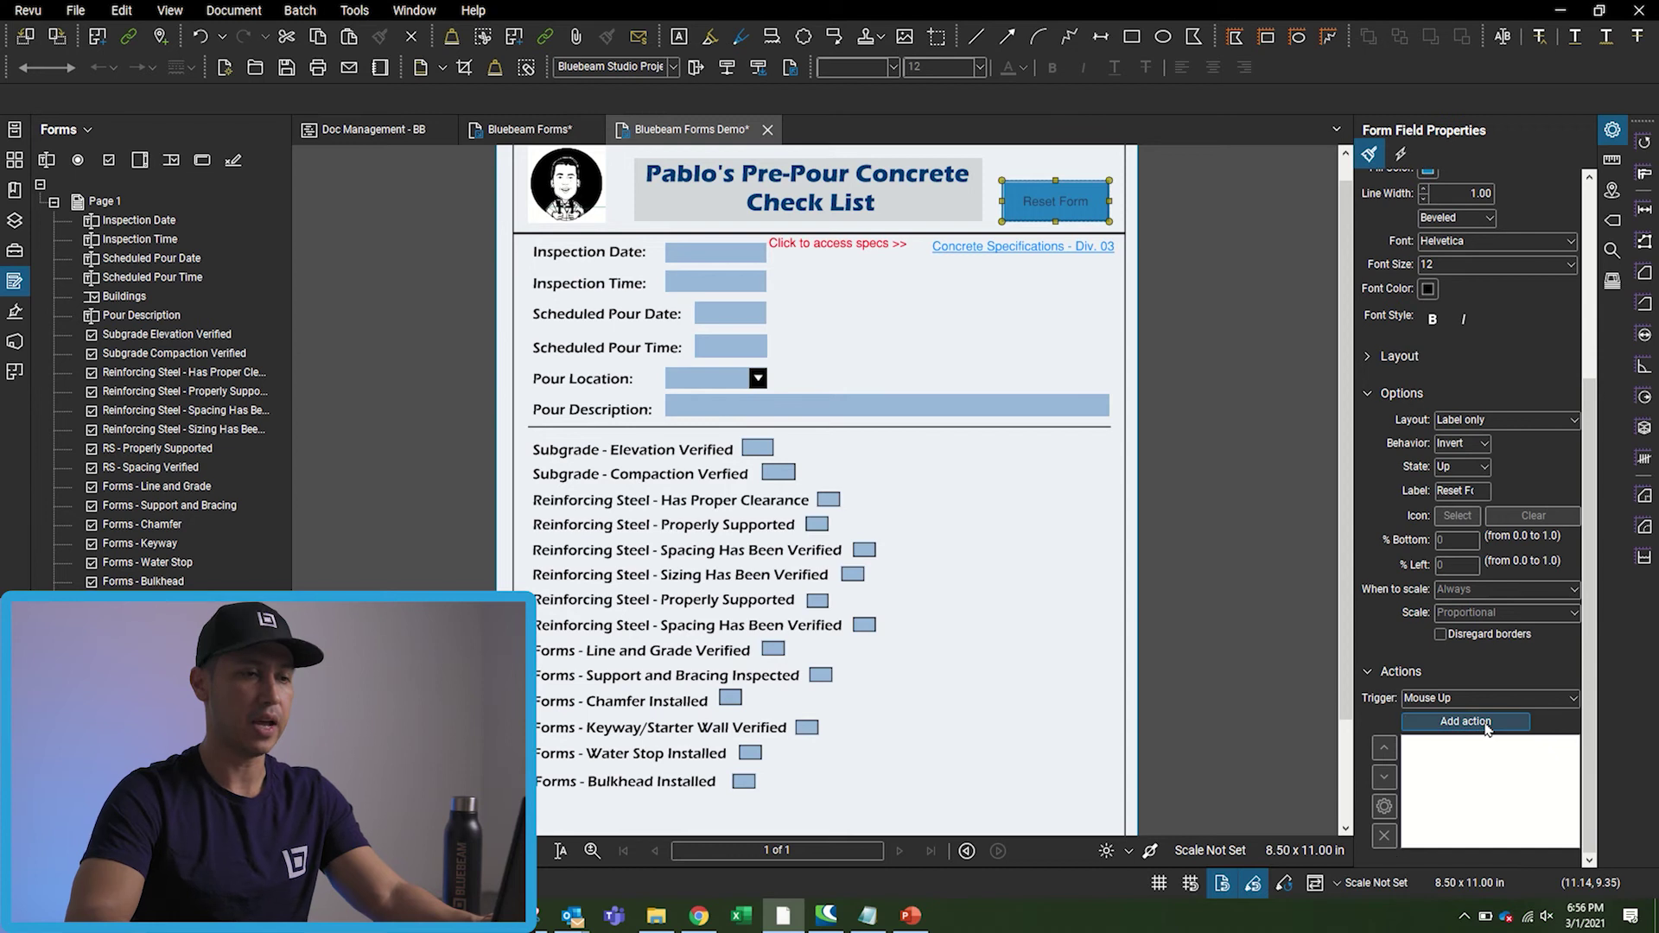
{"action": "left_click", "coordinate": [644, 309]}
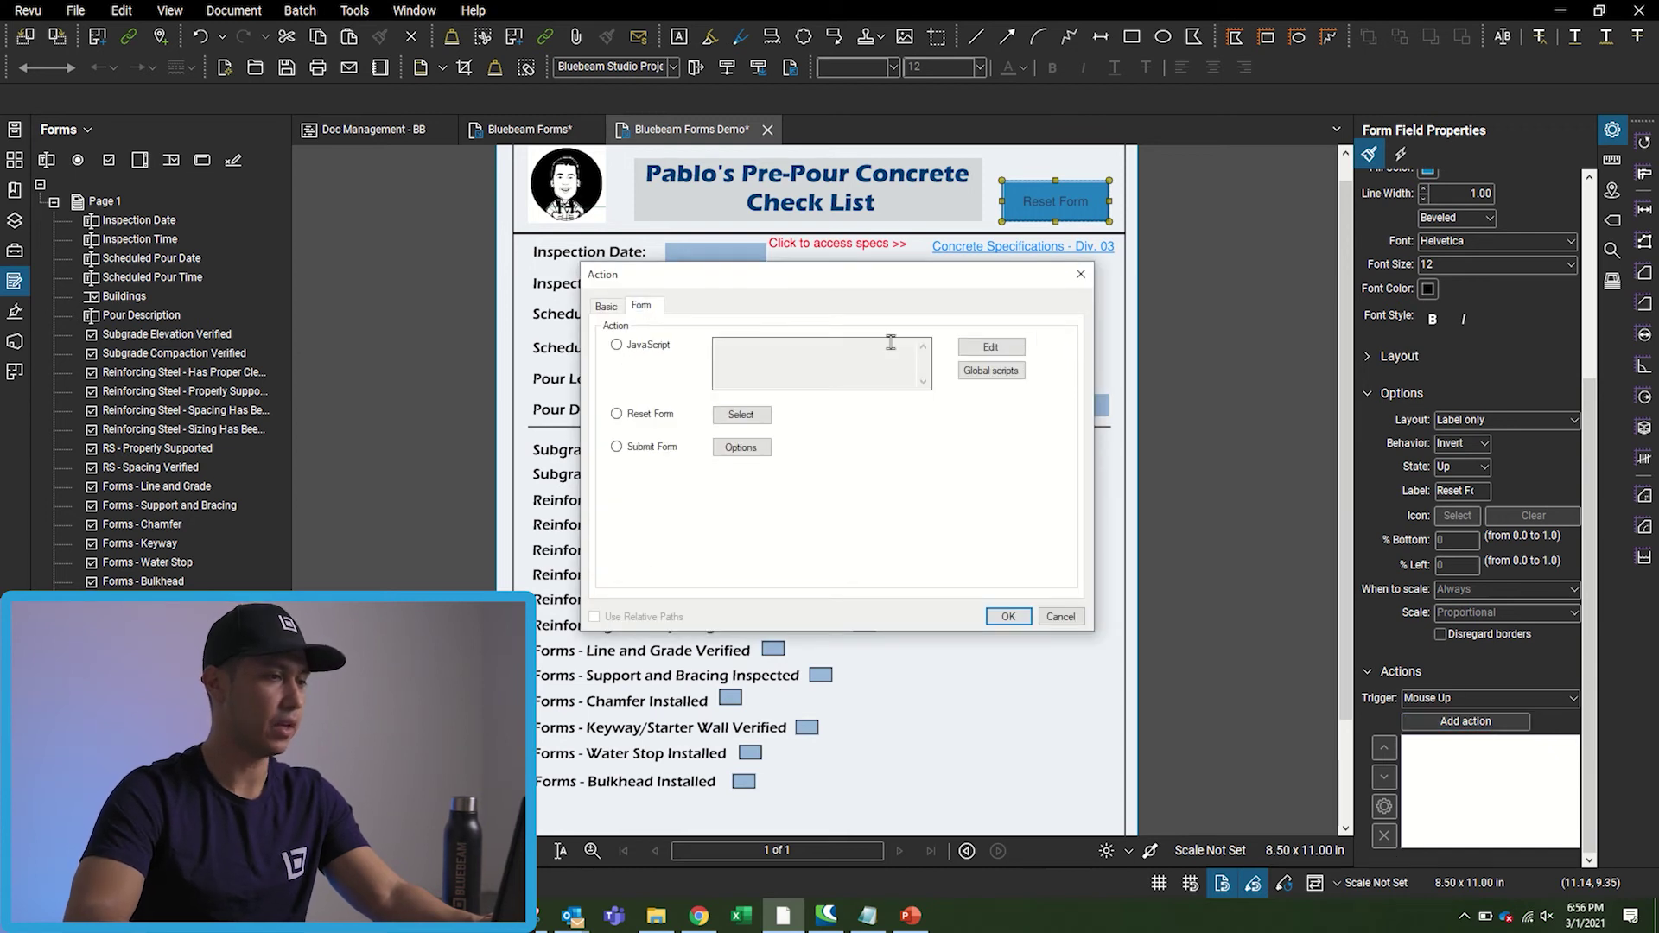
{"action": "left_click", "coordinate": [990, 347]}
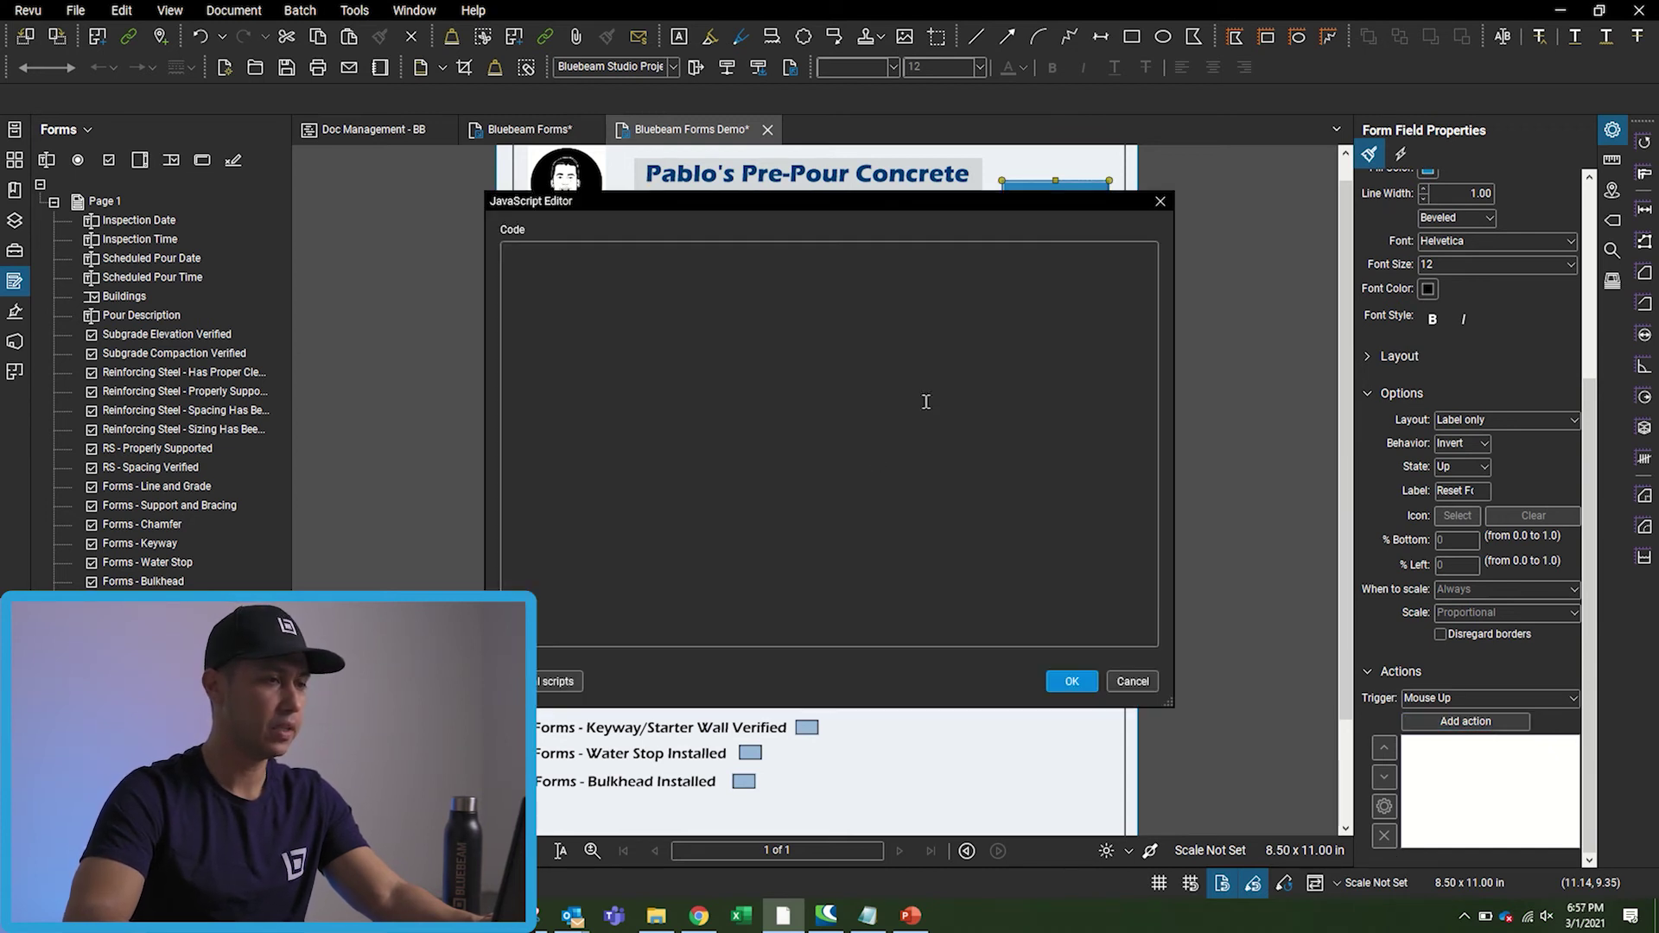
{"action": "left_click", "coordinate": [867, 916]}
{"action": "left_click_drag", "start_coordinate": [4, 652], "coordinate": [103, 791]}
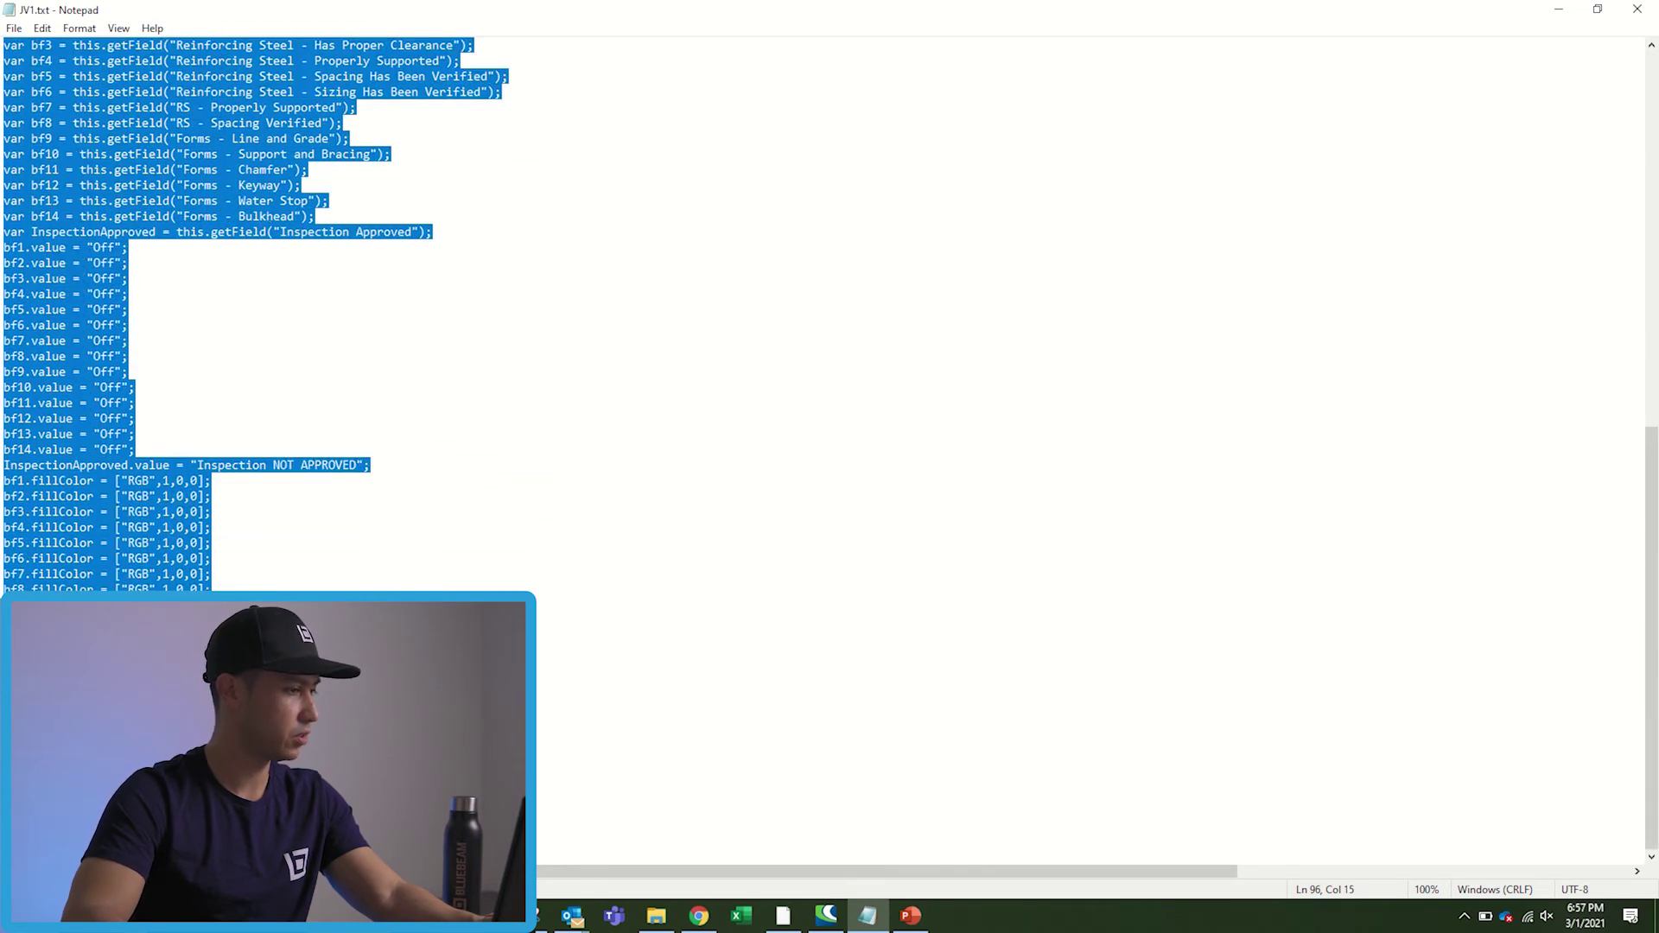
{"action": "key", "text": "ctrl+c"}
{"action": "key", "text": "alt+Tab"}
{"action": "key", "text": "ctrl+v"}
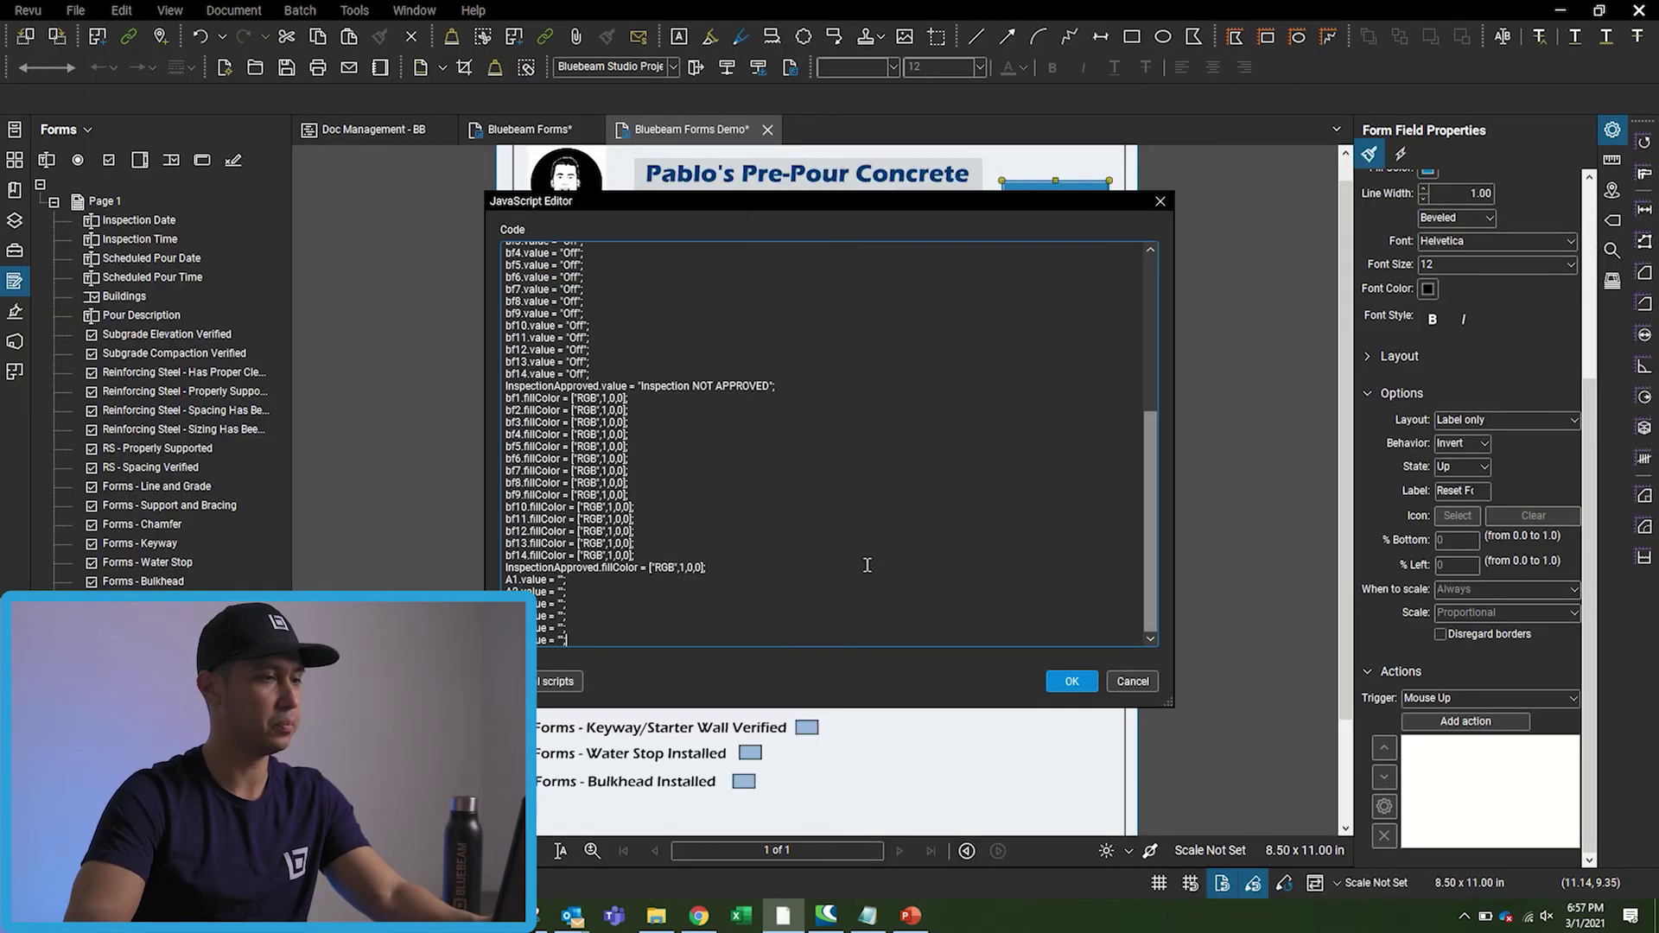
{"action": "left_click", "coordinate": [1061, 690]}
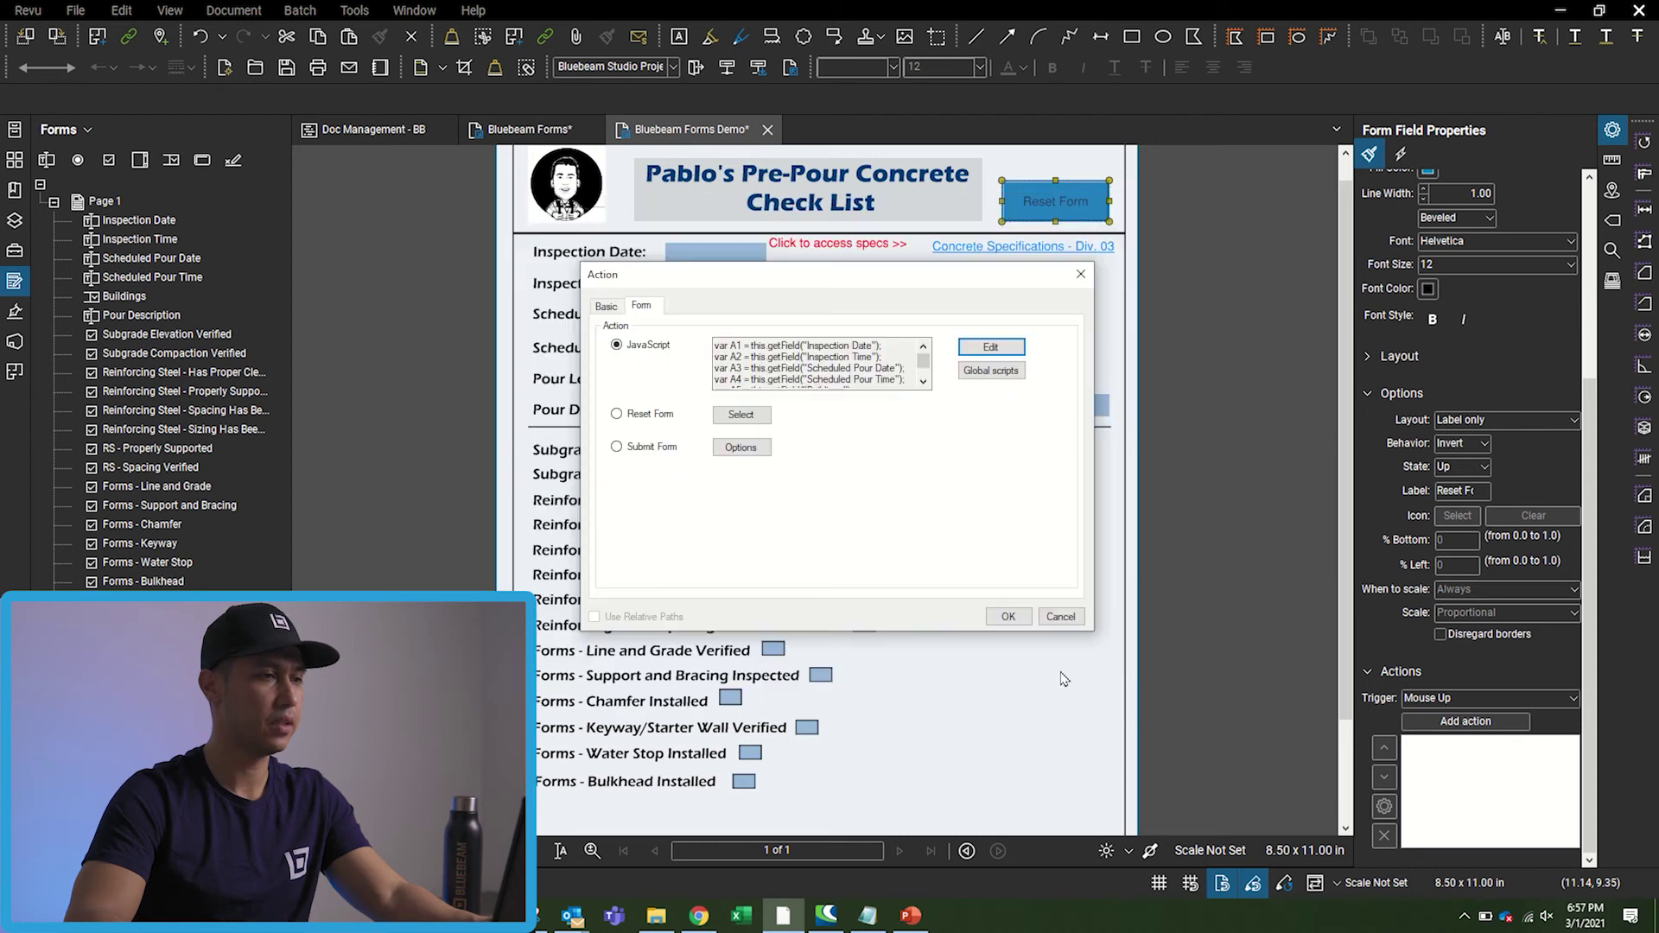
{"action": "left_click", "coordinate": [1006, 616]}
{"action": "left_click", "coordinate": [1033, 577]}
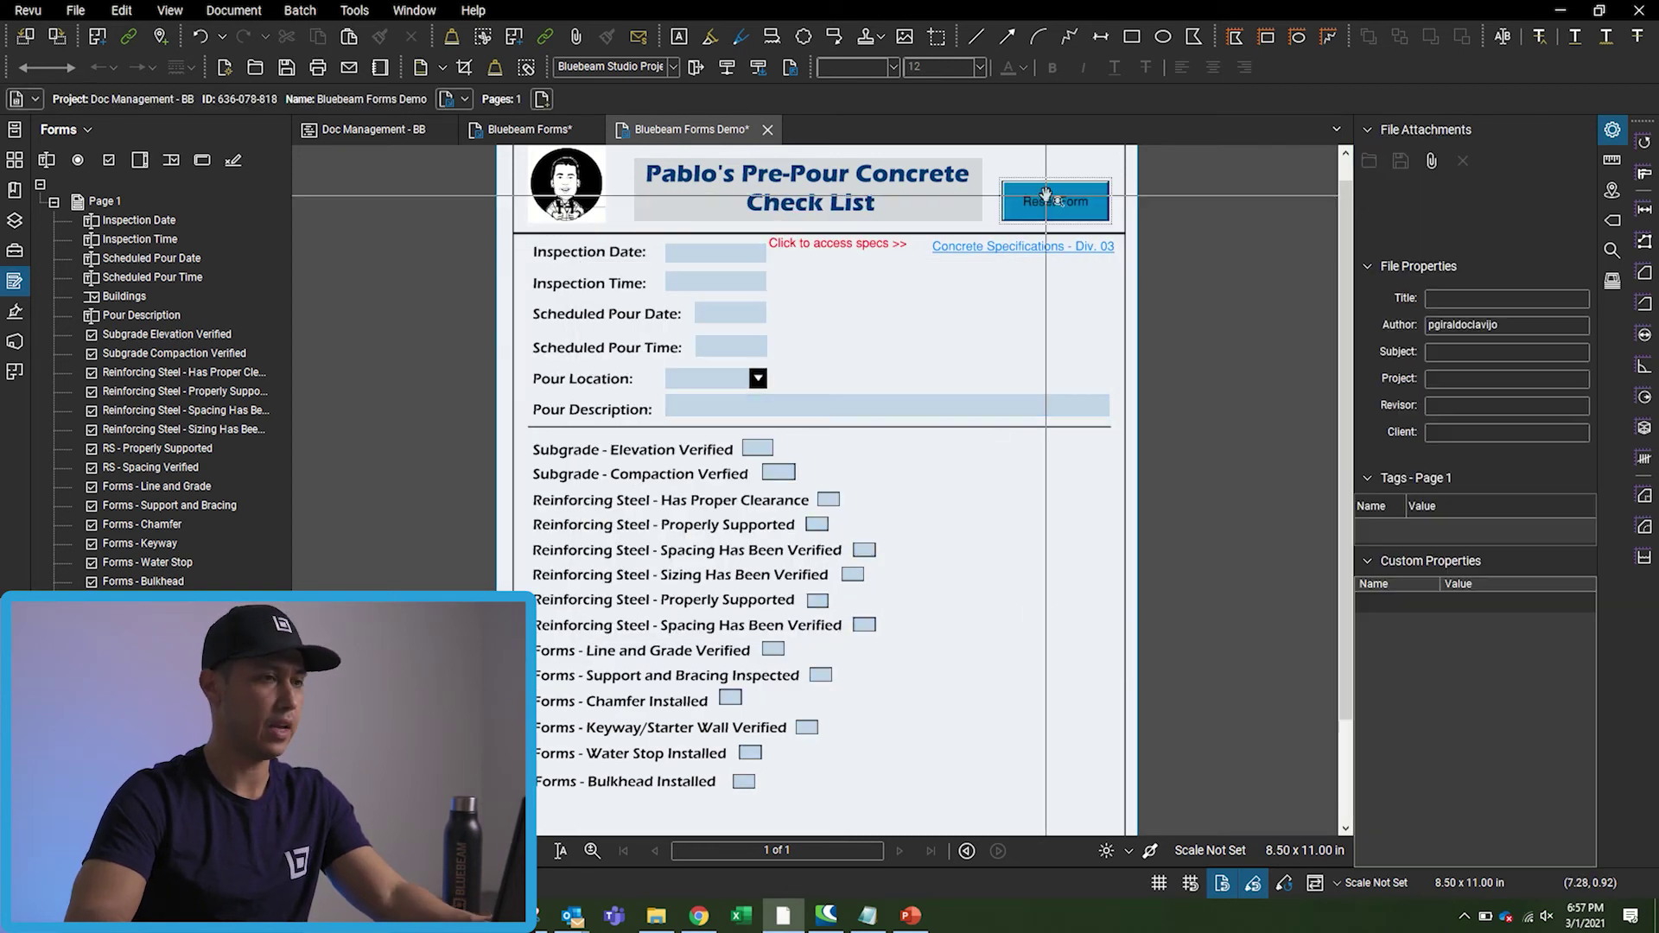
Fill in the Inspection Date as 01/26/21 and the Inspection Time as 9am.
{"action": "mouse_move", "coordinate": [1128, 491]}
{"action": "left_mouse_down"}
{"action": "mouse_move", "coordinate": [1141, 397]}
{"action": "mouse_move", "coordinate": [1159, 489]}
{"action": "left_mouse_up"}
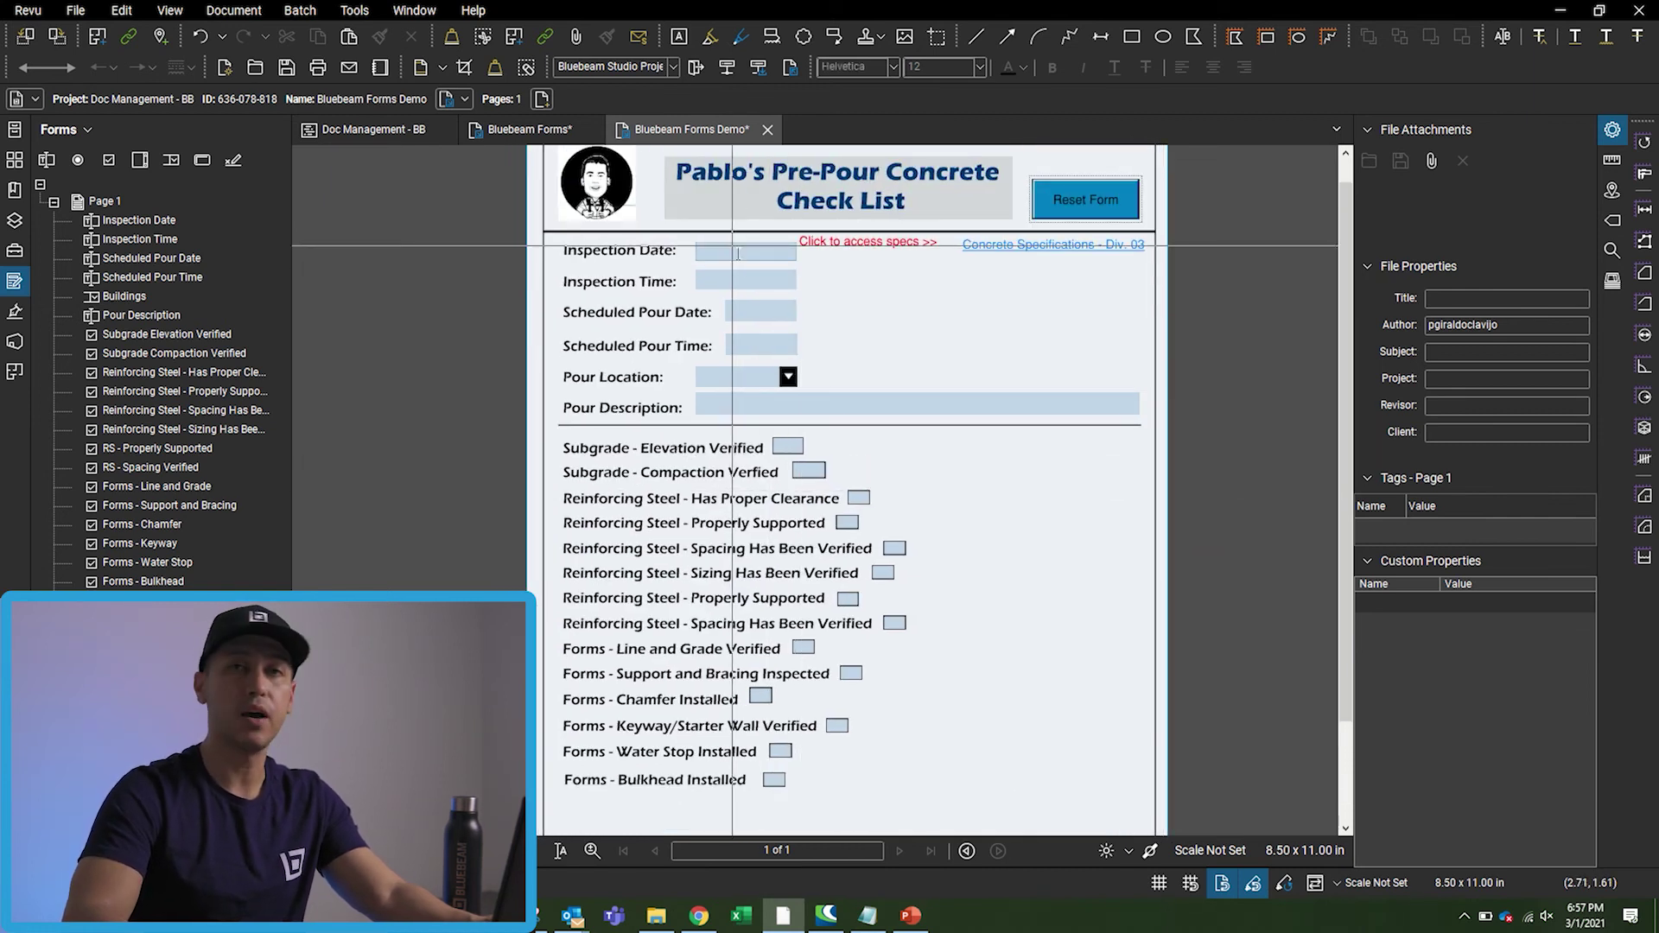
{"action": "left_click", "coordinate": [737, 254]}
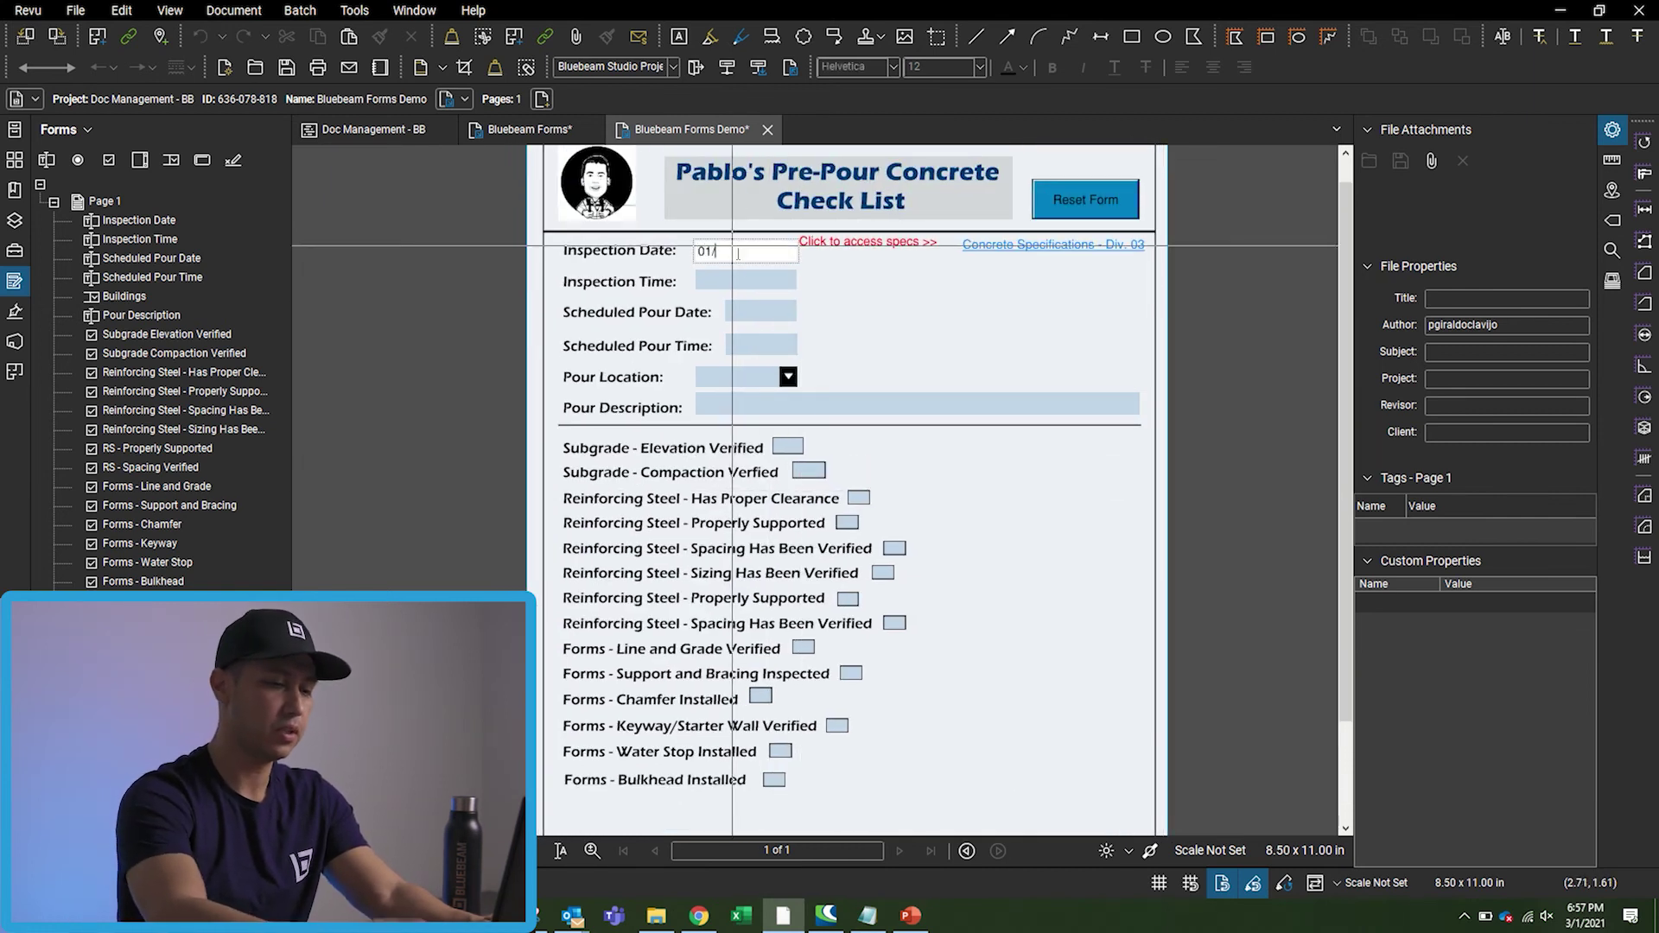
{"action": "type", "text": "01/26/21"}
{"action": "key", "text": "Tab"}
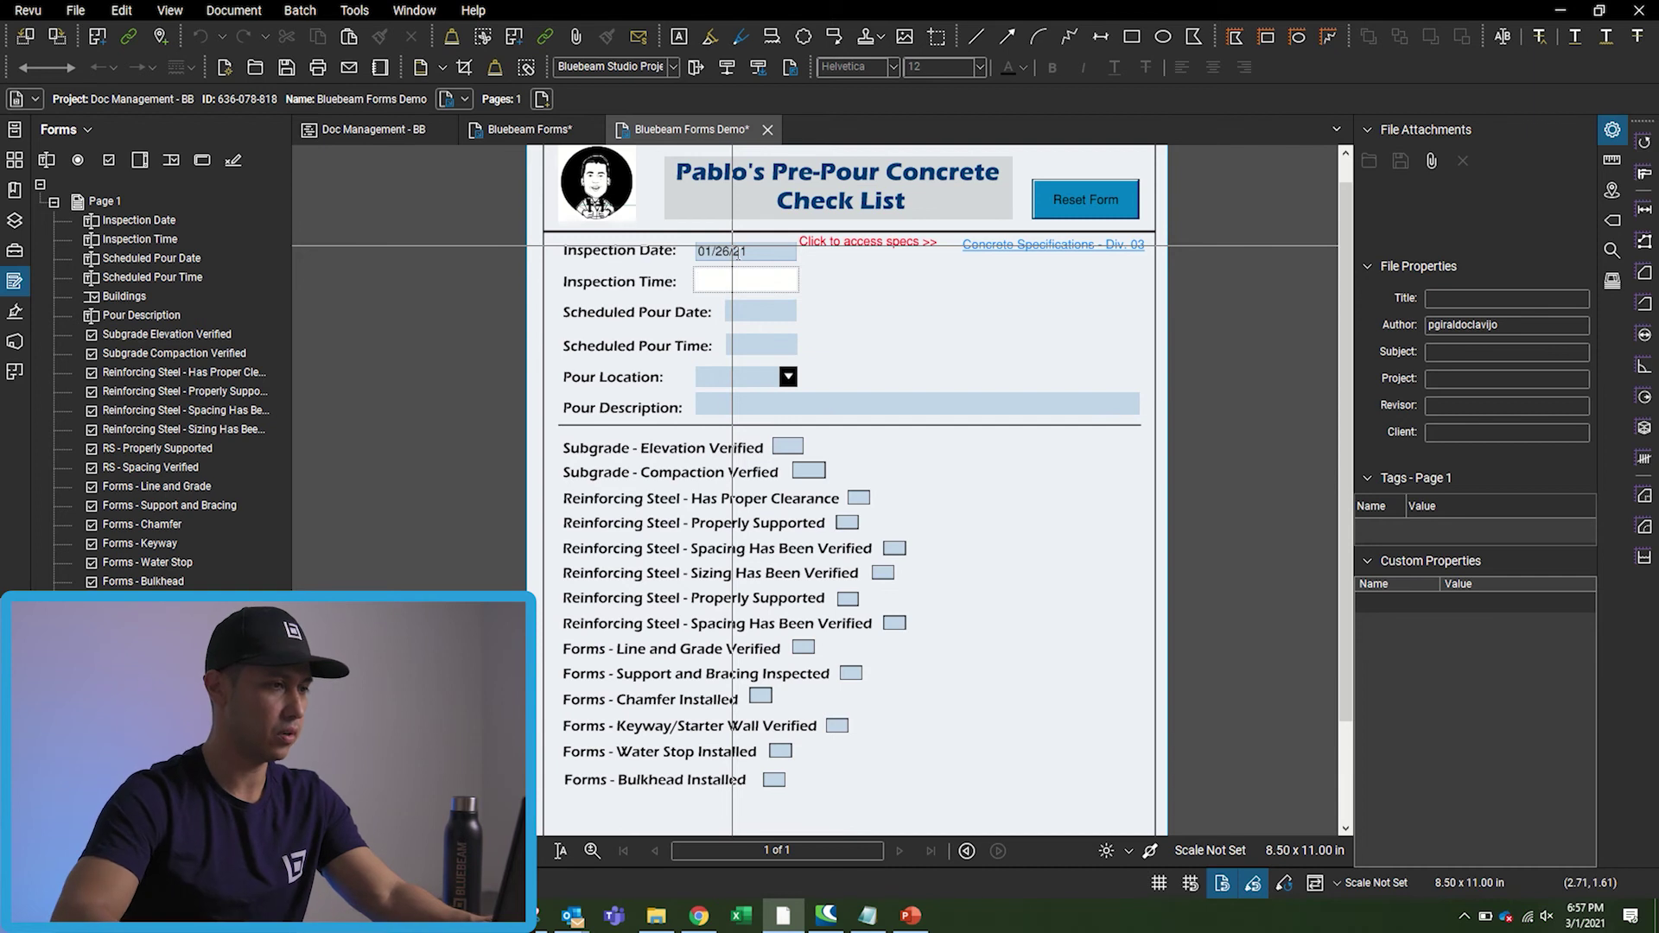
{"action": "type", "text": "9am"}
{"action": "key", "text": "Tab"}
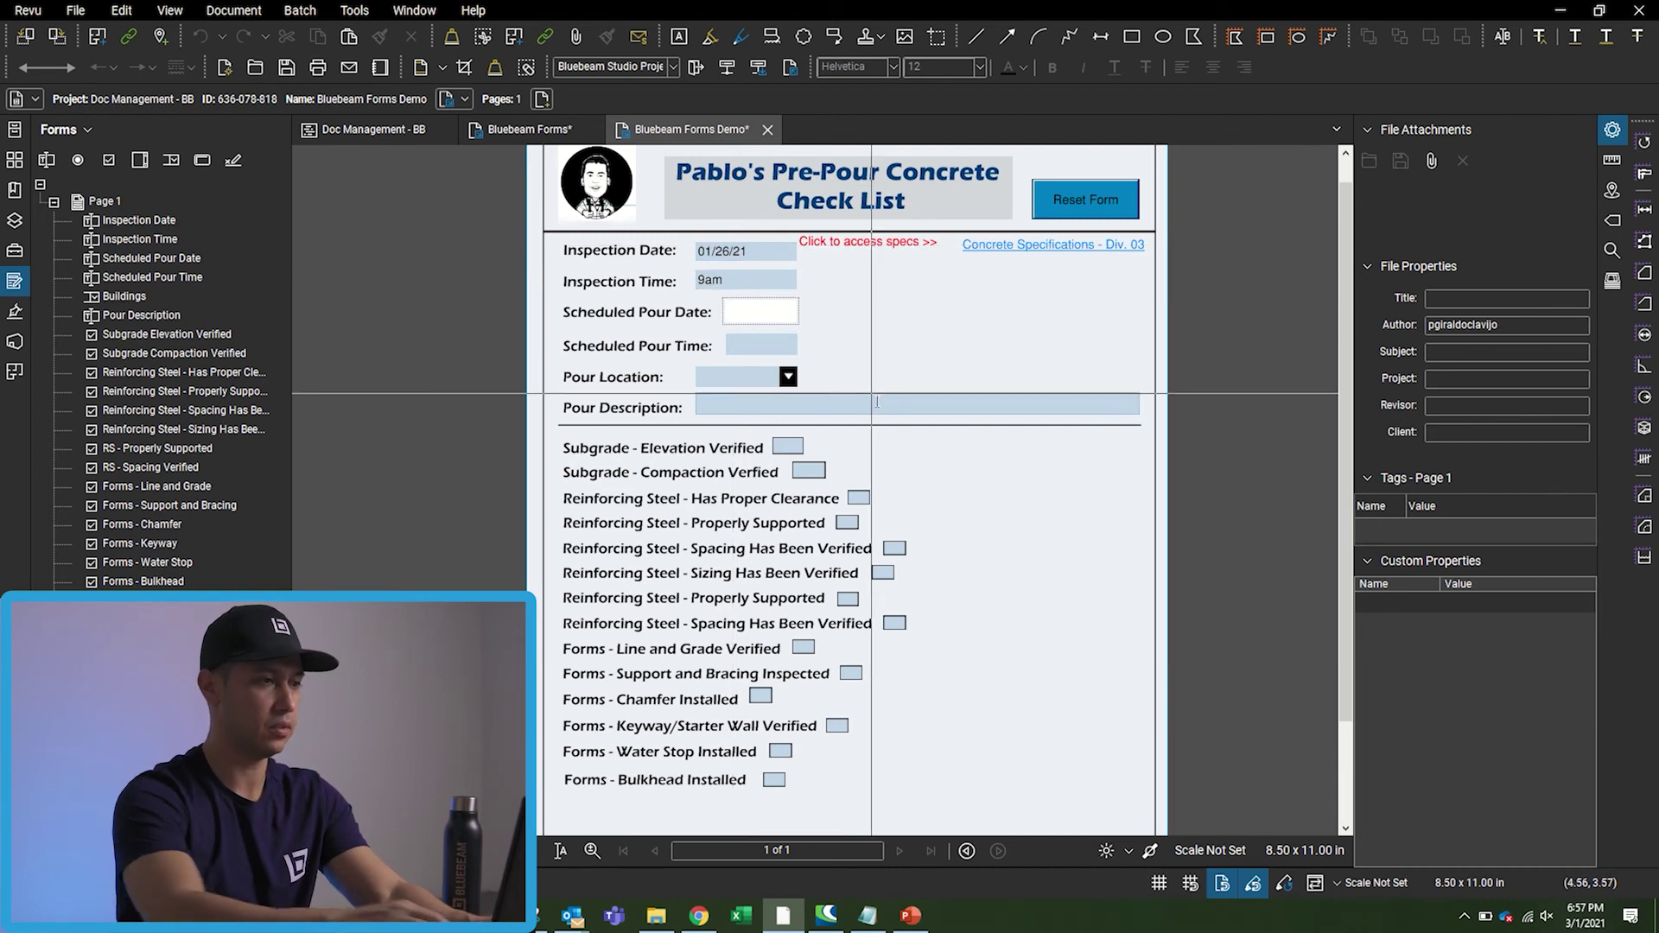
Fill in the Scheduled Pour Date as 01/26/21 and the Scheduled Pour Time as 9am.
{"action": "type", "text": "01/26/21"}
{"action": "key", "text": "Tab"}
{"action": "type", "text": "9am"}
{"action": "key", "text": "Tab"}
Choose the Membrane Bld entry as the Pour Location and enter Concrete Slab as the Pour Description.
{"action": "key", "text": "Down"}
{"action": "key", "text": "Tab"}
{"action": "type", "text": "Concrete Slab"}
{"action": "key", "text": "Tab"}
Check every inspection check box from Subgrade - Elevation Verified through Forms - Bulkhead Installed.
{"action": "key", "text": "space"}
{"action": "key", "text": "Tab"}
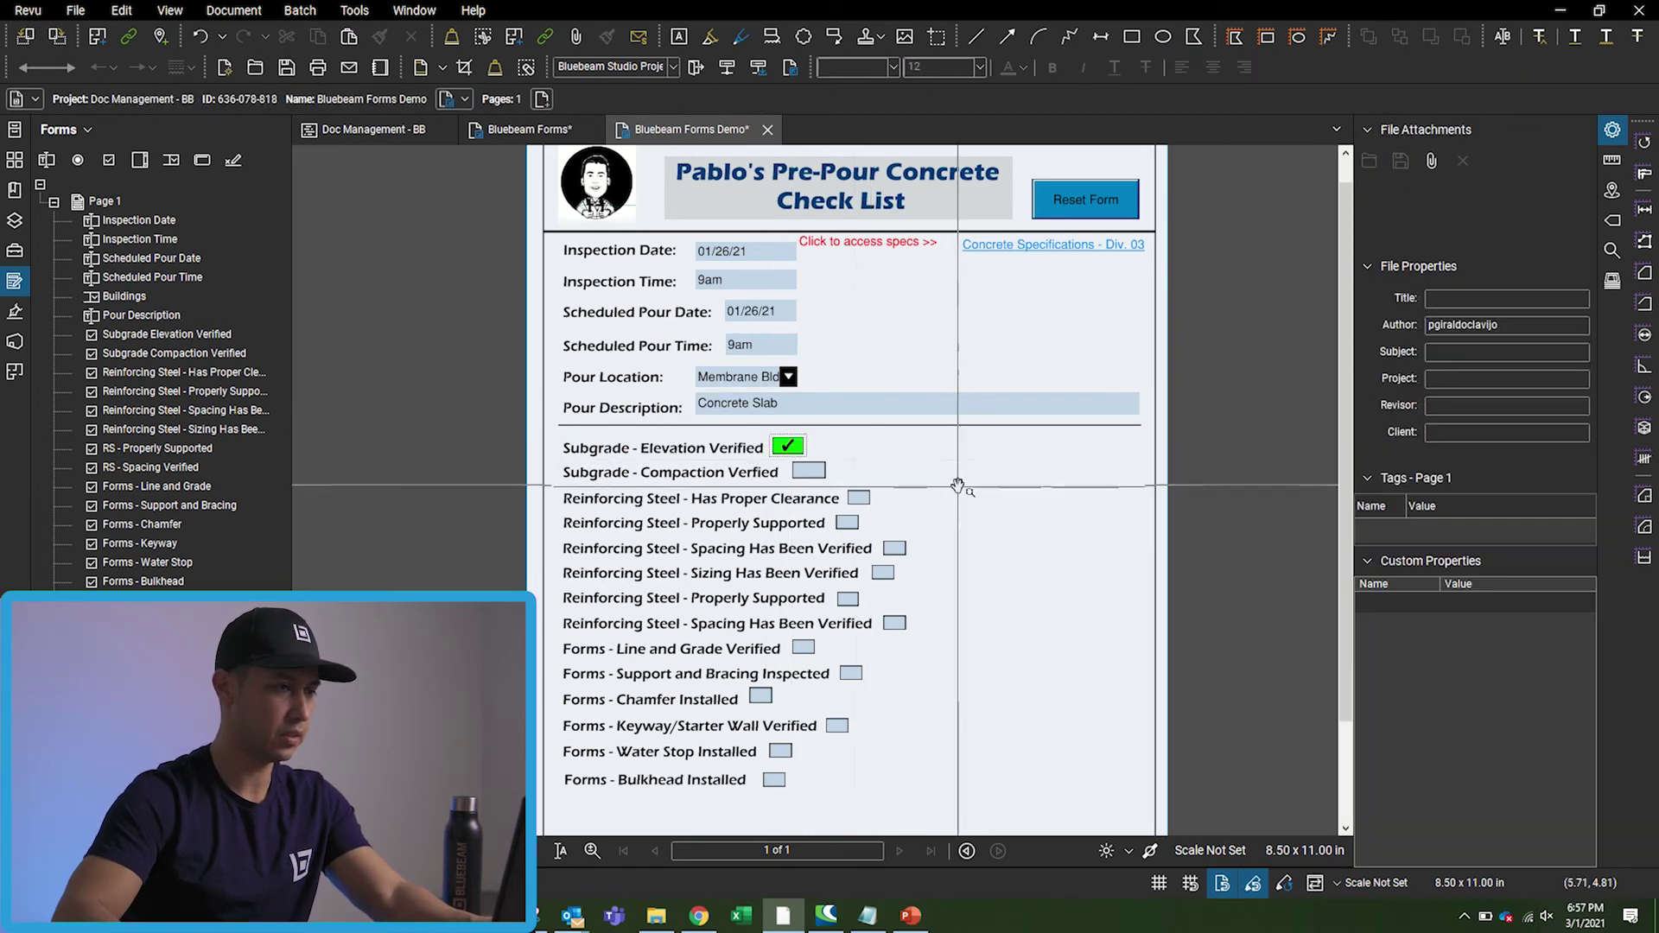
{"action": "key", "text": "space"}
{"action": "key", "text": "Tab"}
{"action": "key", "text": "space"}
{"action": "key", "text": "Tab"}
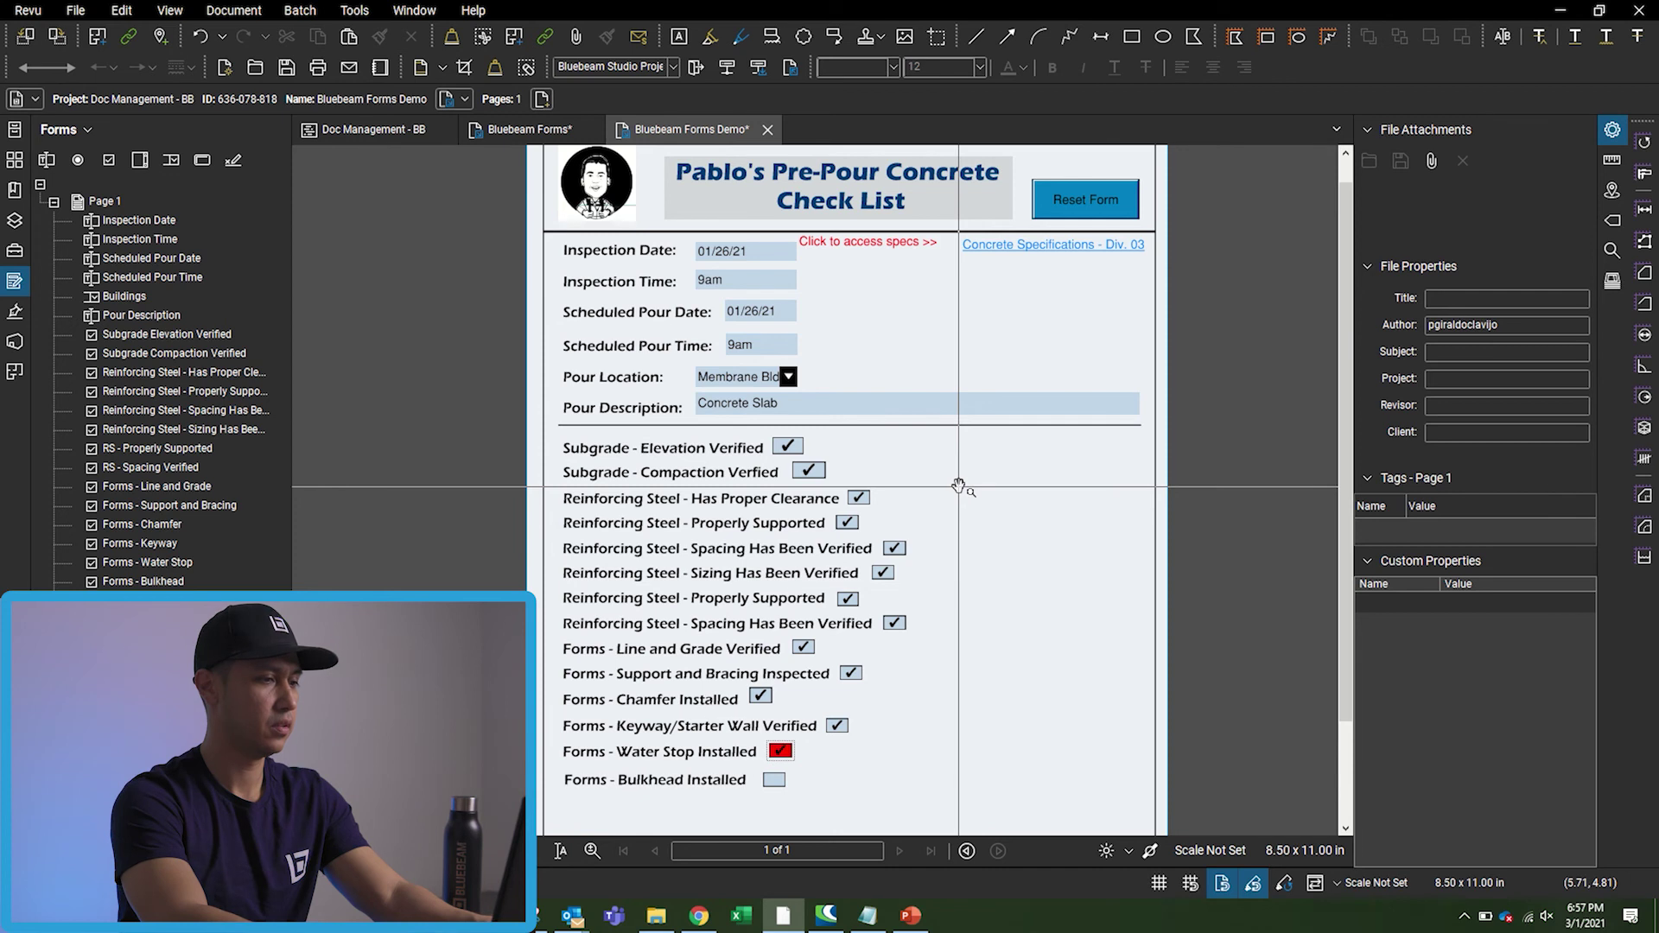
{"action": "key", "text": "Tab"}
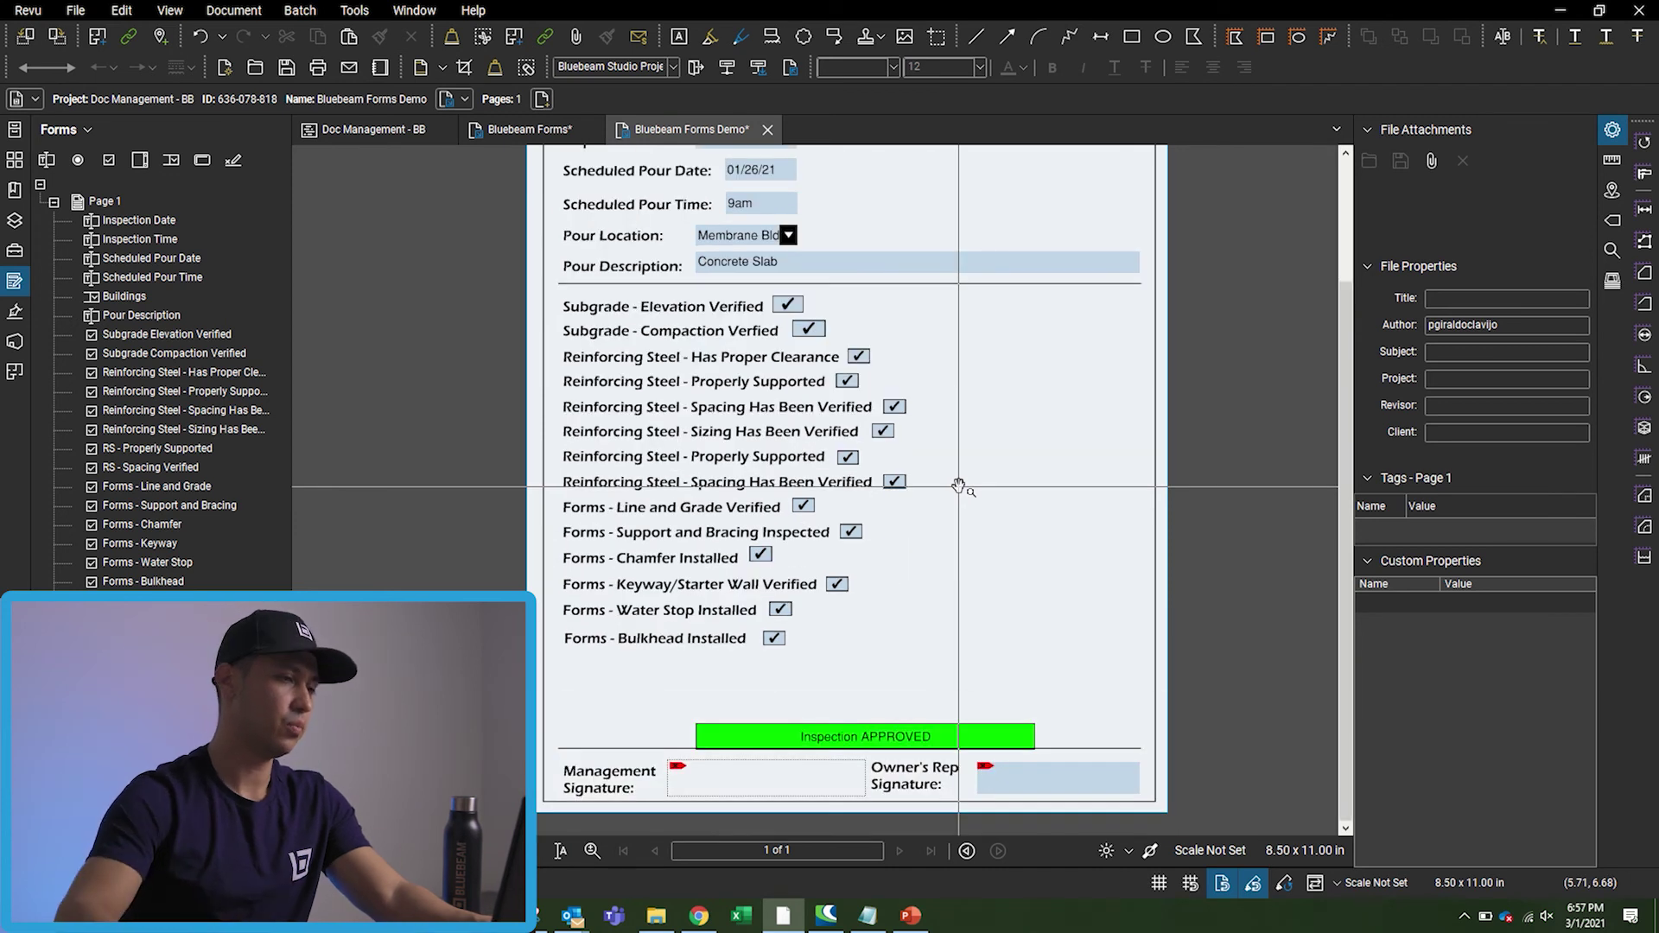
Test the approval status by clearing the Bulkhead Installed and Water Stop Installed check boxes and checking both again.
{"action": "left_click", "coordinate": [775, 635]}
{"action": "left_click", "coordinate": [779, 610]}
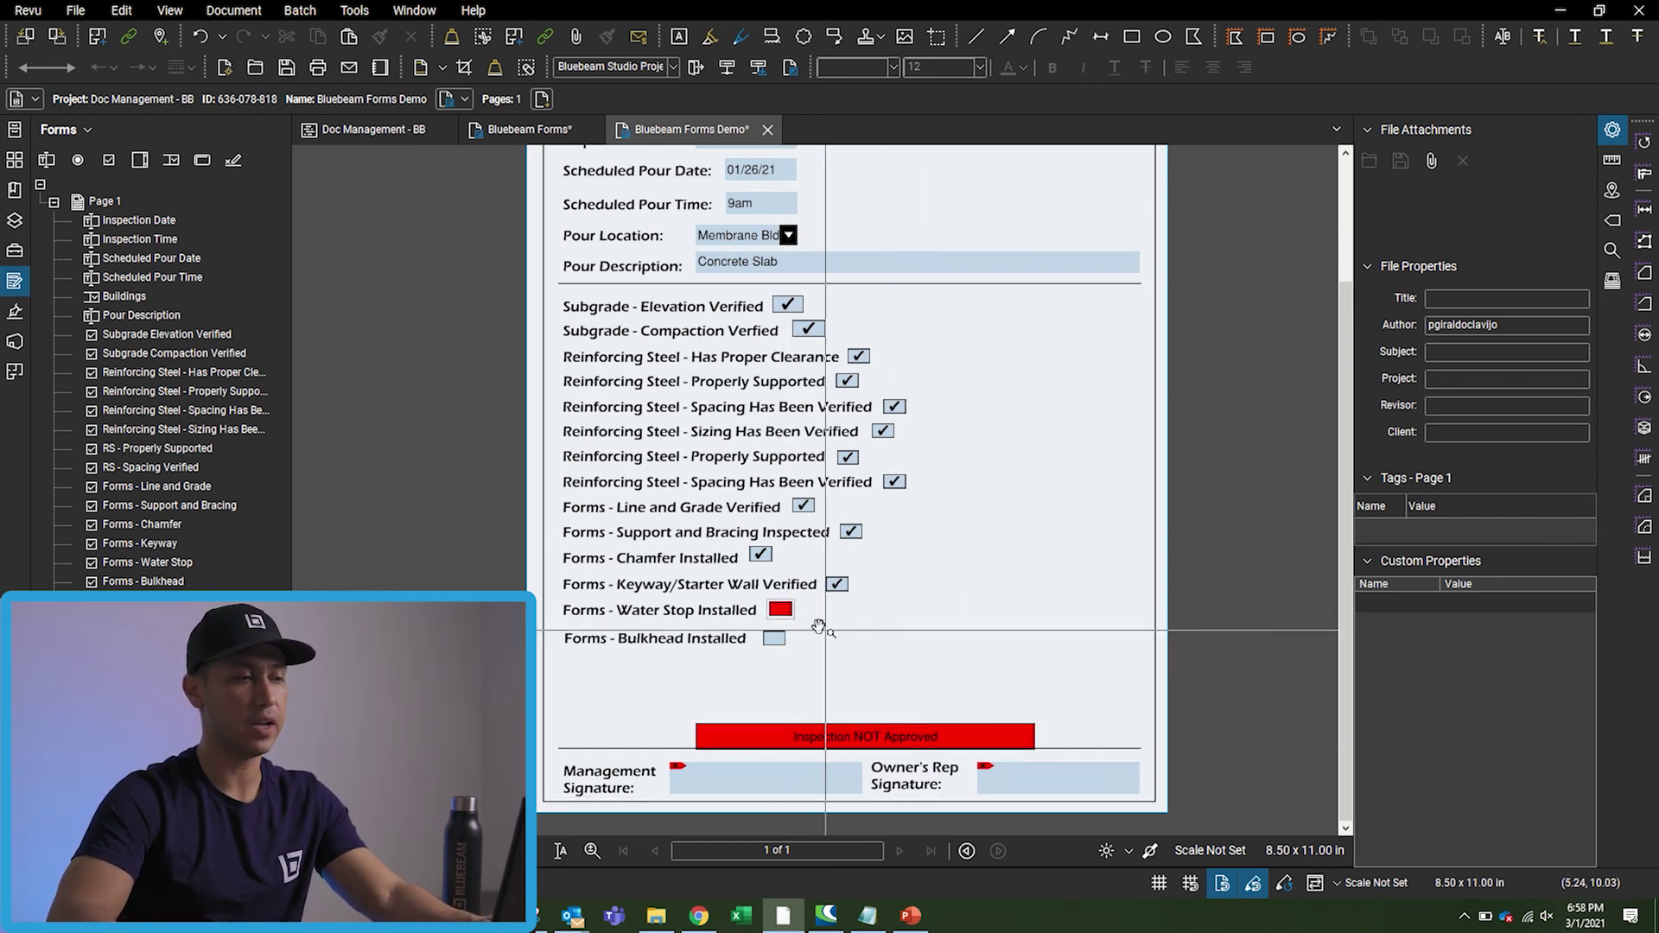
{"action": "left_click", "coordinate": [780, 610]}
{"action": "left_click", "coordinate": [773, 639]}
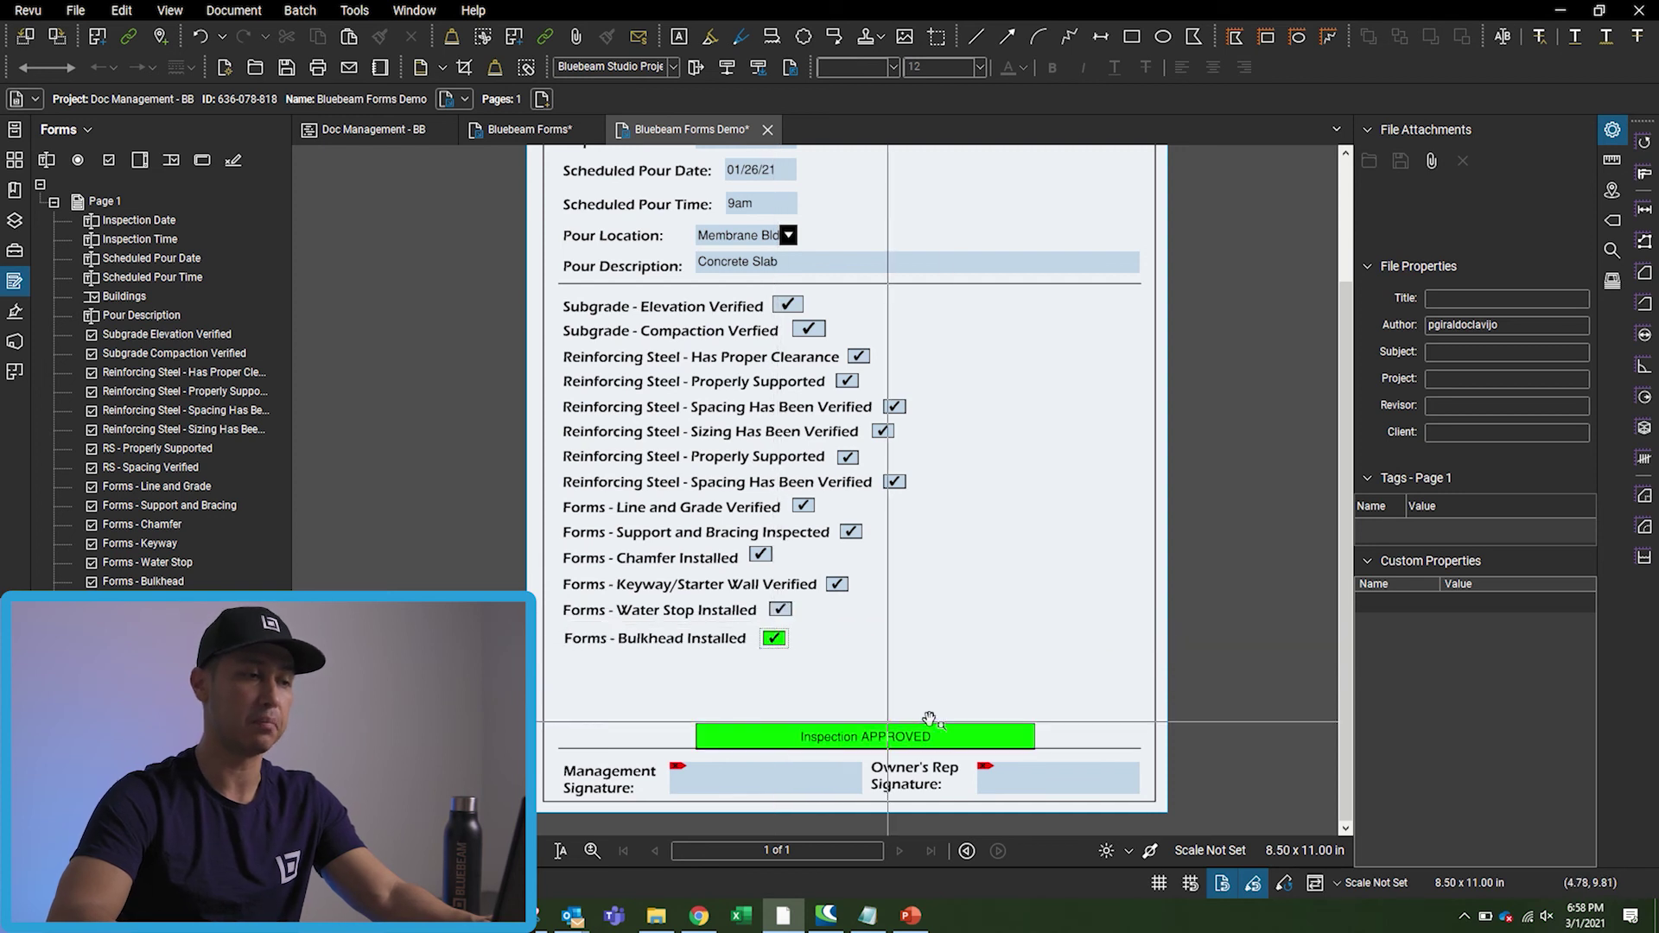
{"action": "scroll", "coordinate": [688, 754], "scroll_direction": "down", "scroll_amount": 3}
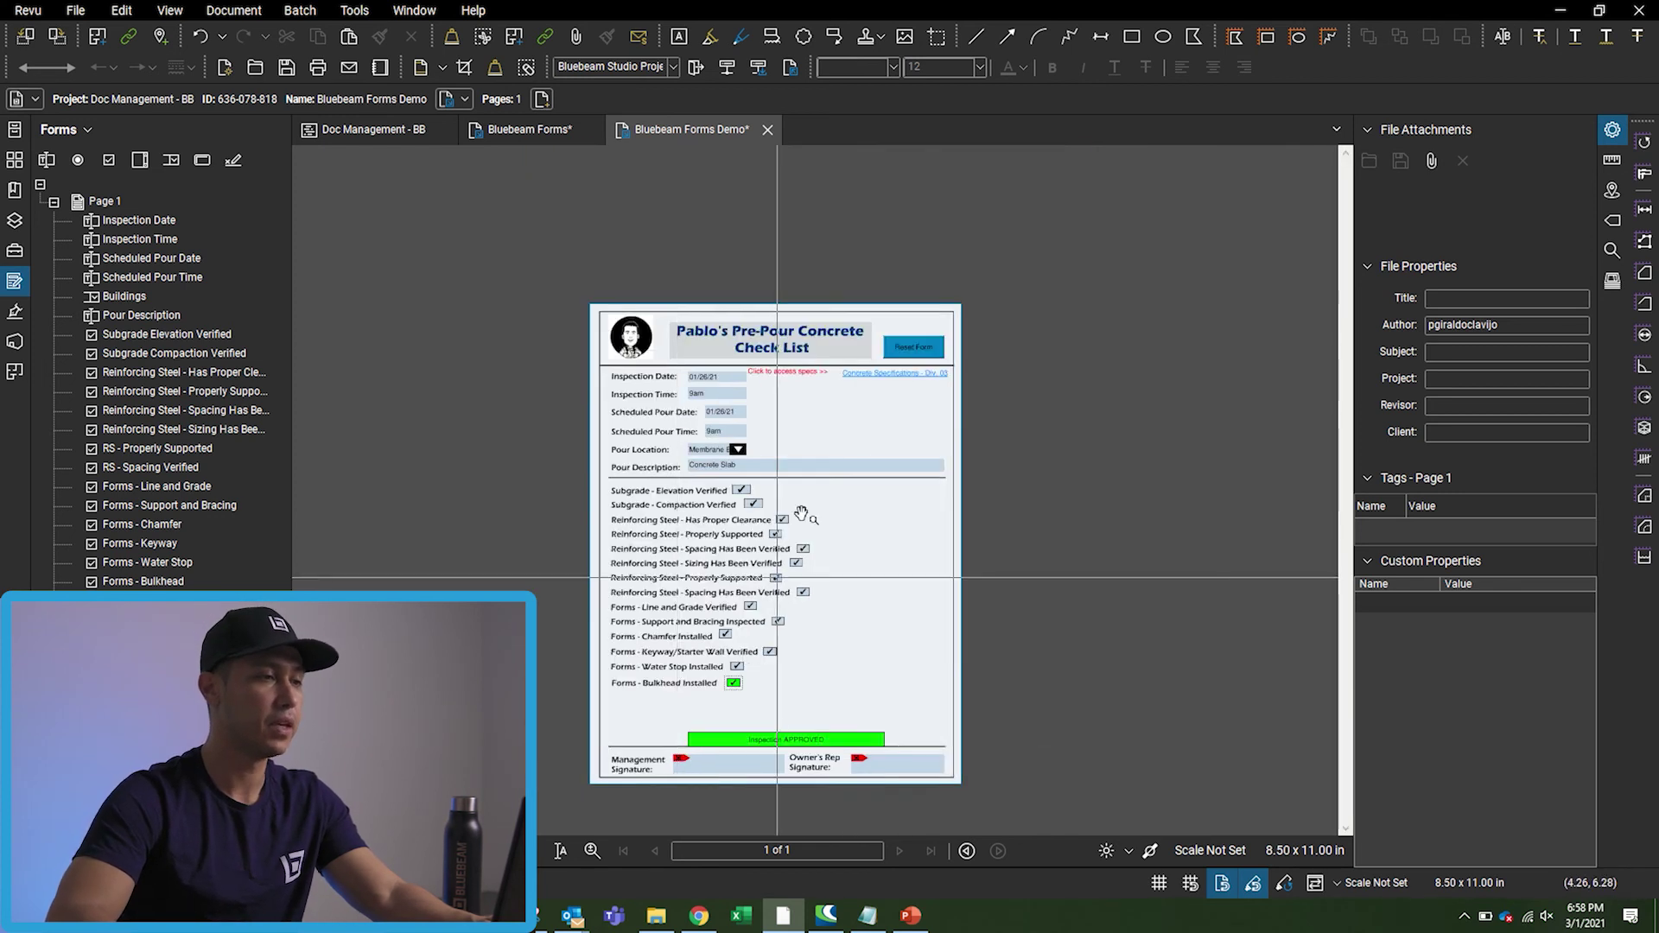